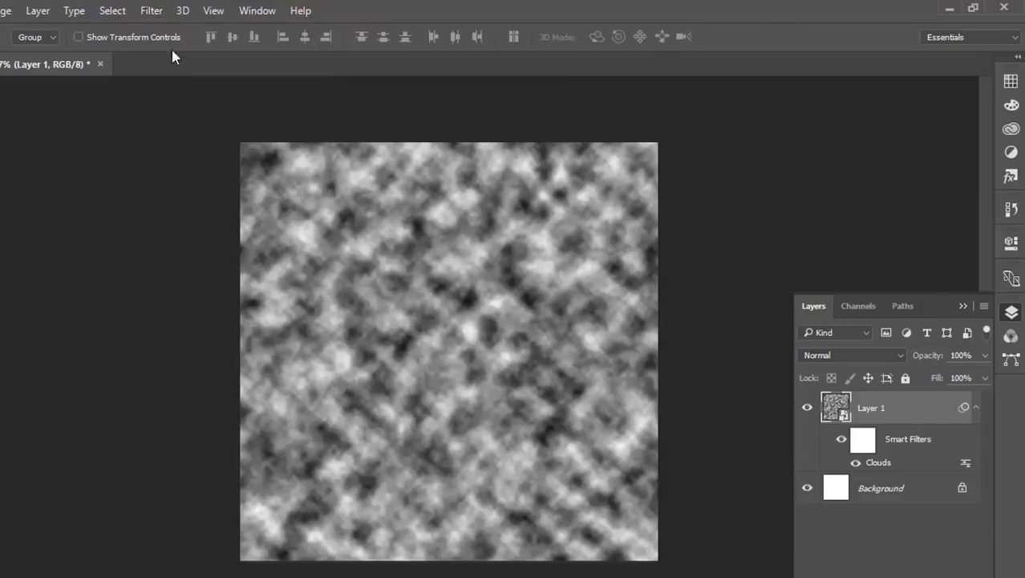
Apply a Gaussian Blur with a 45-pixel radius to the clouds on Layer 1
click(156, 12)
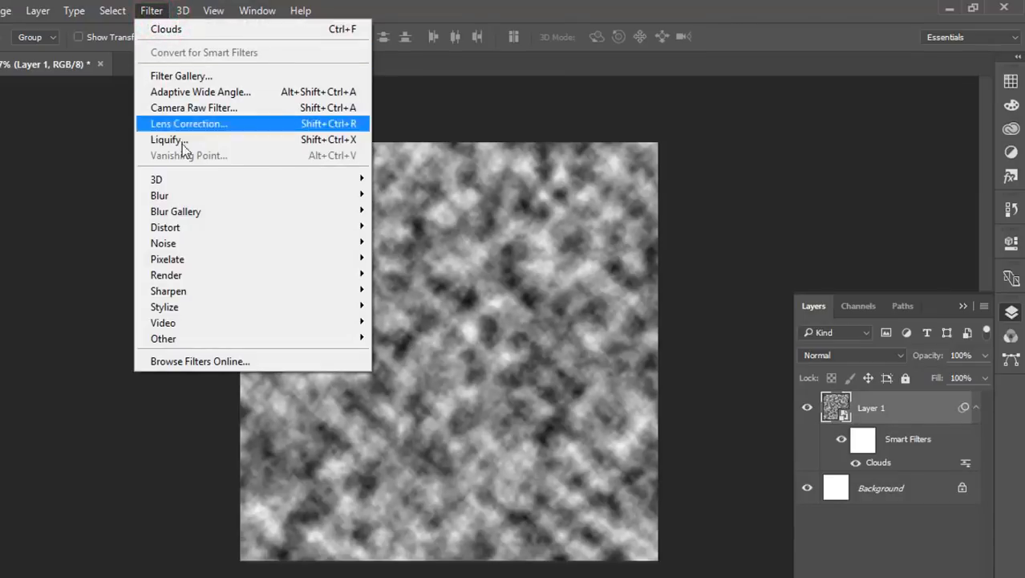
mouse_move(236, 200)
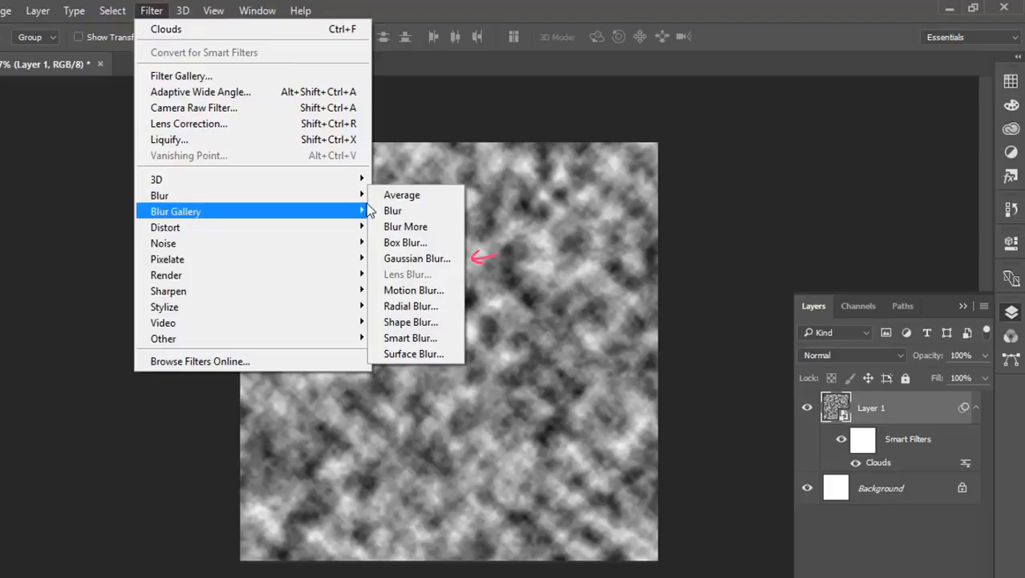
click(391, 261)
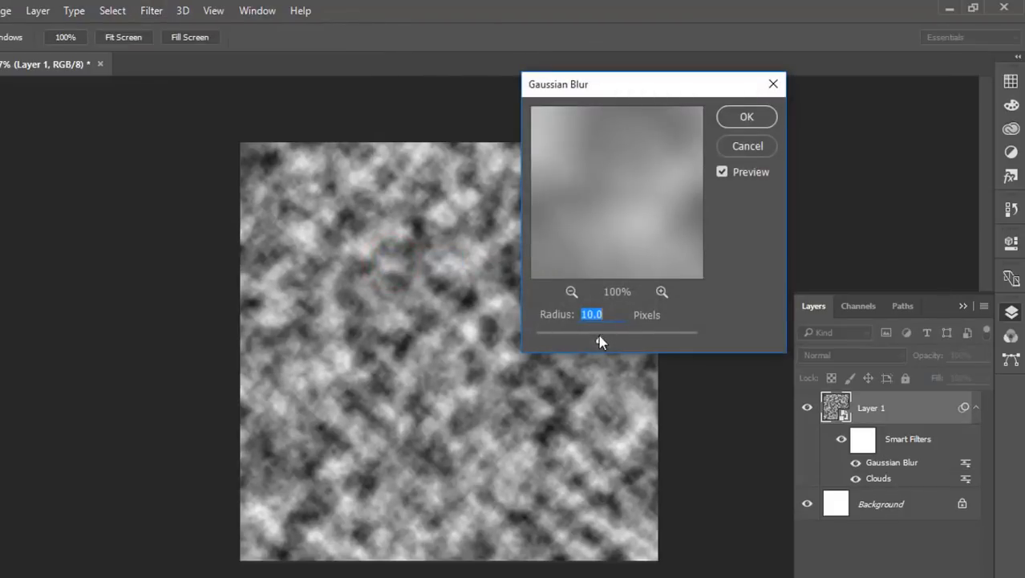
text(45)
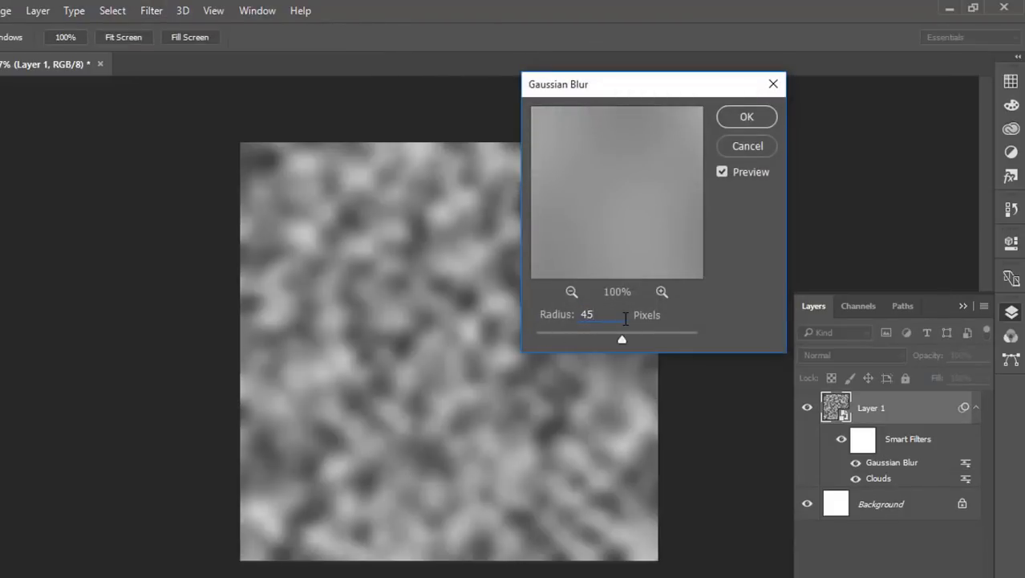
click(743, 116)
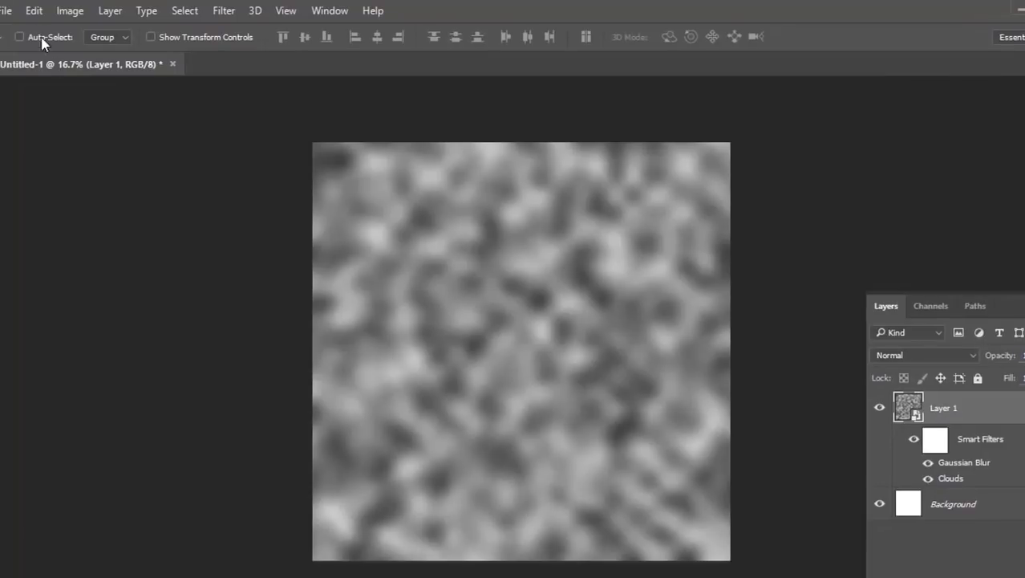
Posterize the blurred clouds on Layer 1 with 15 levels
click(65, 11)
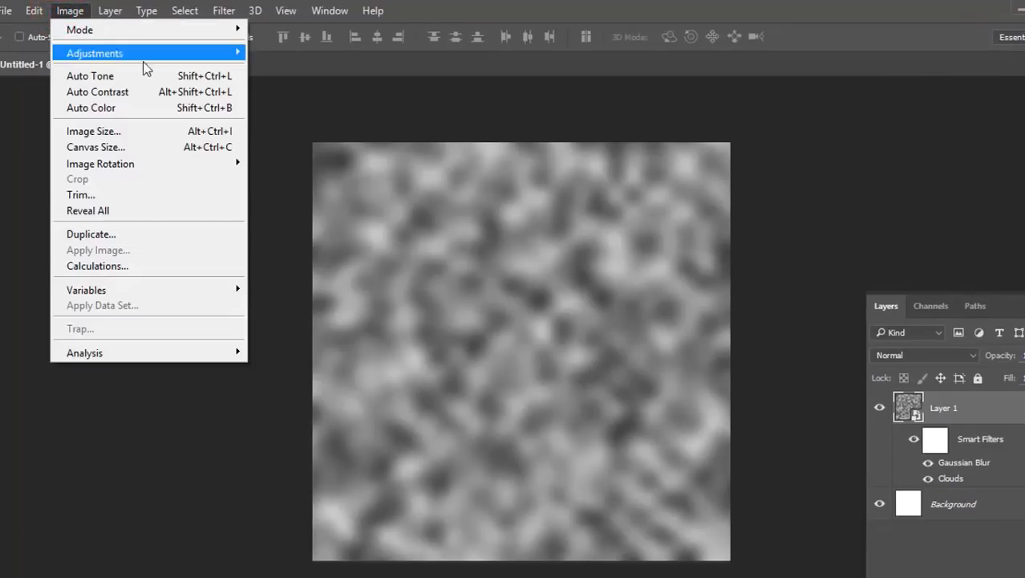
mouse_move(197, 53)
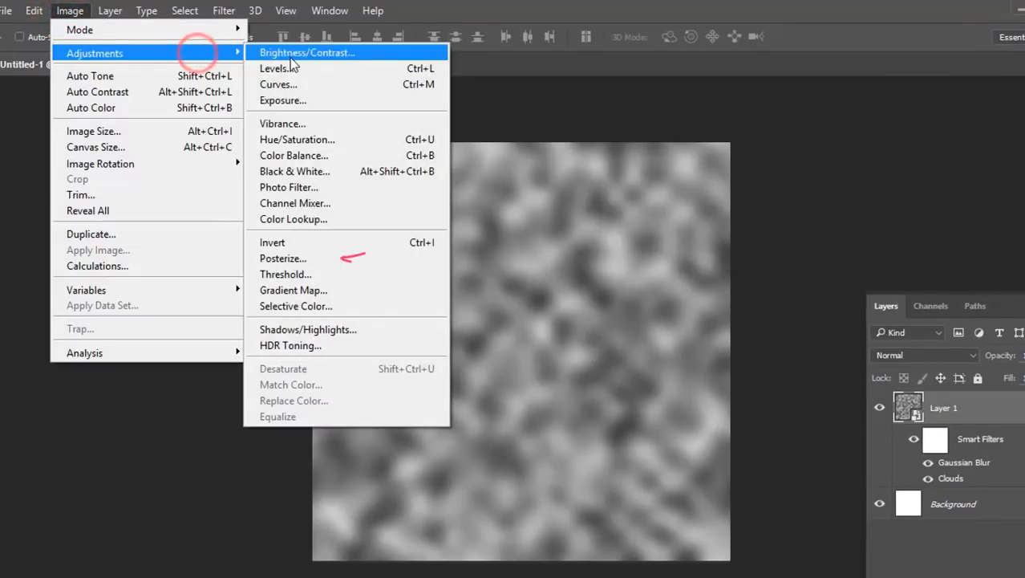
click(327, 259)
drag(538, 175, 844, 106)
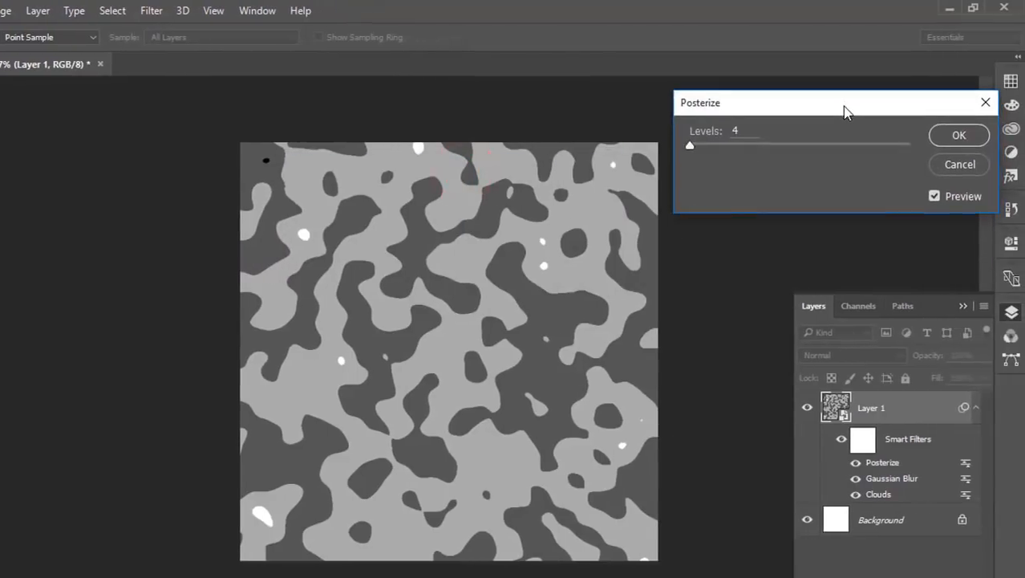
double_click(753, 125)
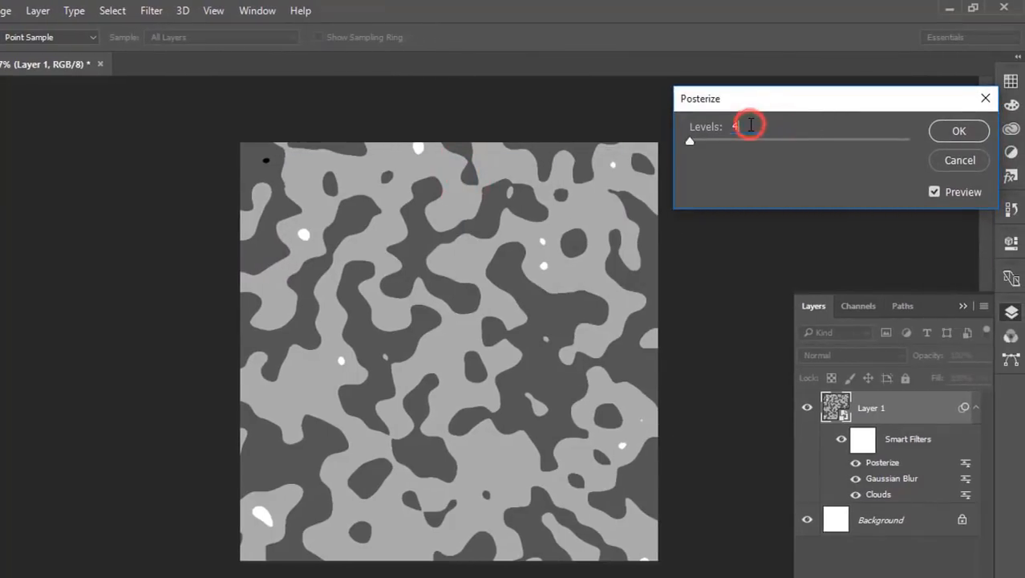
text(15)
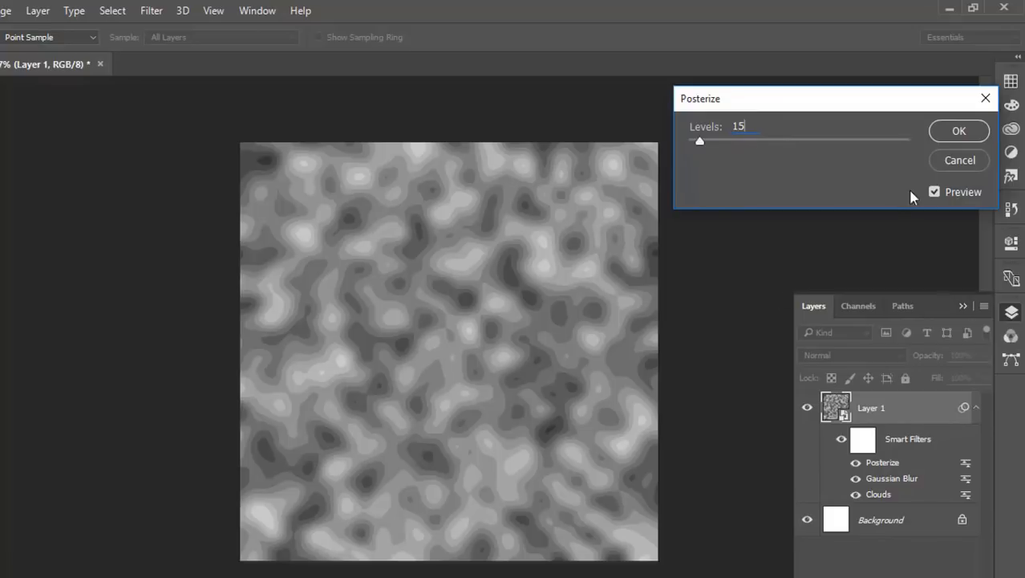
click(943, 137)
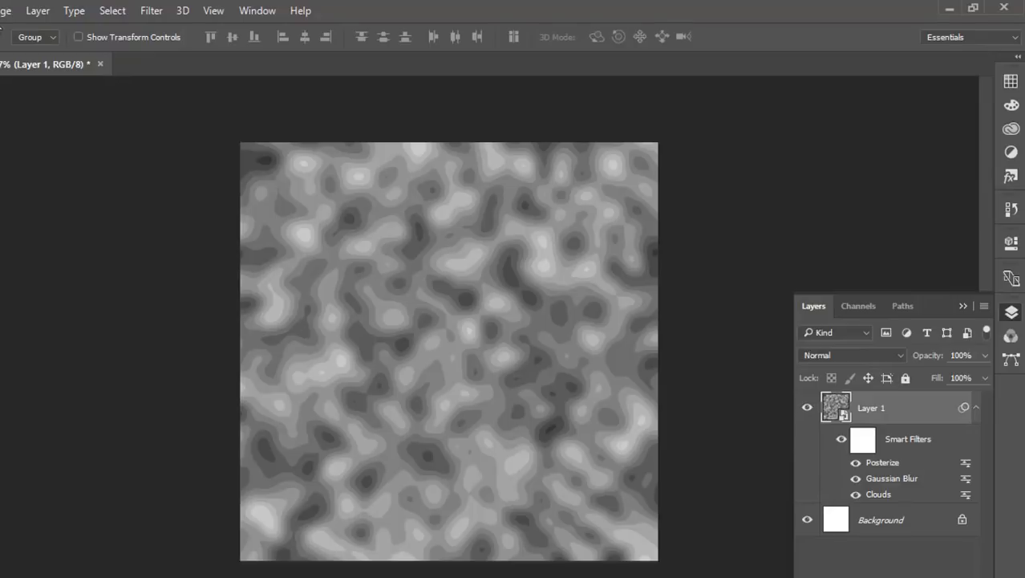
Apply the Find Edges filter to Layer 1 and collapse its smart filter list
click(149, 10)
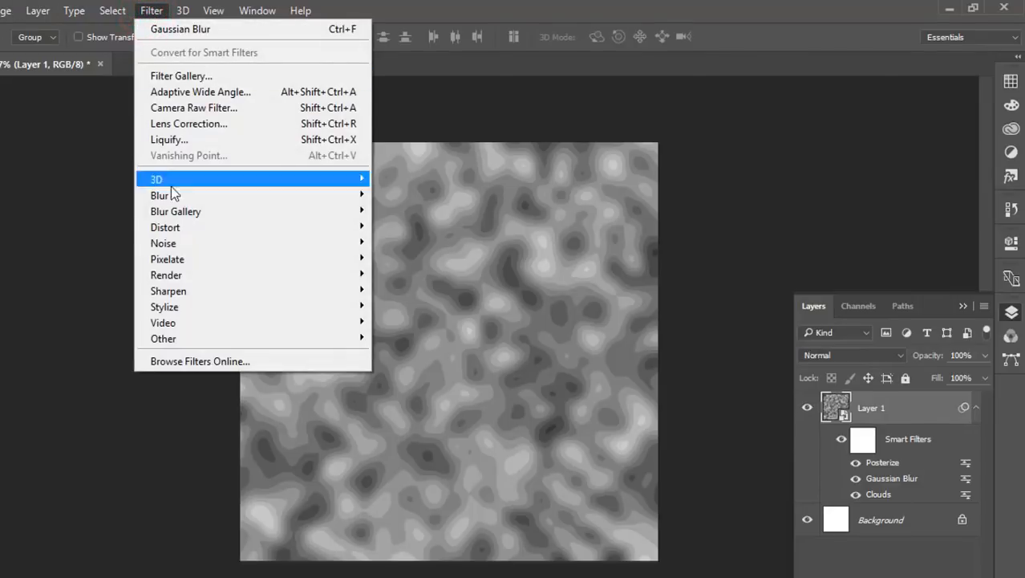
mouse_move(302, 304)
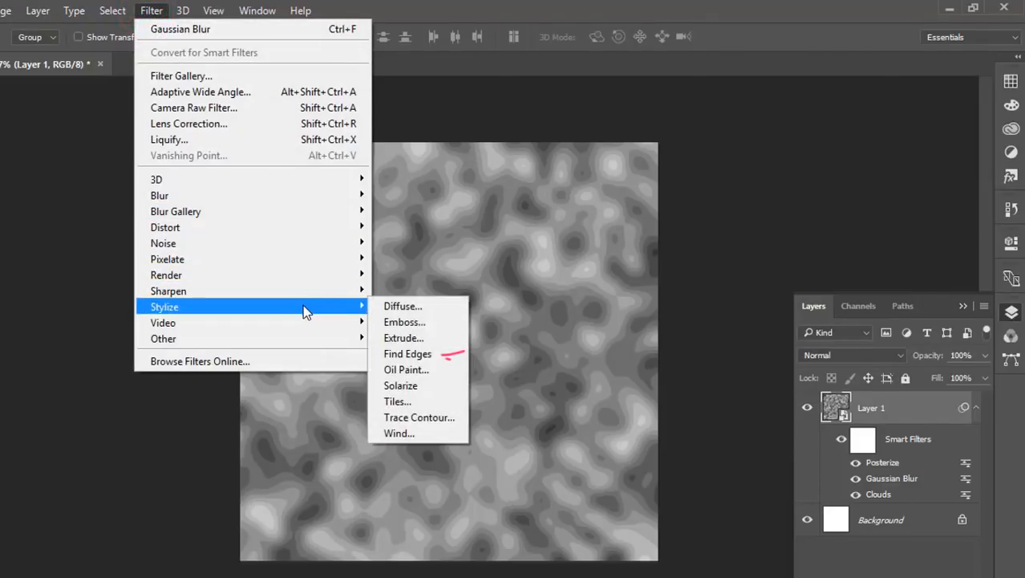
click(427, 356)
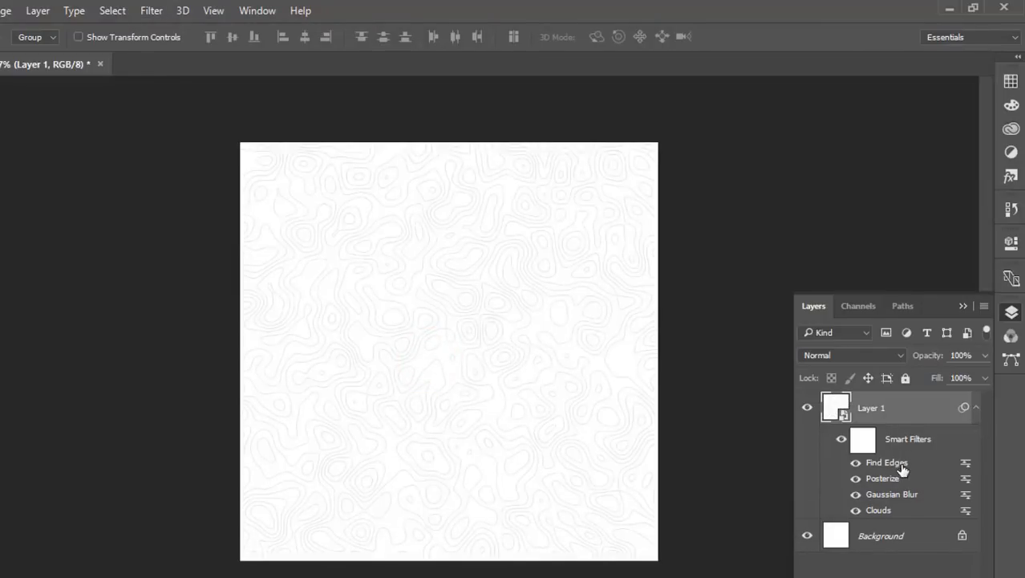
click(975, 415)
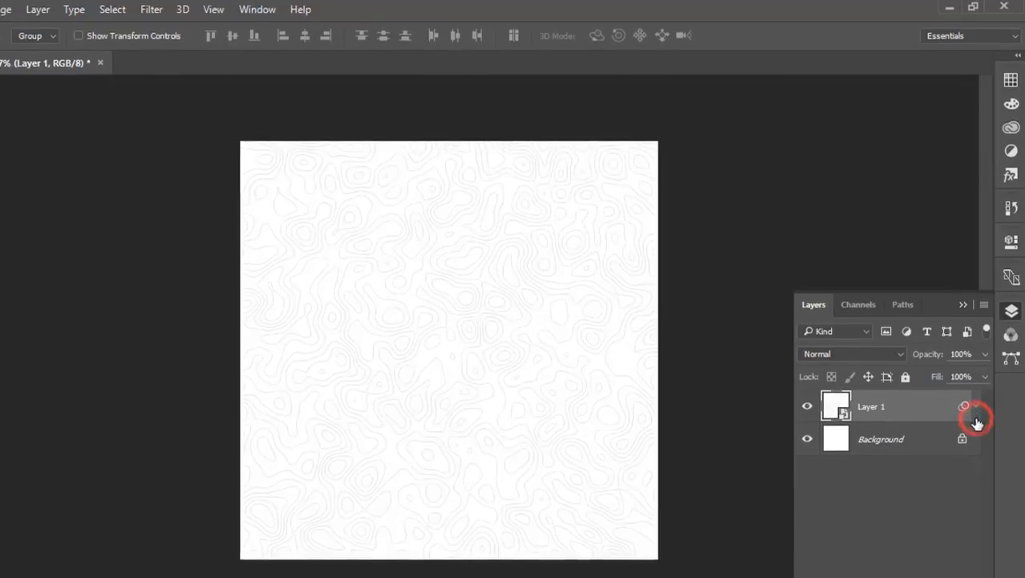
Add a Levels adjustment layer above Layer 1 and raise its black input level to 197 to darken the contour lines
click(899, 545)
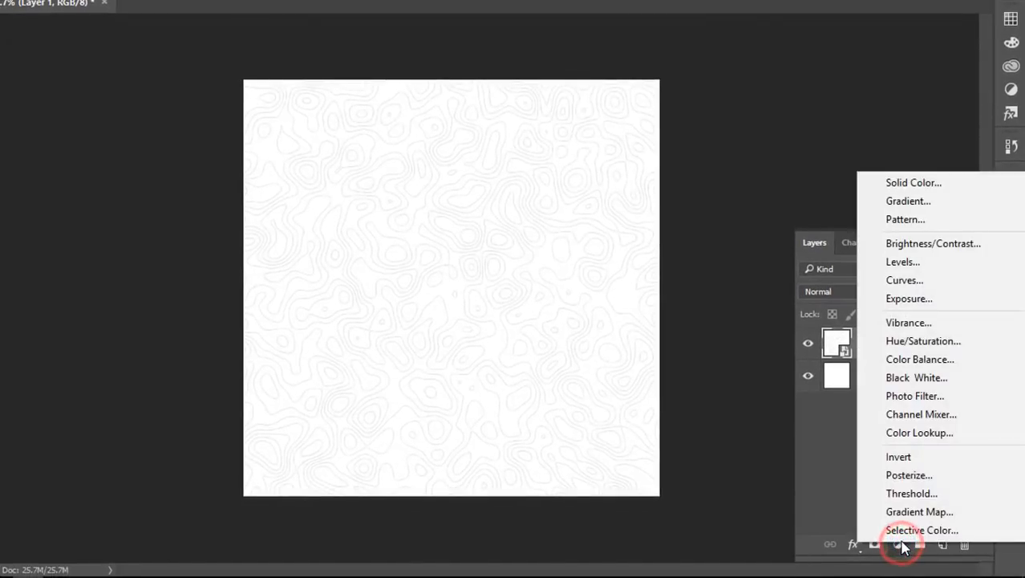
click(930, 266)
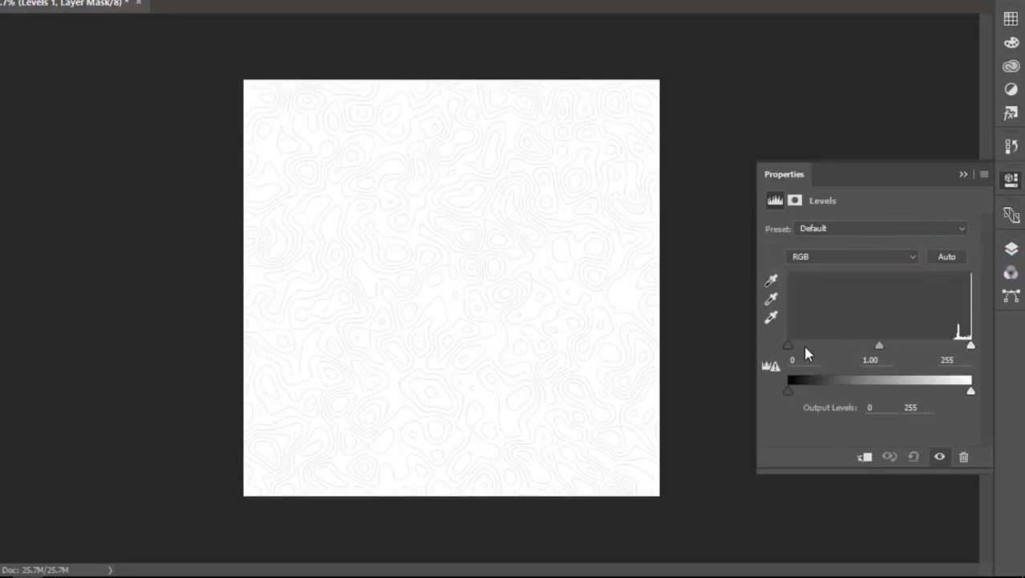
drag(790, 350, 931, 366)
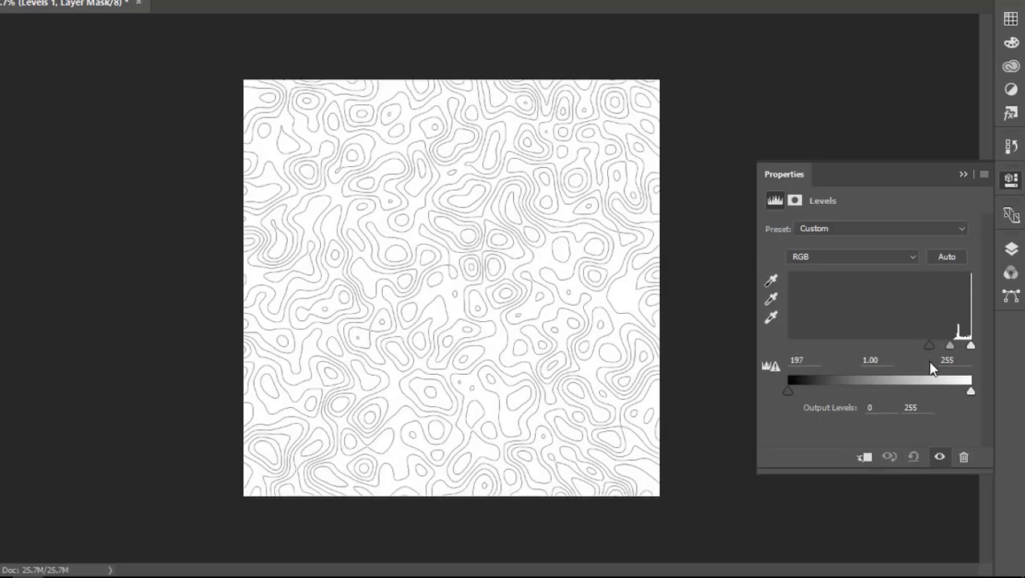
click(964, 174)
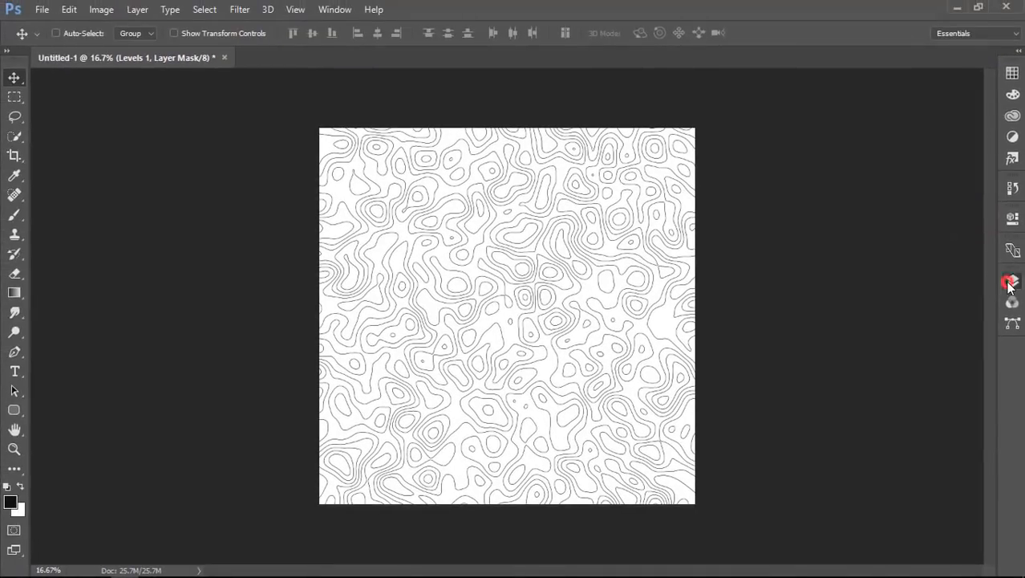
Expand Layer 1's smart filters and rerun the Clouds filter to generate a different contour pattern
click(1009, 283)
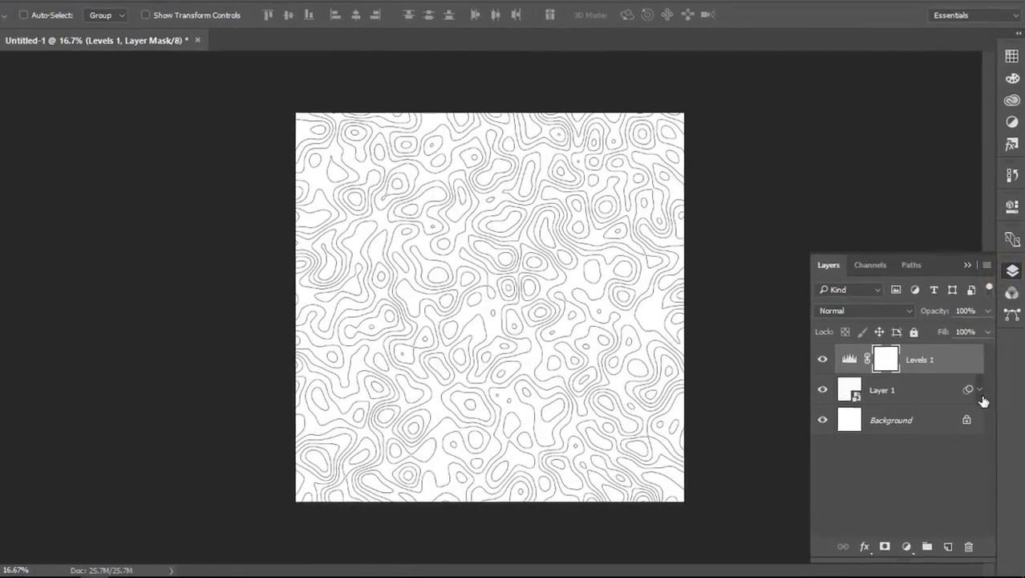
click(981, 396)
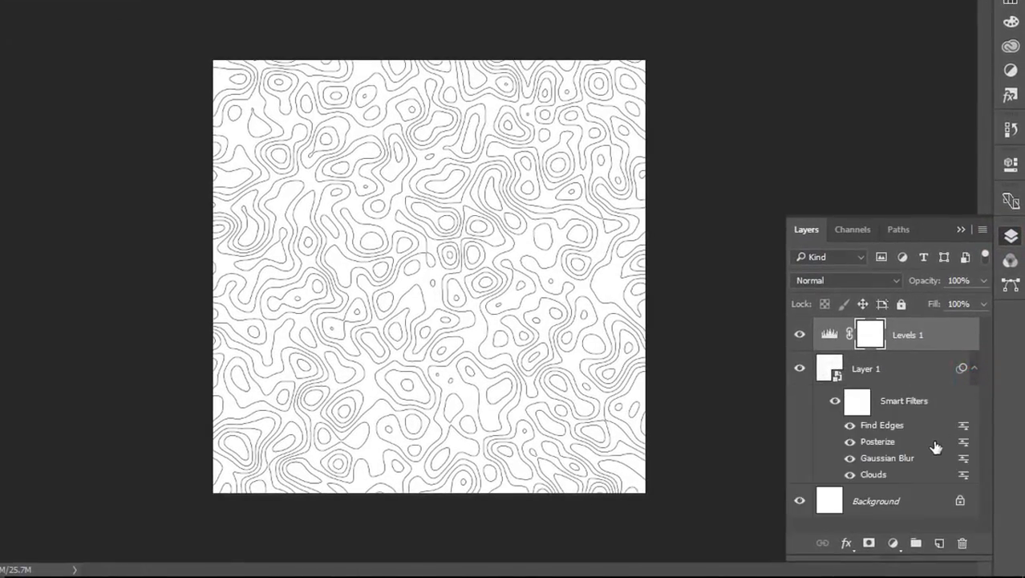
double_click(873, 475)
double_click(873, 473)
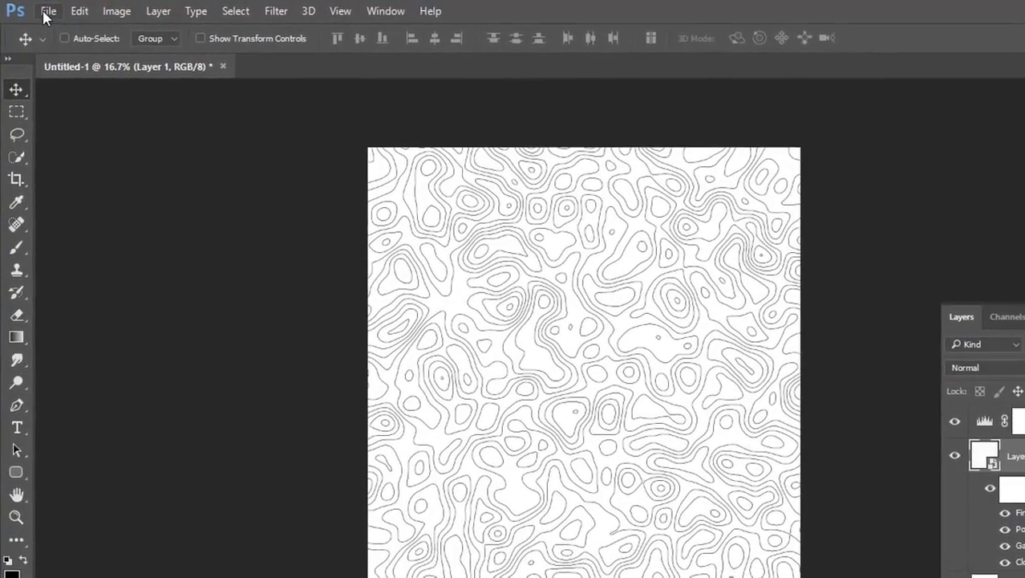
Save a copy of the contour artwork as a PNG file named line
click(41, 10)
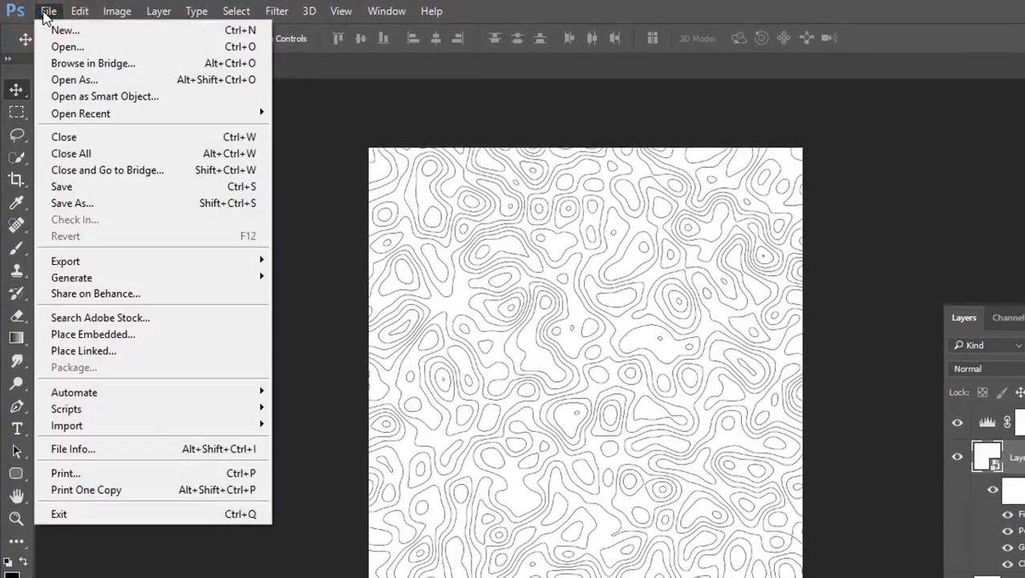
click(71, 205)
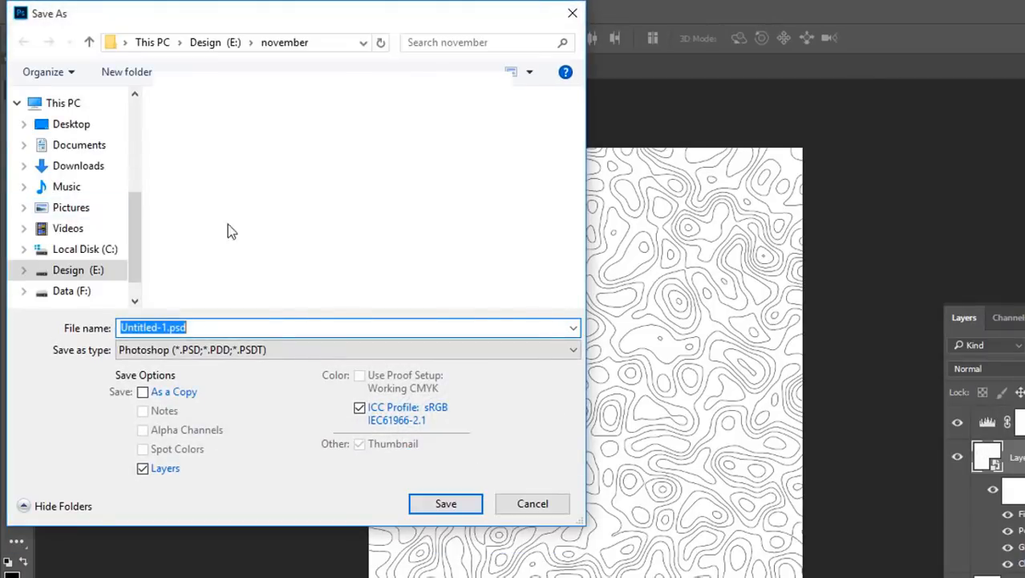
click(252, 350)
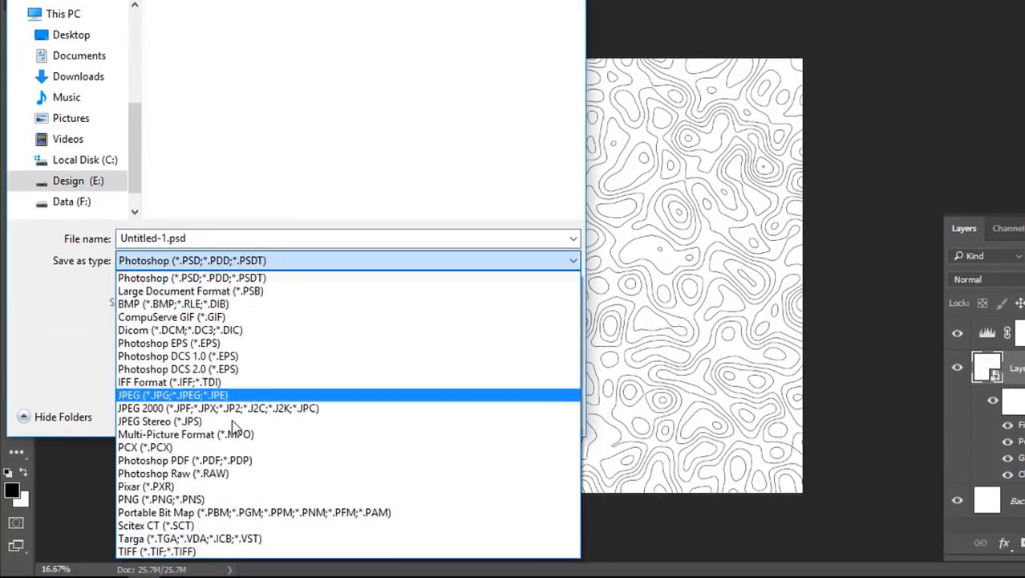
click(225, 498)
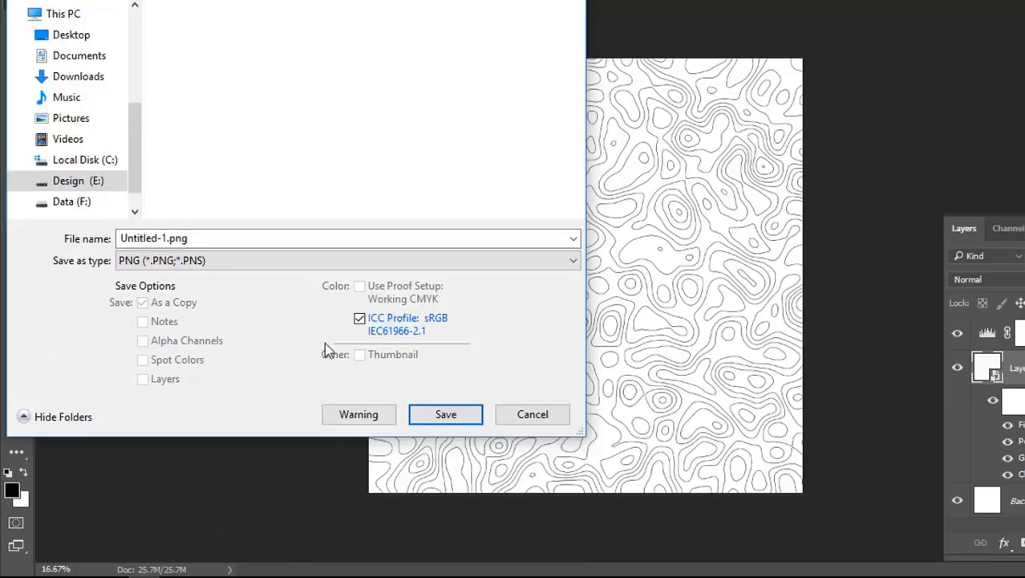
double_click(218, 237)
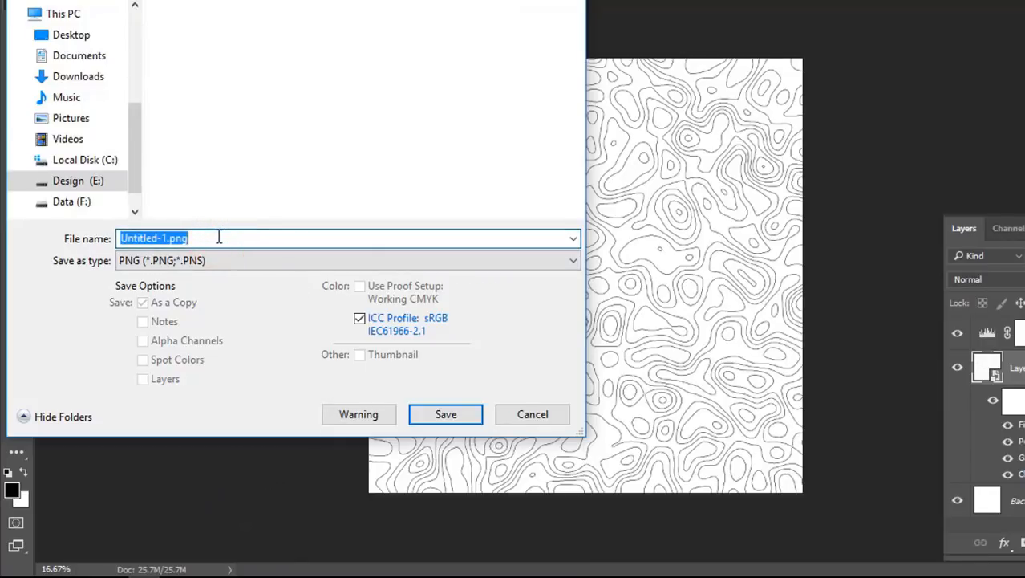
key(BackSpace)
text(line)
click(528, 365)
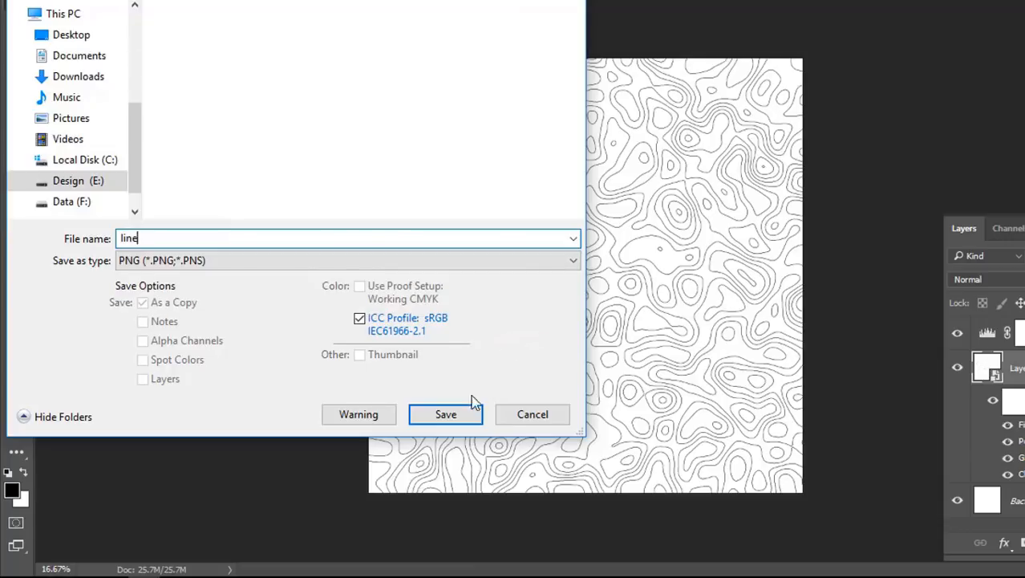
click(461, 419)
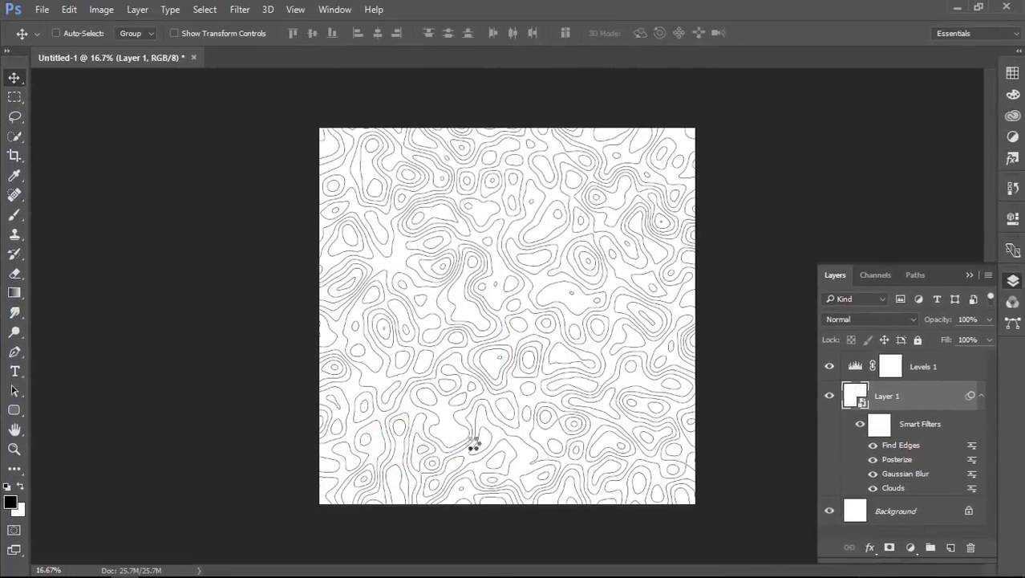
click(578, 186)
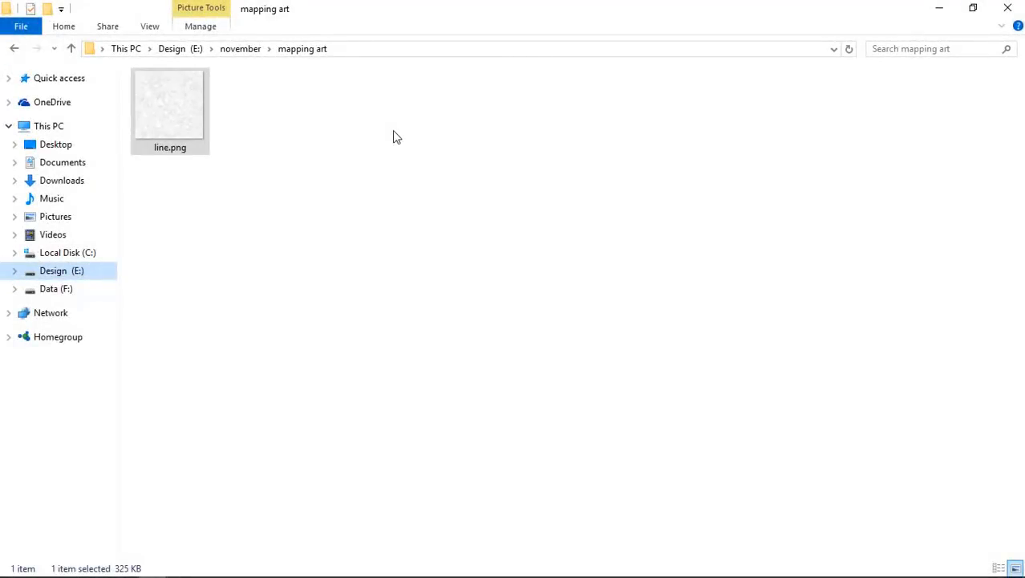
Place line.png from its folder into the open Illustrator document and center it horizontally and vertically on the artboard
drag(193, 115, 289, 483)
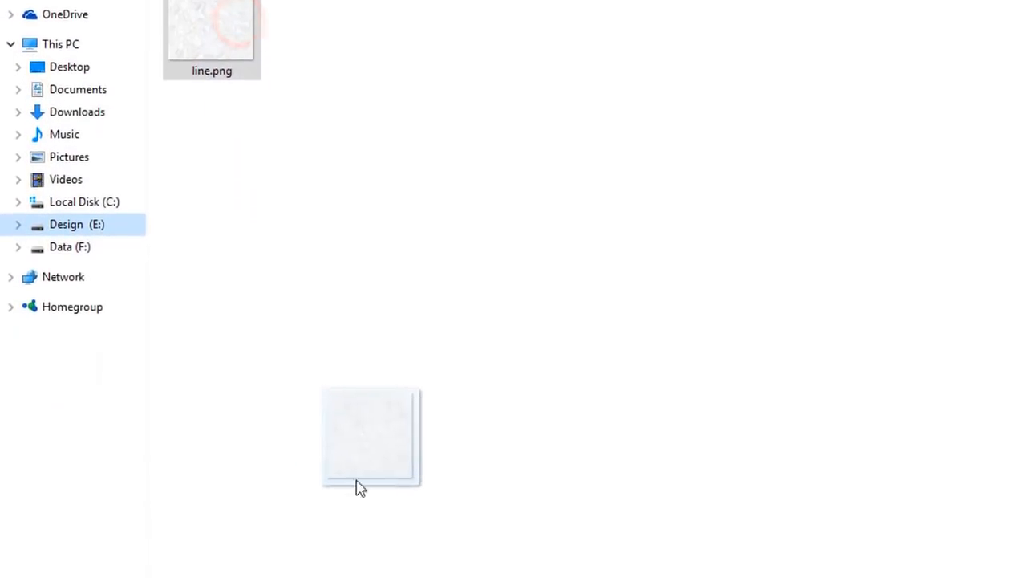
drag(360, 488, 497, 344)
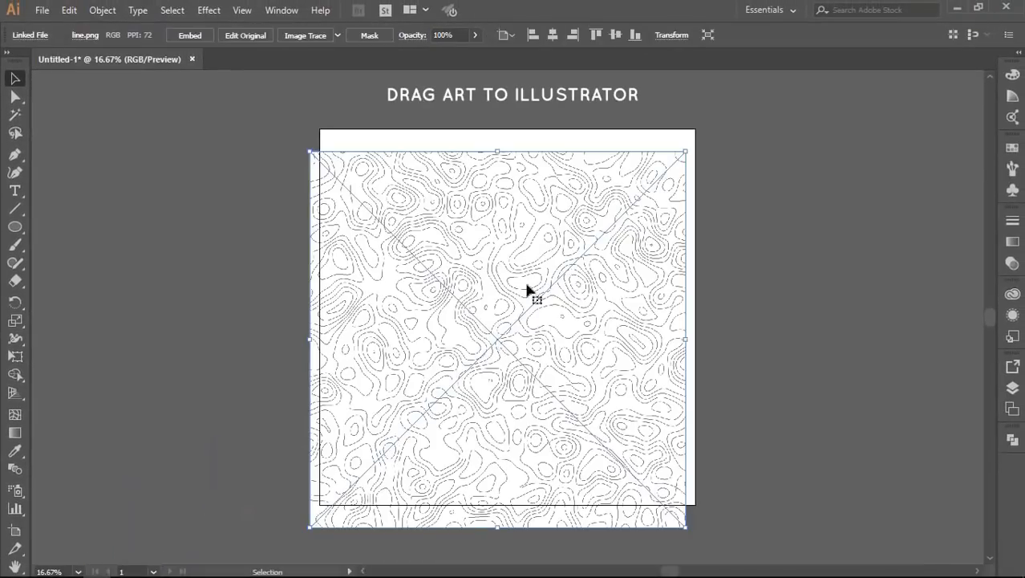
click(553, 34)
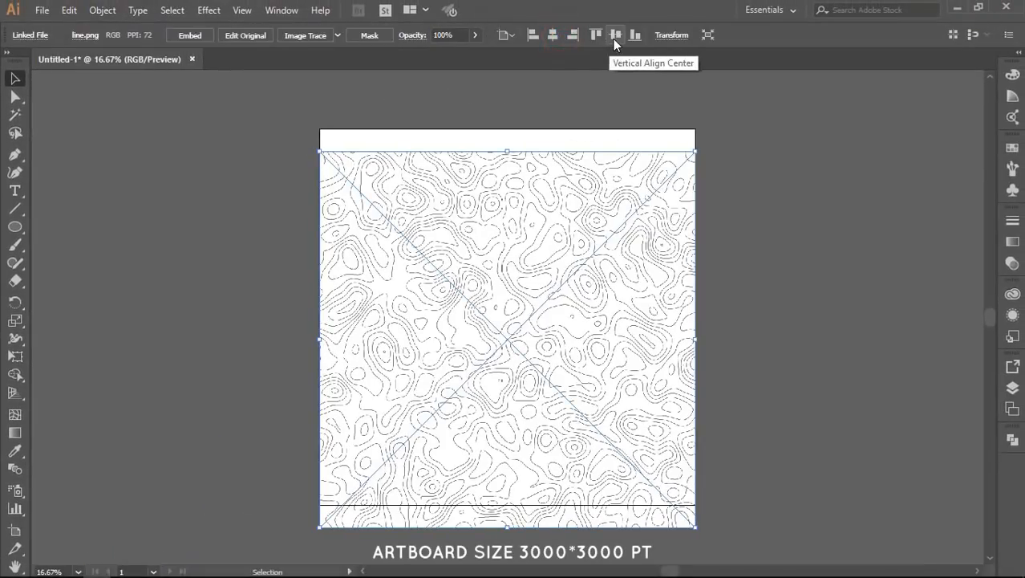
click(615, 36)
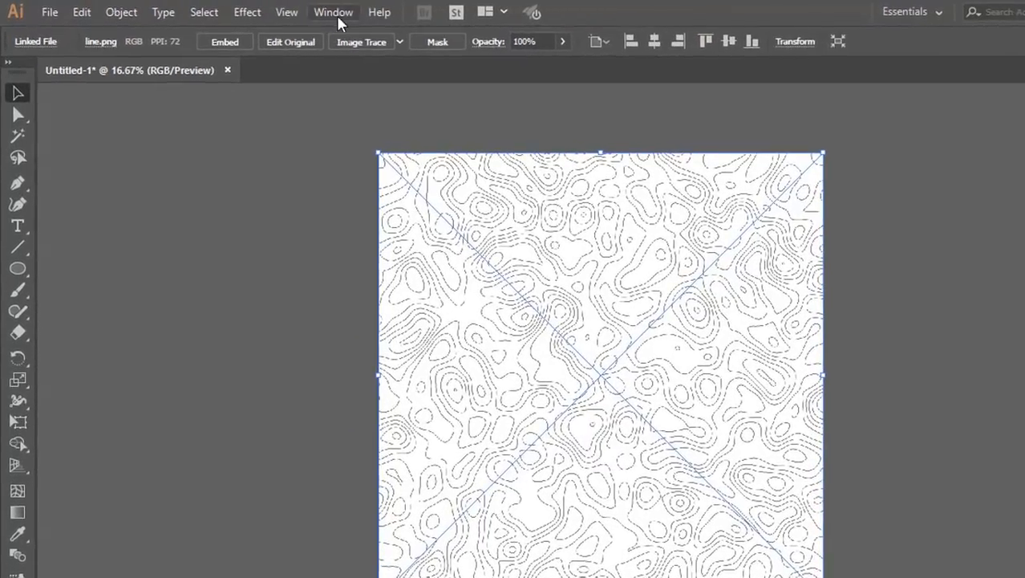
Set up Image Trace for the placed line image with a threshold of 254 and noise of 1 px
click(286, 11)
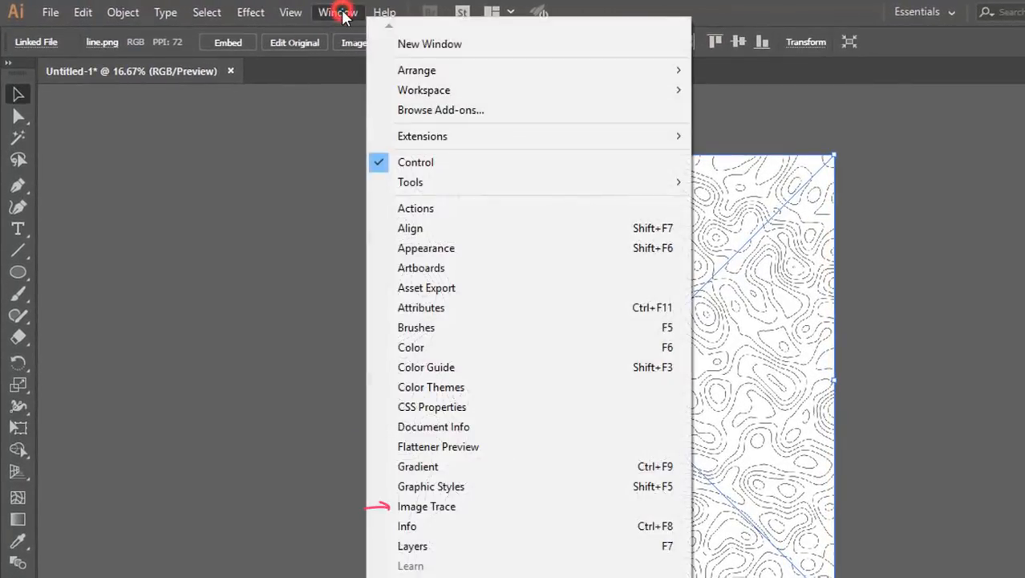
click(412, 507)
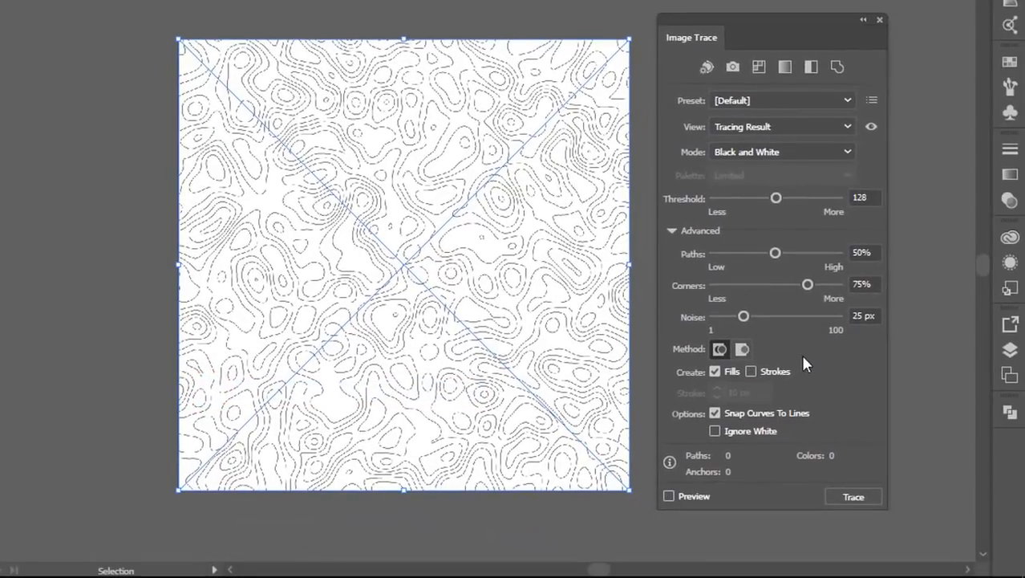
click(872, 199)
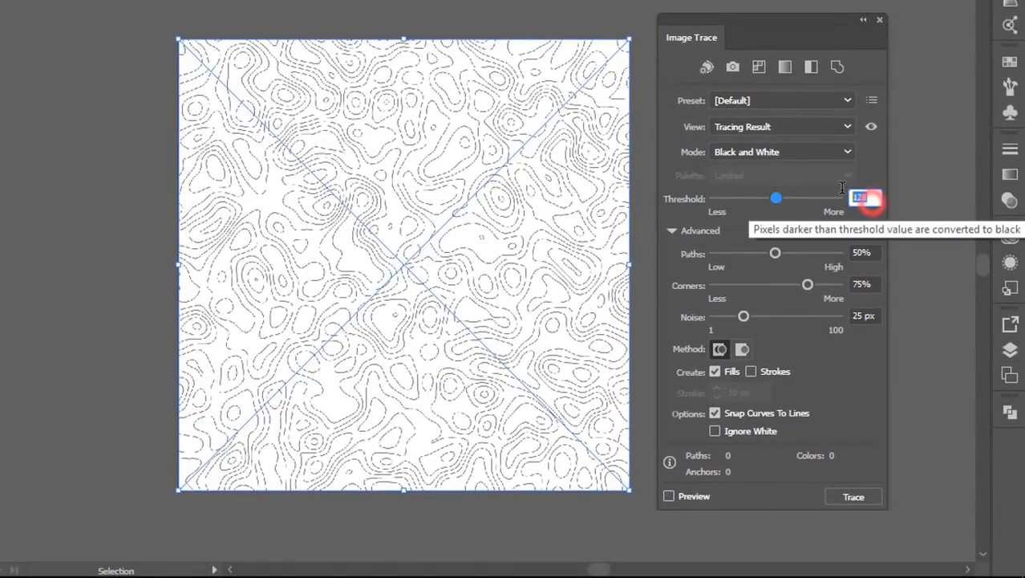
text(254)
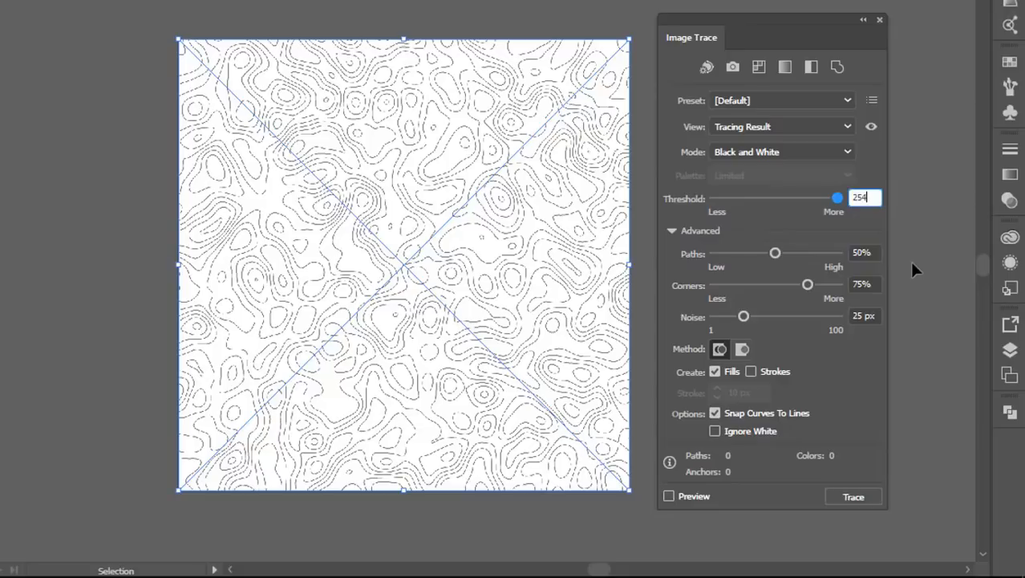
drag(744, 317, 695, 321)
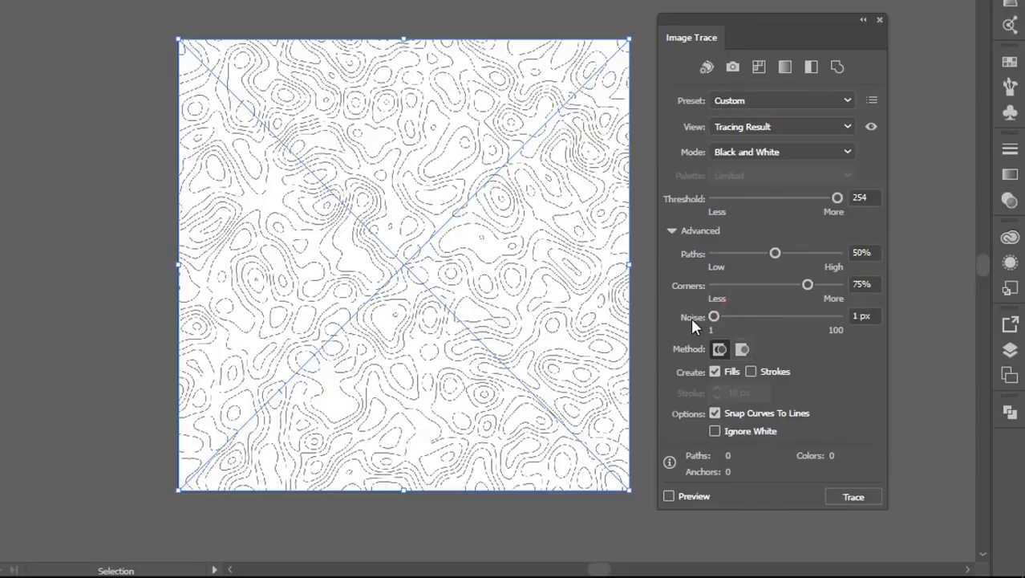
Trace the image as strokes only, without fills, using a 20 px maximum stroke and ignoring white
click(730, 373)
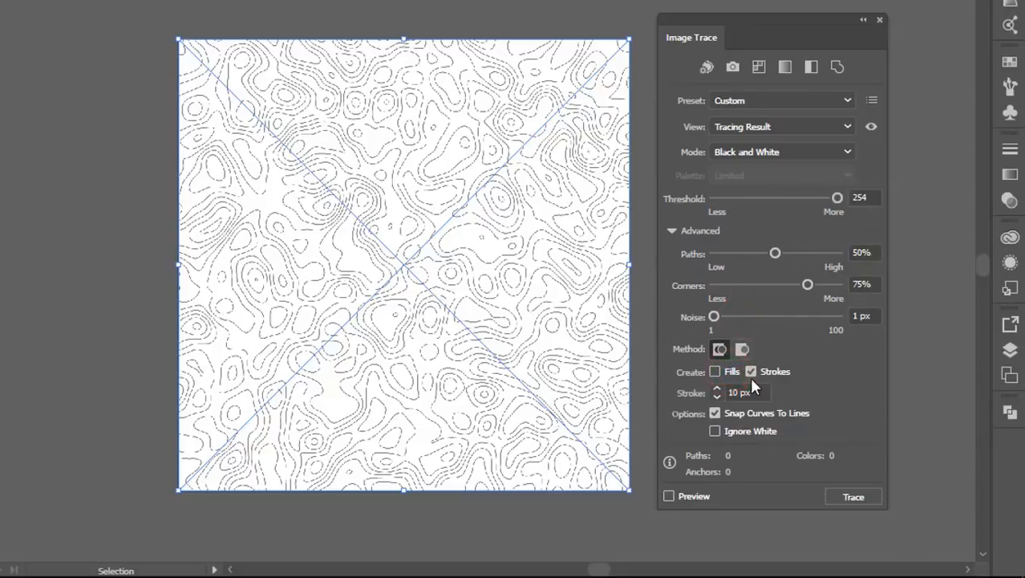
click(735, 392)
click(714, 432)
click(839, 494)
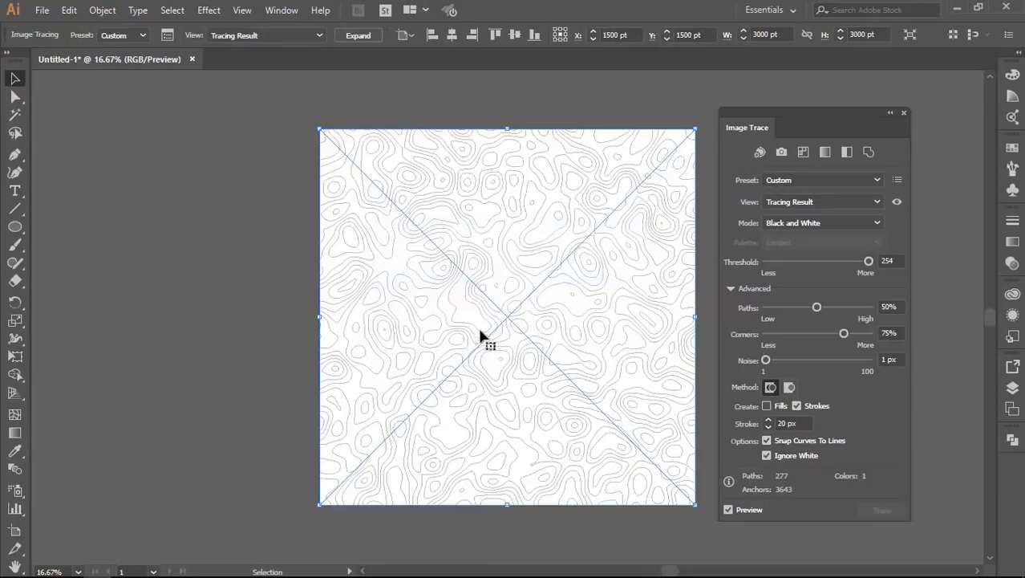
Expand the traced contour lines into paths, scale the group to under half size, and move it left of the artboard
click(900, 114)
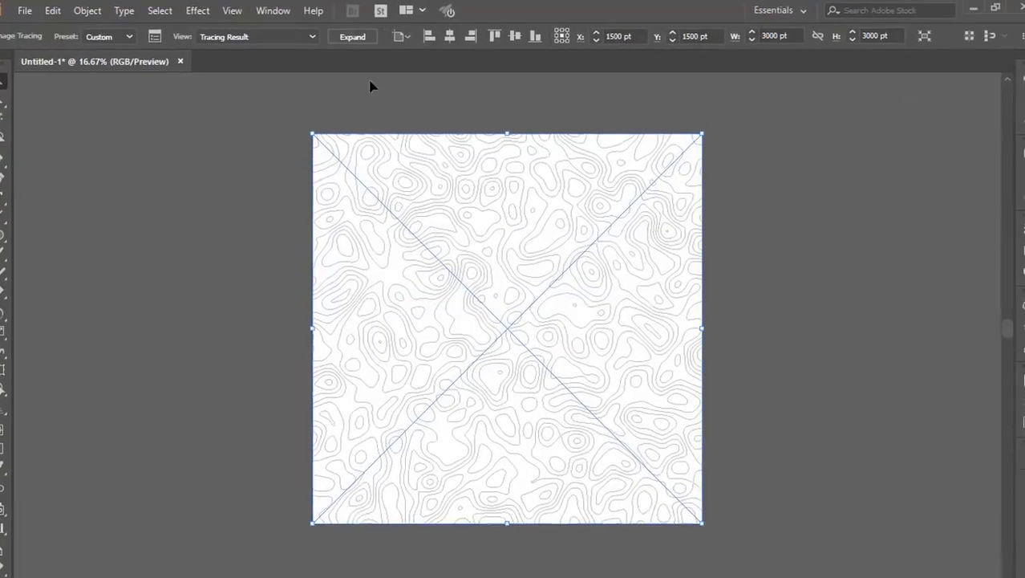
click(358, 35)
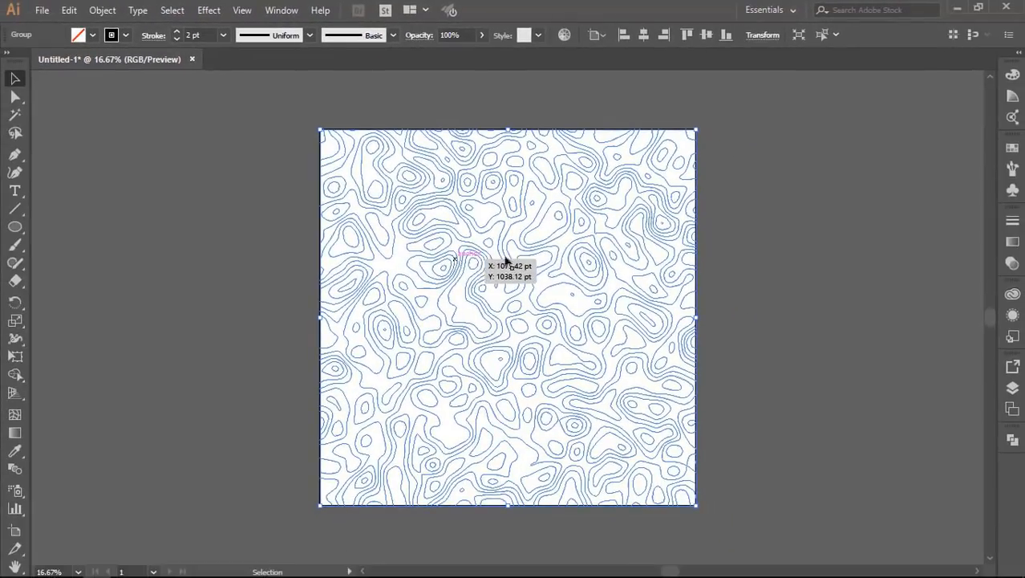
drag(691, 134, 531, 335)
drag(479, 401, 288, 192)
click(408, 239)
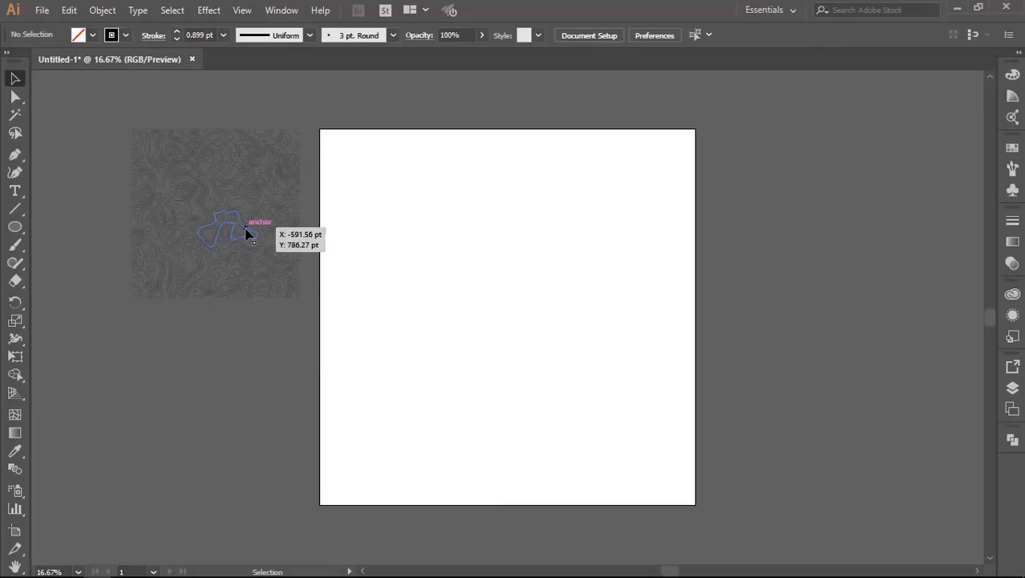
Change the stroke color of the contour line group beside the artboard to white
mouse_move(105, 108)
mouse_down()
mouse_move(247, 286)
mouse_move(309, 341)
mouse_up()
click(125, 35)
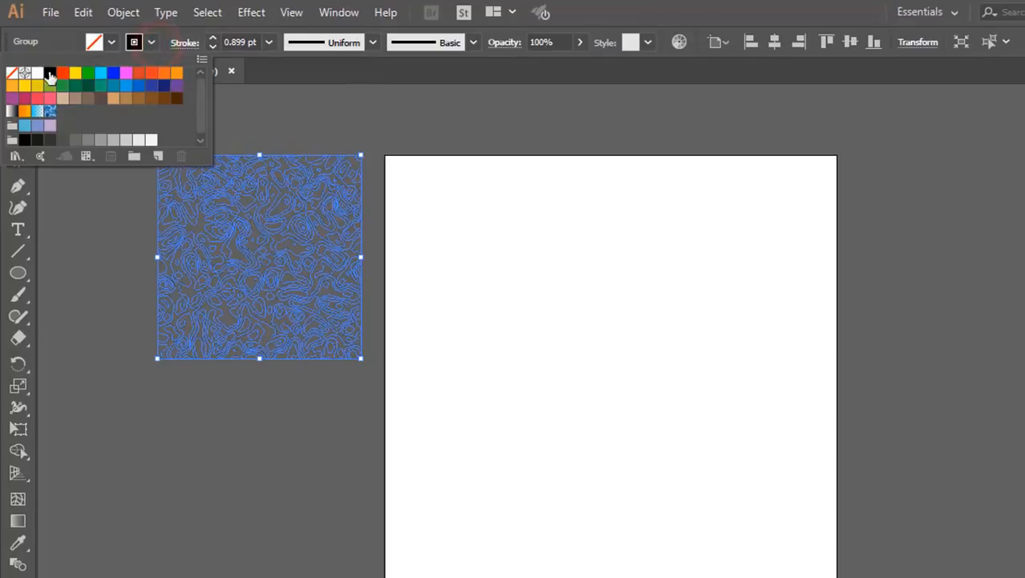
click(42, 74)
click(453, 356)
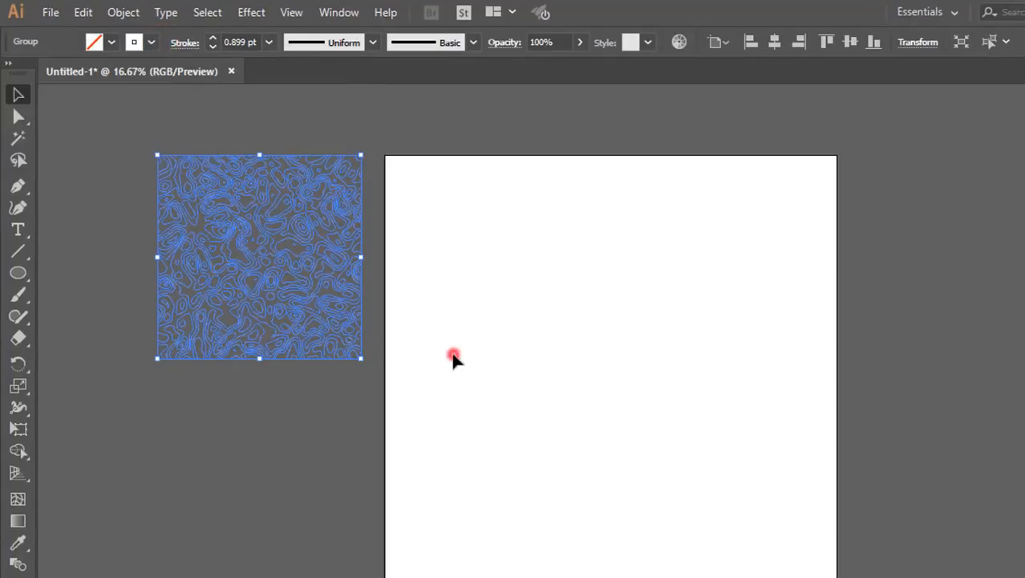
Set the stroke weight of the white contour line group to 2 pt
drag(132, 150, 379, 383)
click(212, 39)
click(212, 39)
click(429, 253)
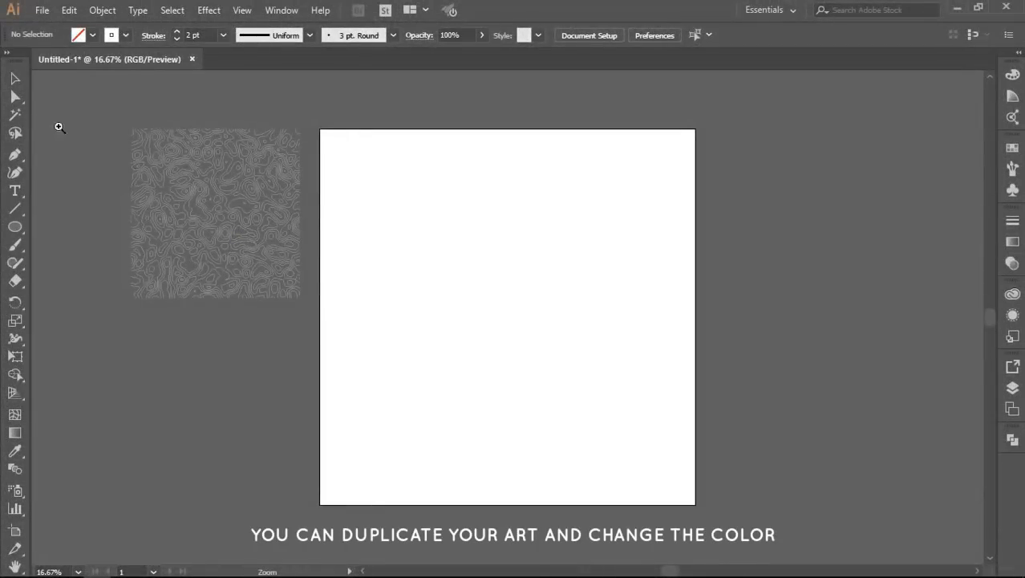
Duplicate the white contour line group and place the copy directly below the original, beside the artboard
click(17, 81)
drag(102, 114, 254, 270)
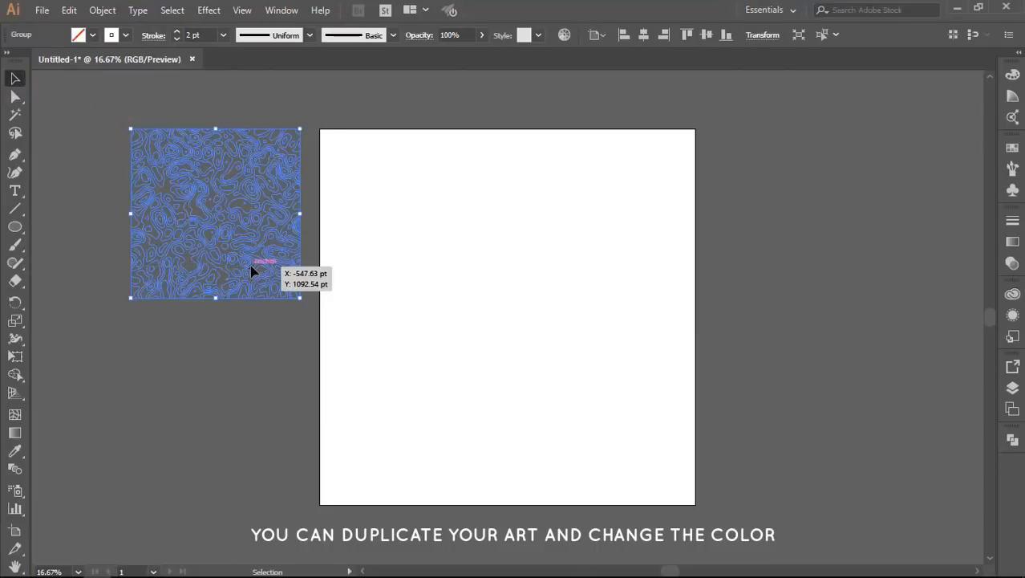
click(70, 10)
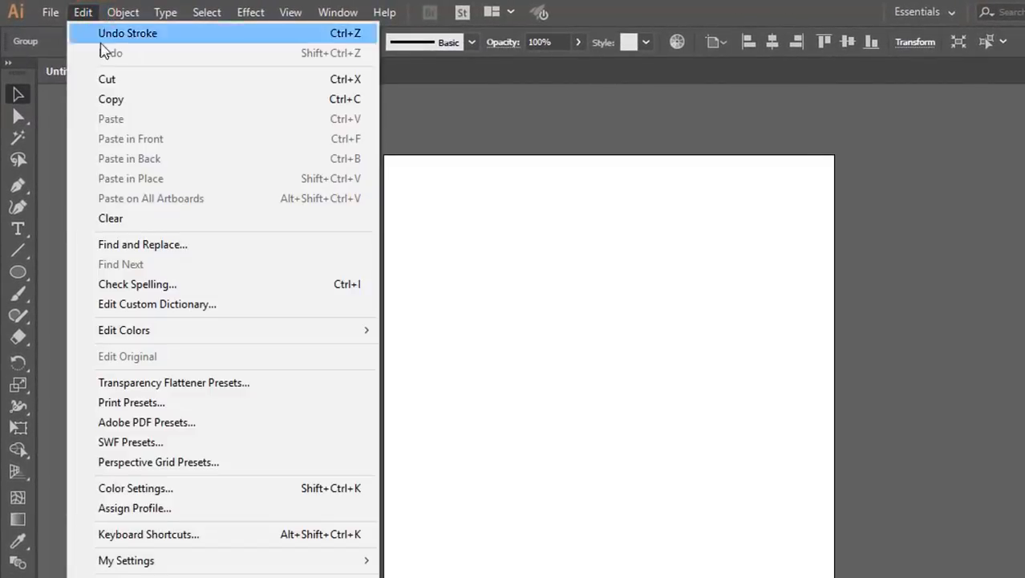
click(116, 100)
click(83, 12)
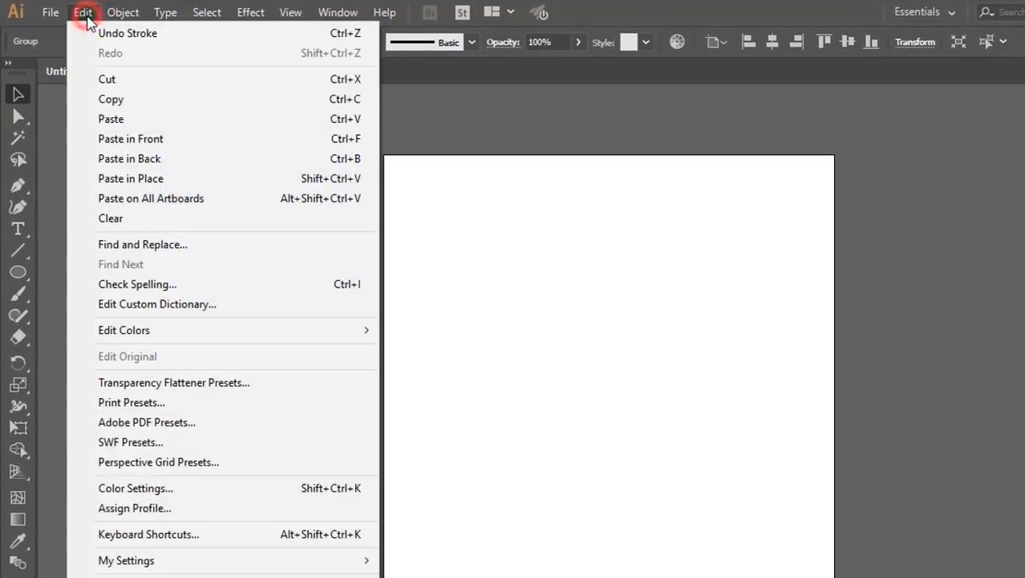
click(117, 120)
drag(619, 395, 282, 513)
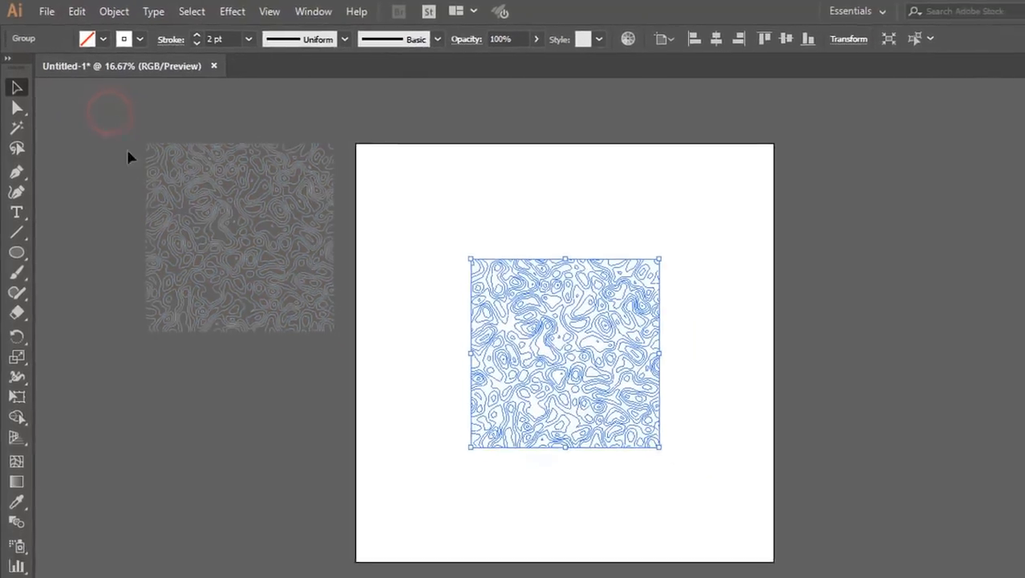
drag(234, 428, 229, 419)
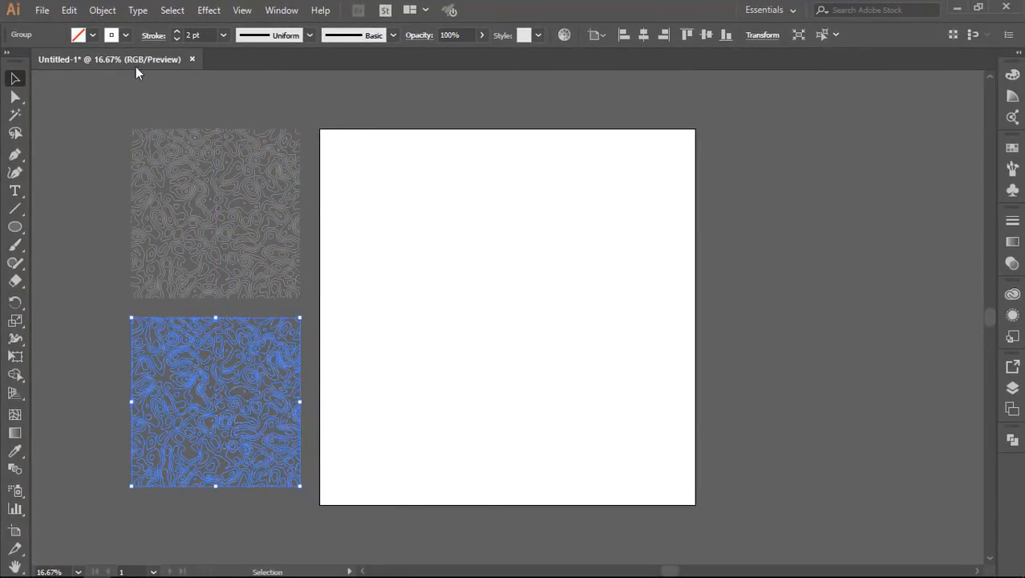
Change the stroke color of the lower contour line copy to black
click(125, 35)
click(41, 62)
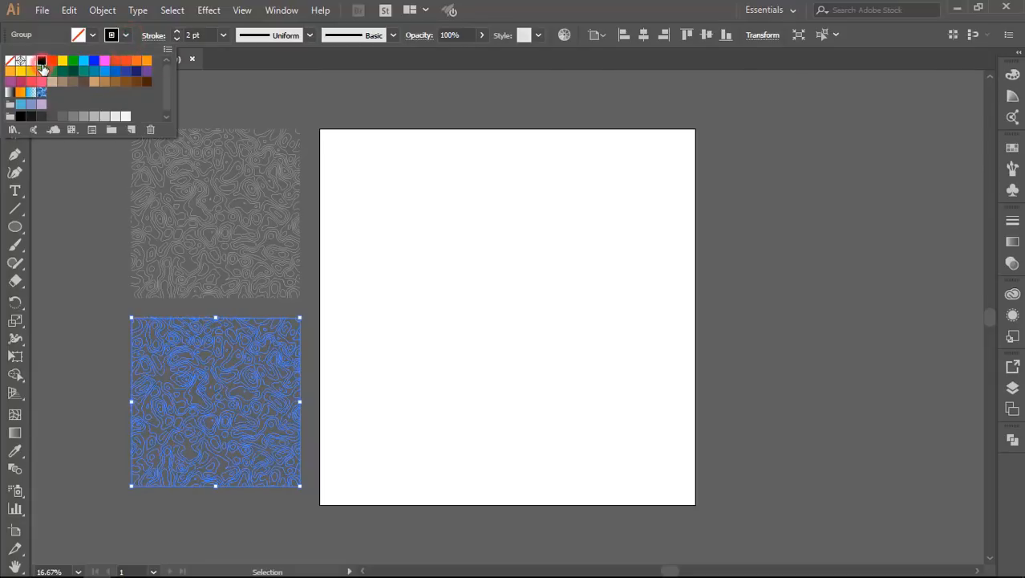
click(408, 265)
click(408, 263)
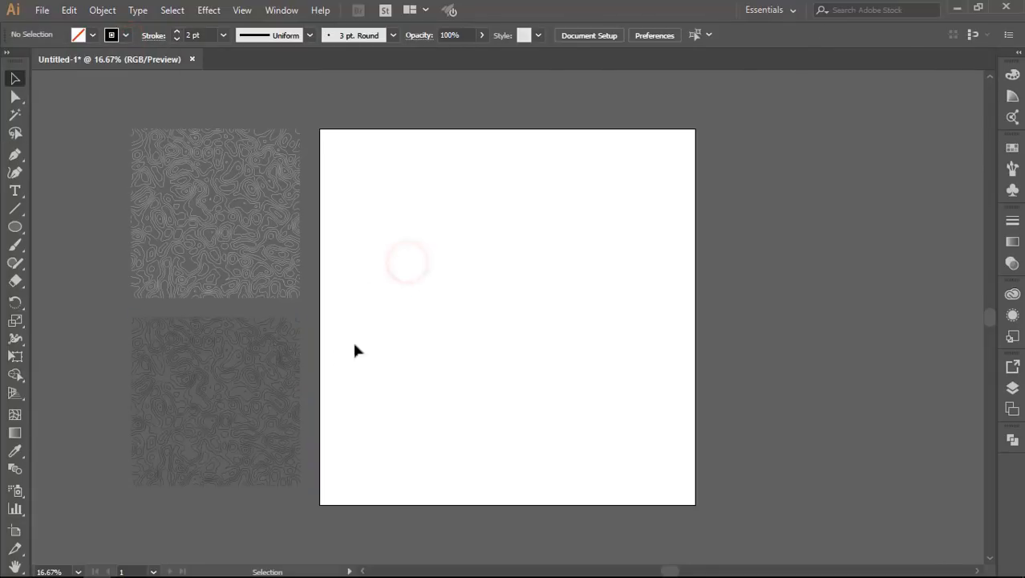
Save the black contour line group as a dynamic movie clip symbol named line
key(space)
drag(451, 337, 473, 338)
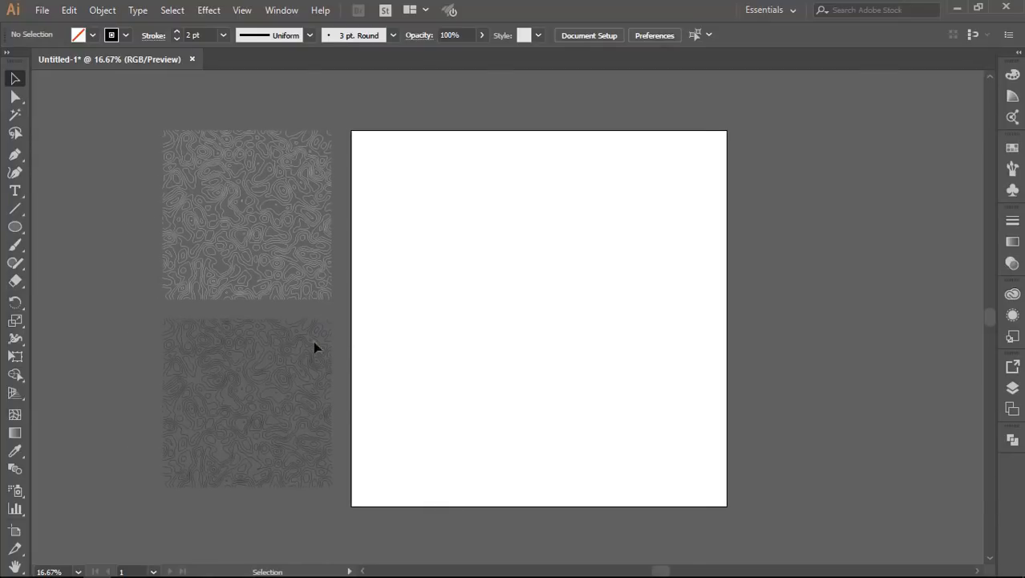
drag(149, 313, 236, 402)
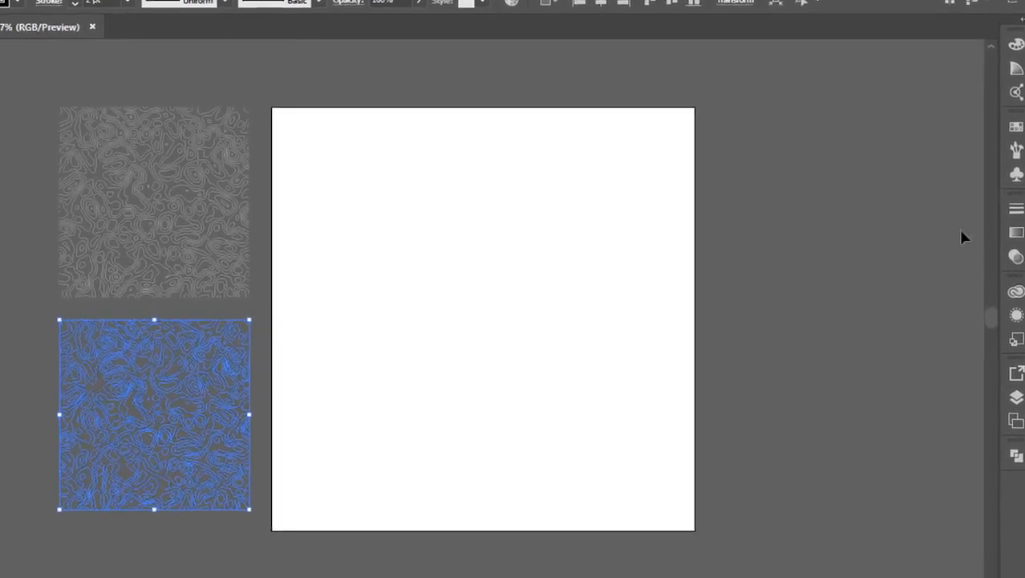
click(1017, 169)
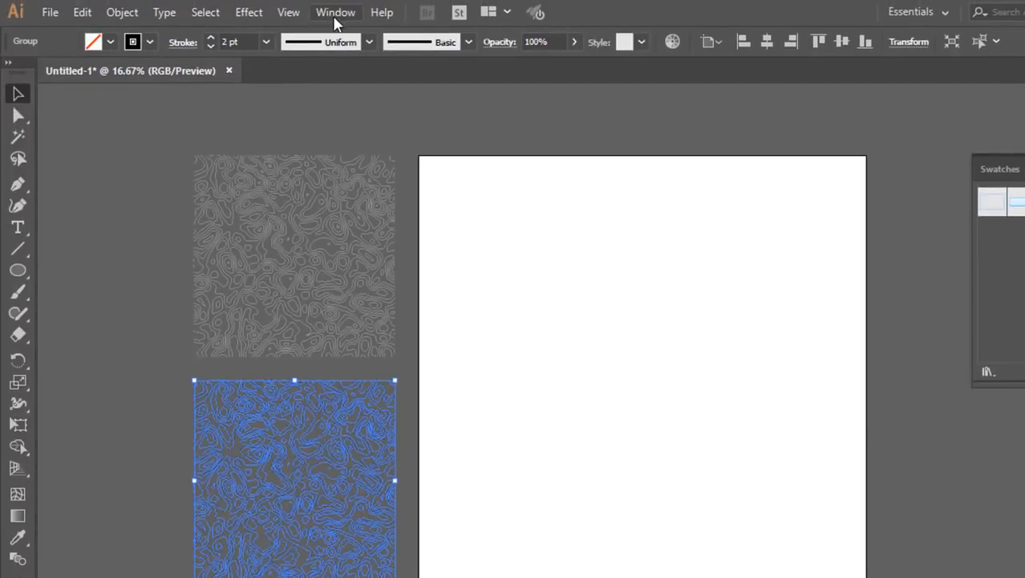
click(336, 15)
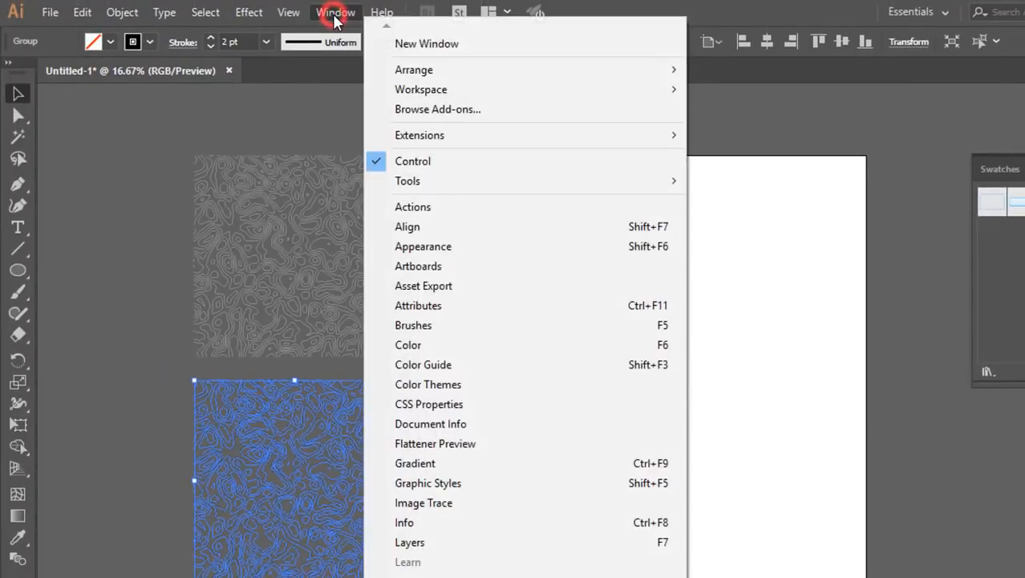
click(385, 567)
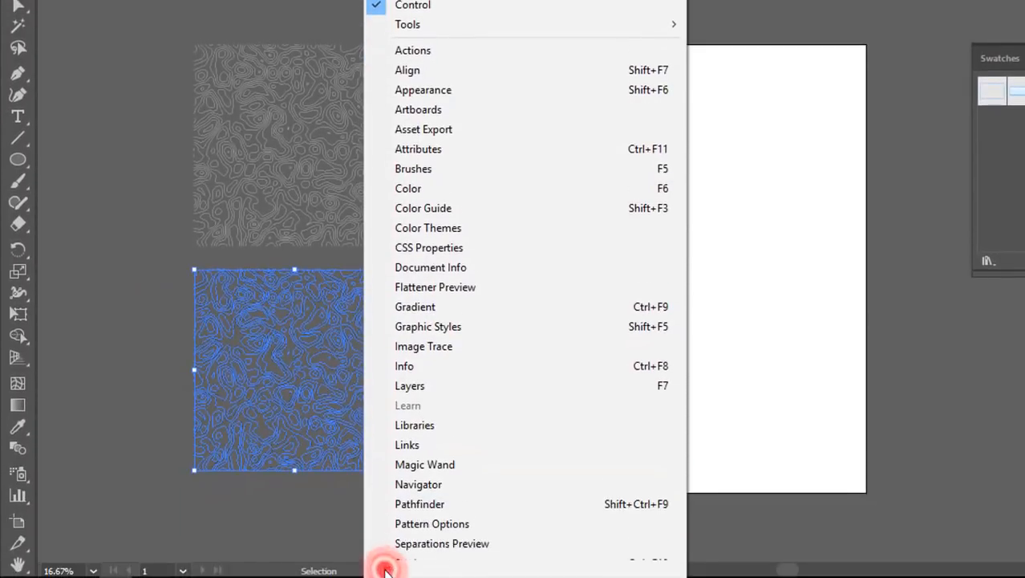
click(578, 505)
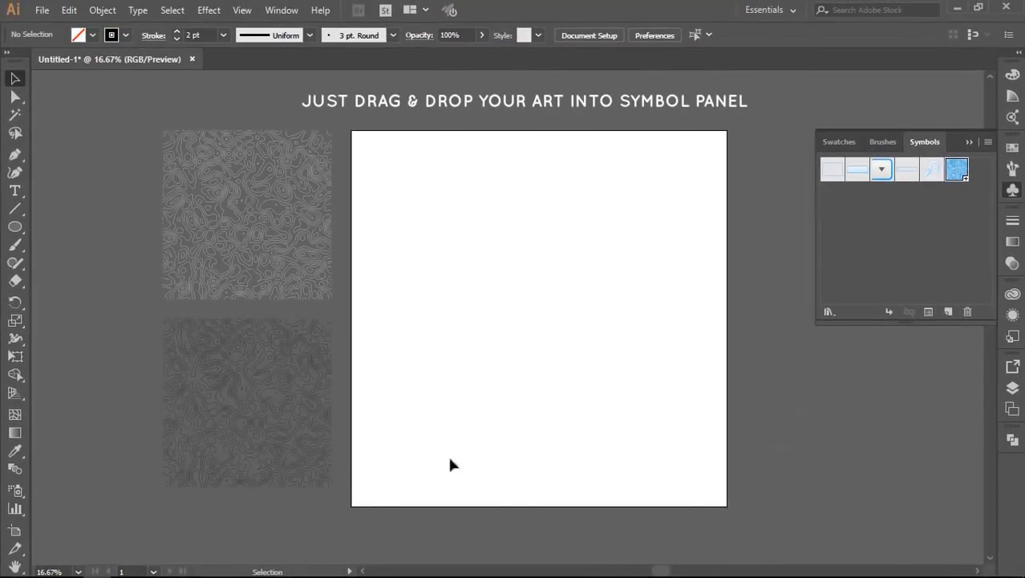
drag(144, 309, 353, 501)
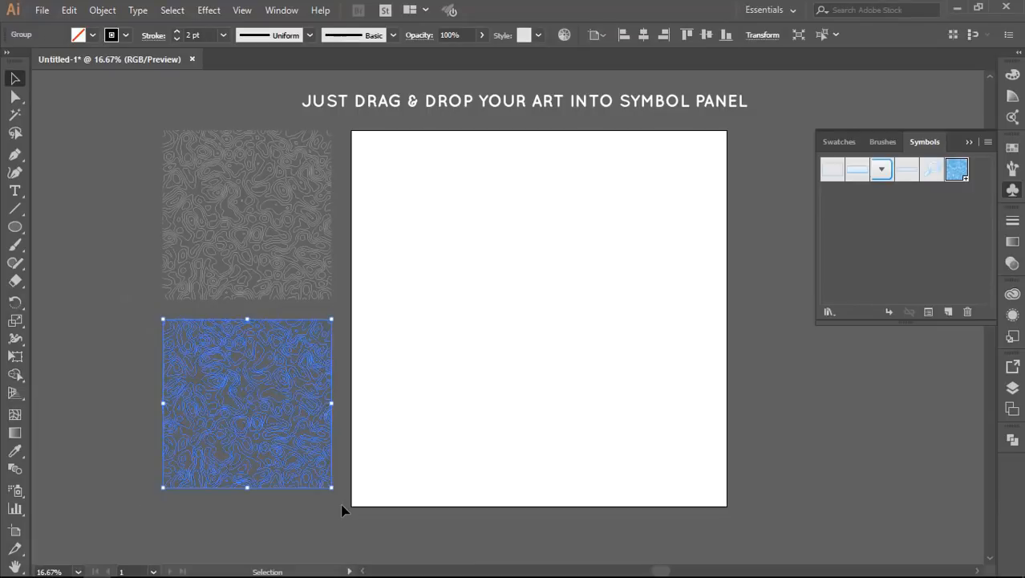
drag(265, 419, 891, 257)
key(BackSpace)
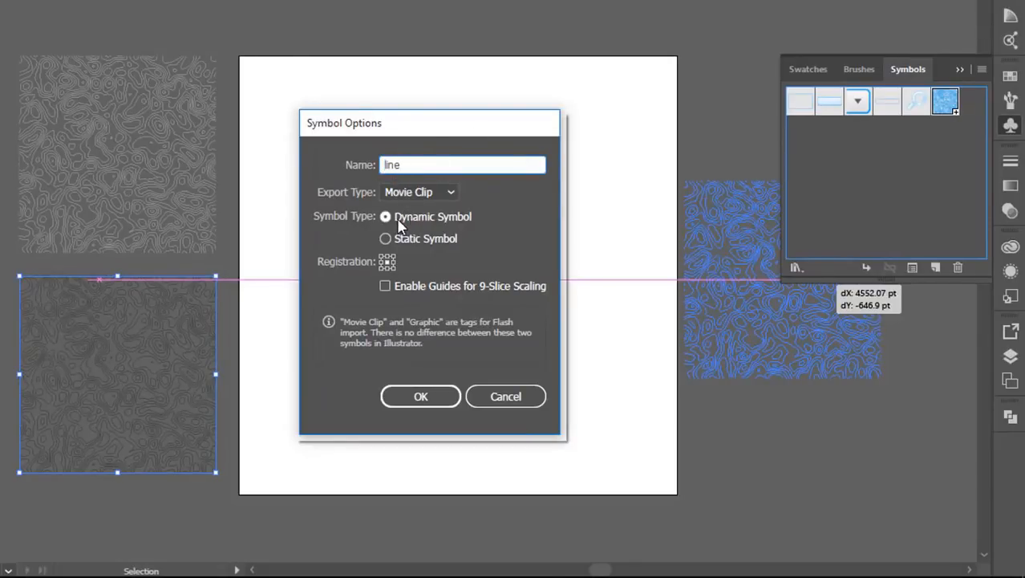
click(421, 397)
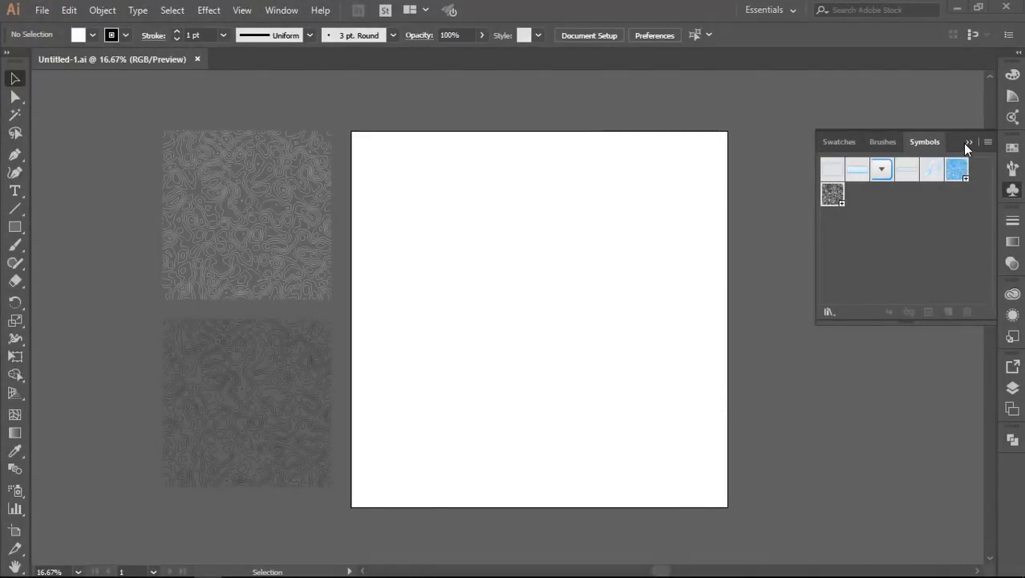
click(968, 143)
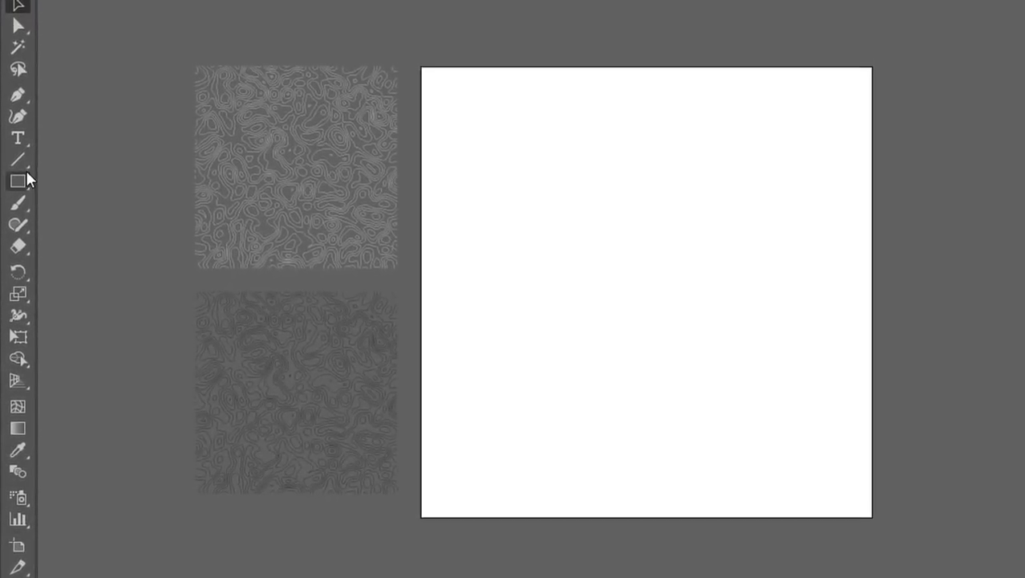
Create a 1000 × 1000 pt rectangle and center it horizontally and vertically on the artboard
click(15, 227)
drag(22, 183, 95, 185)
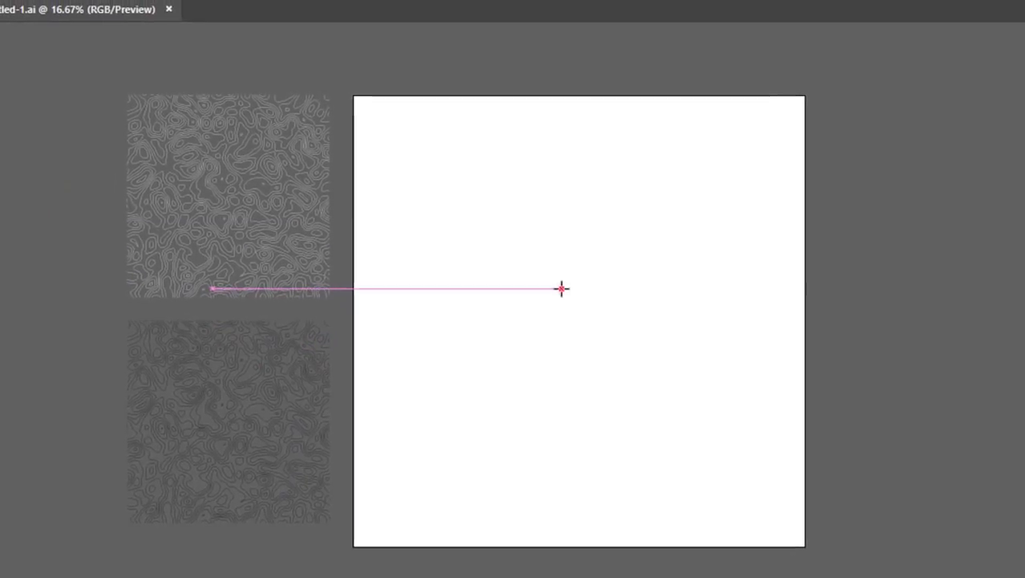
click(631, 258)
click(590, 235)
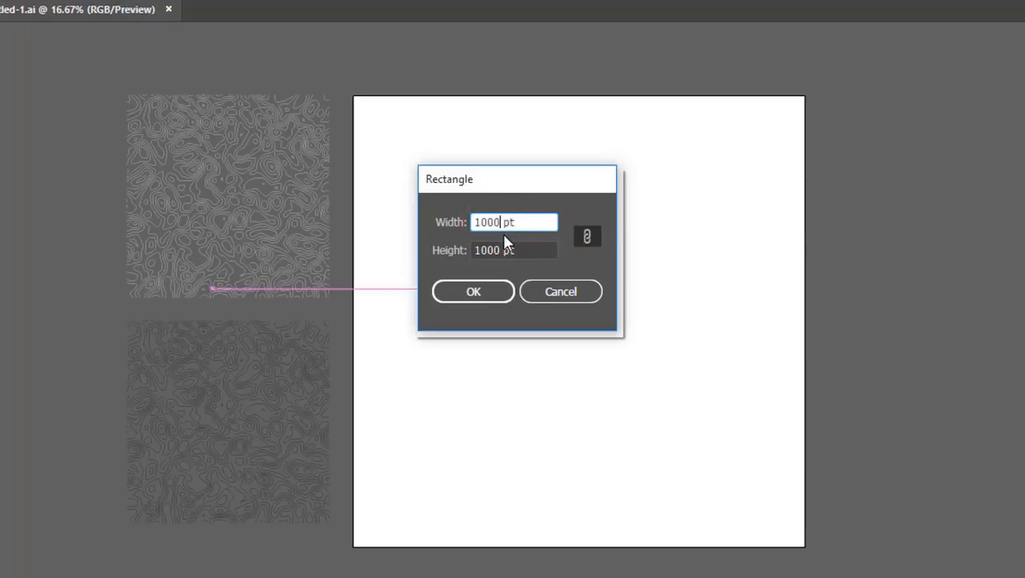
click(497, 291)
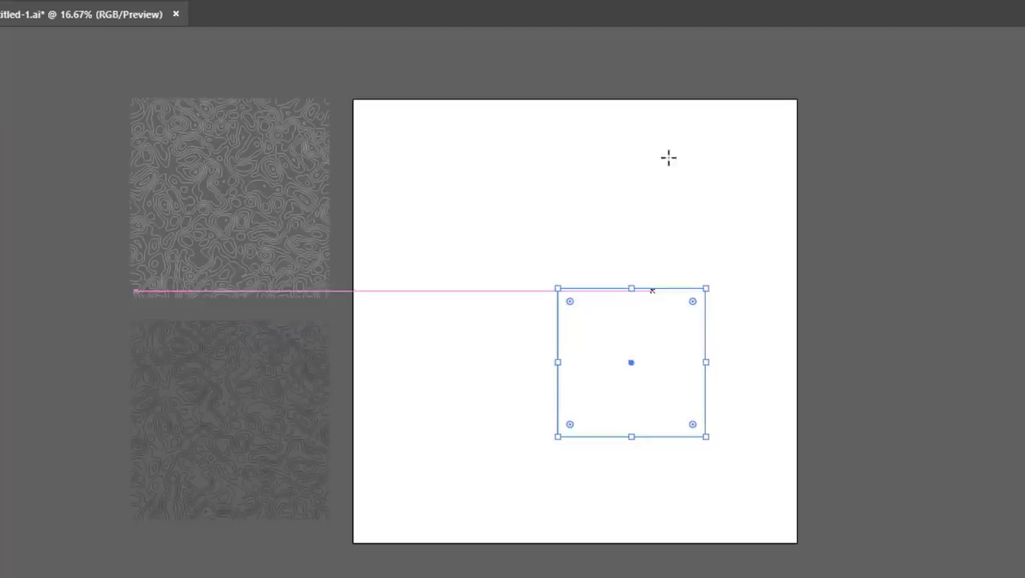
click(652, 26)
click(718, 26)
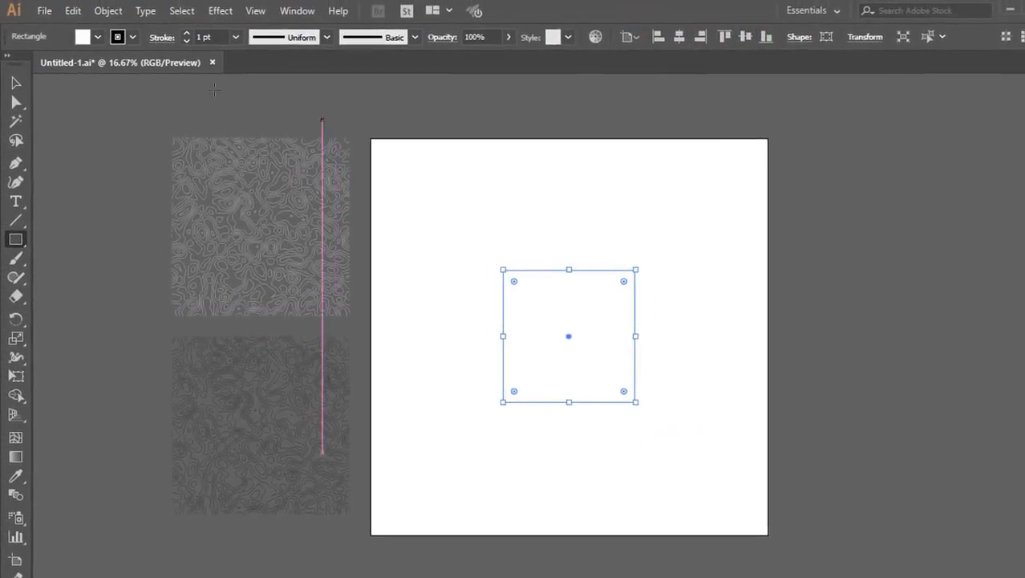
Fill the centered square with light gray and remove its stroke
click(89, 36)
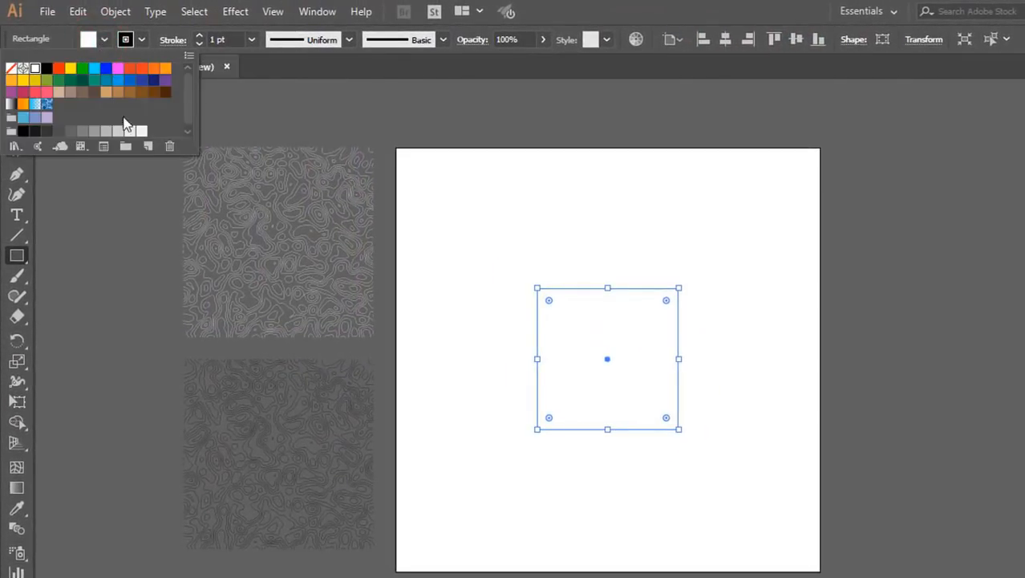
click(141, 132)
click(142, 39)
click(142, 39)
click(12, 70)
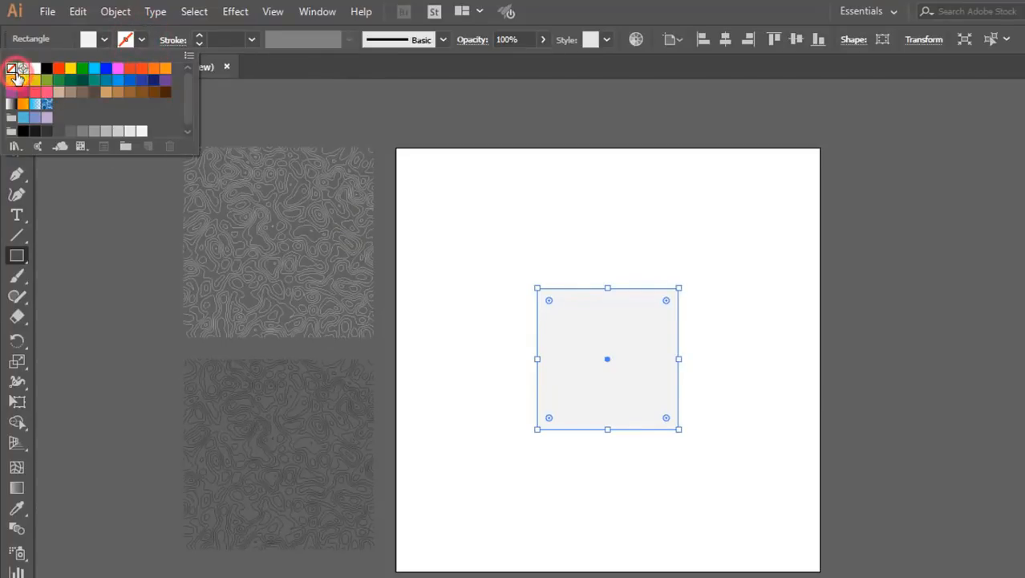
click(560, 350)
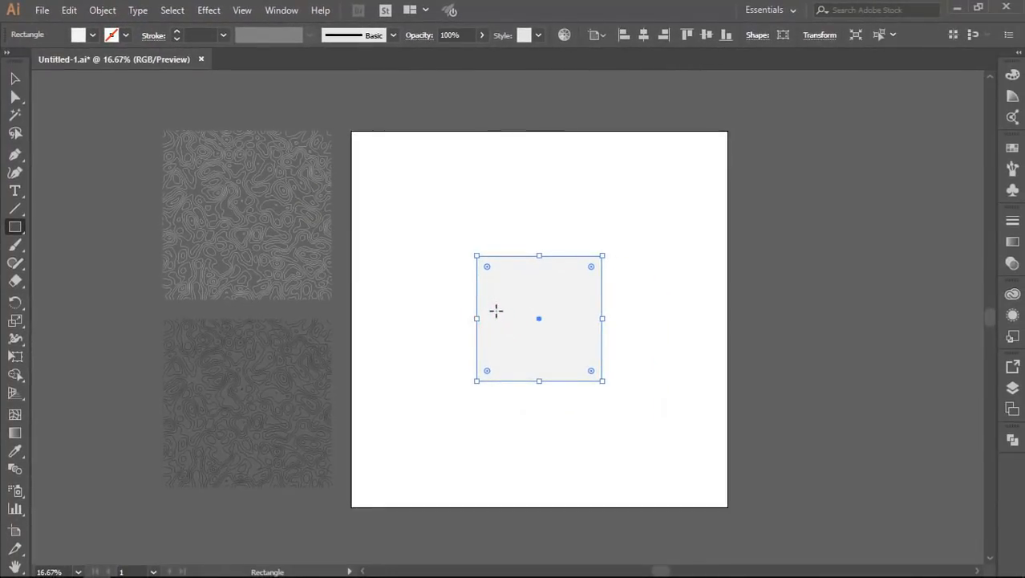
Start a 3D Extrude & Bevel effect on the gray square with the preview enabled
click(15, 79)
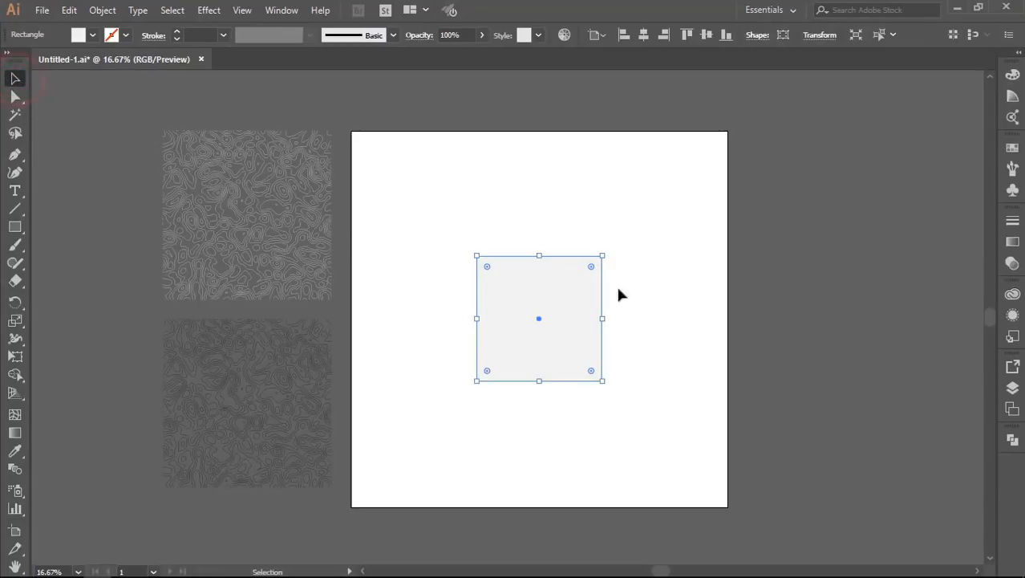
click(650, 273)
drag(623, 240, 385, 264)
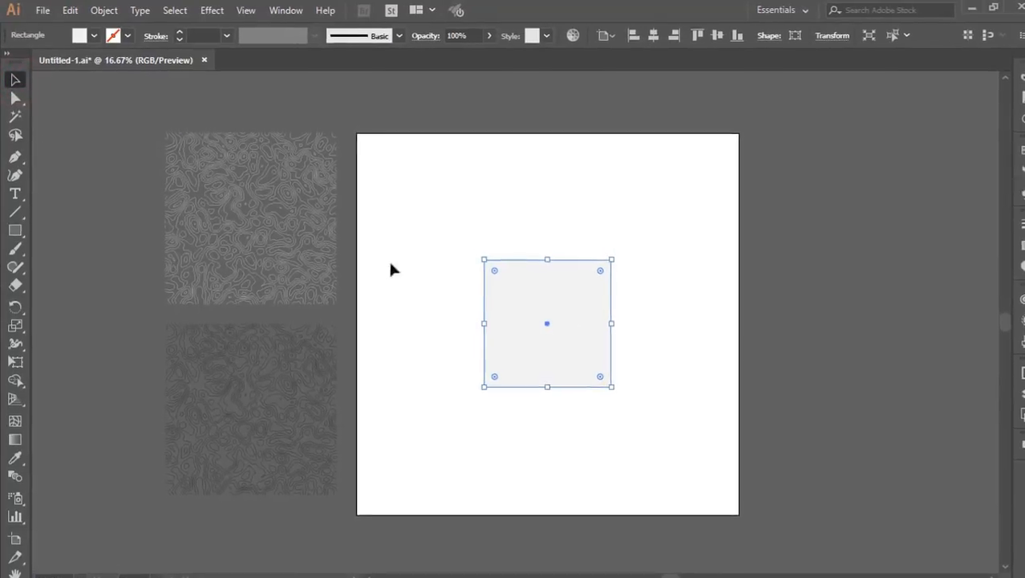
click(212, 10)
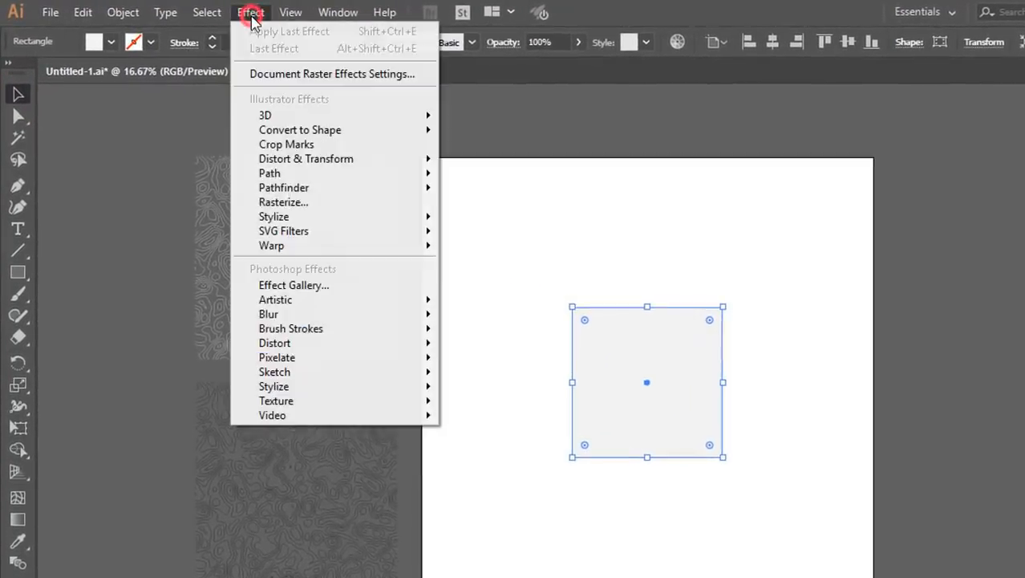
mouse_move(334, 127)
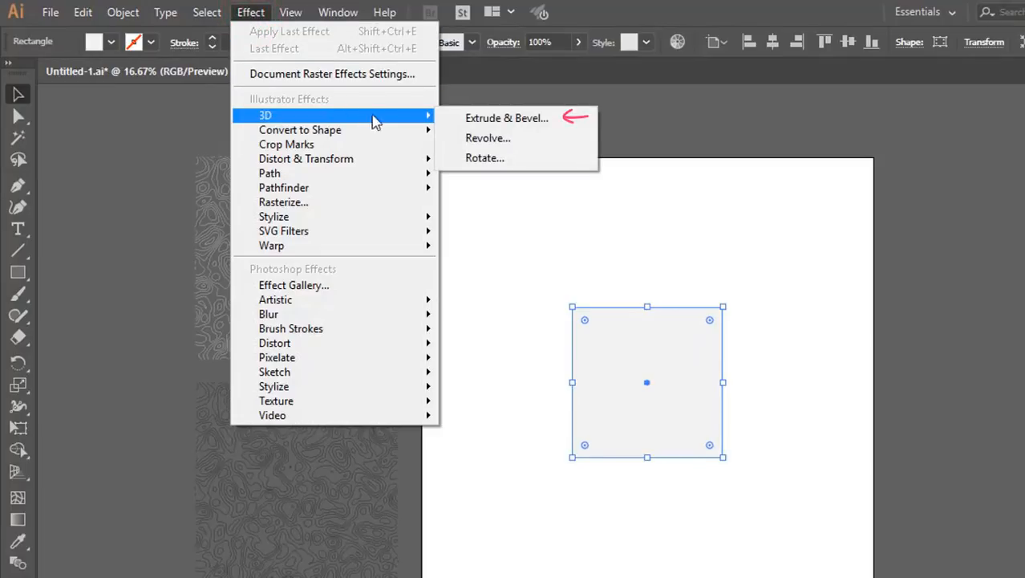
click(485, 119)
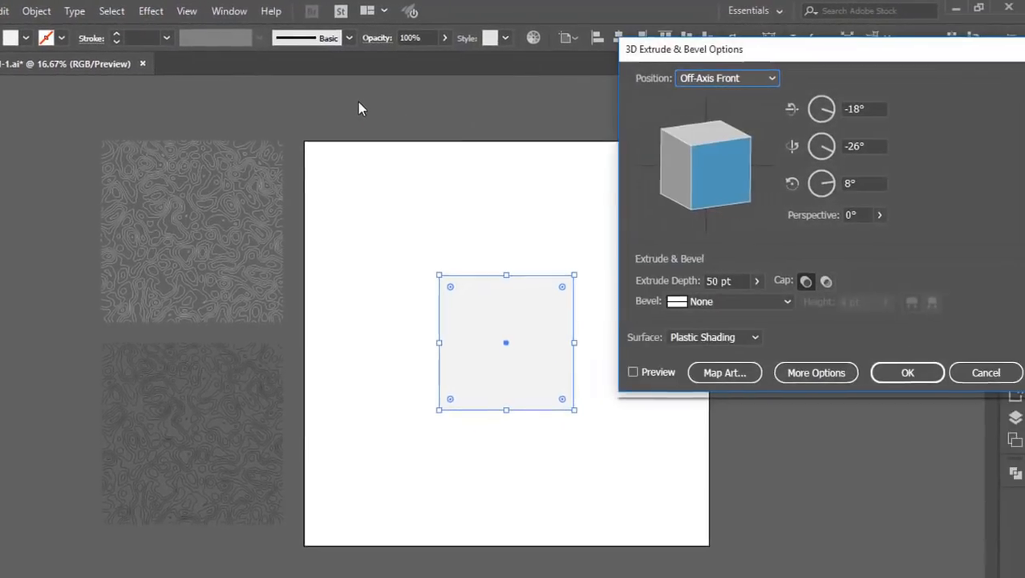
click(654, 371)
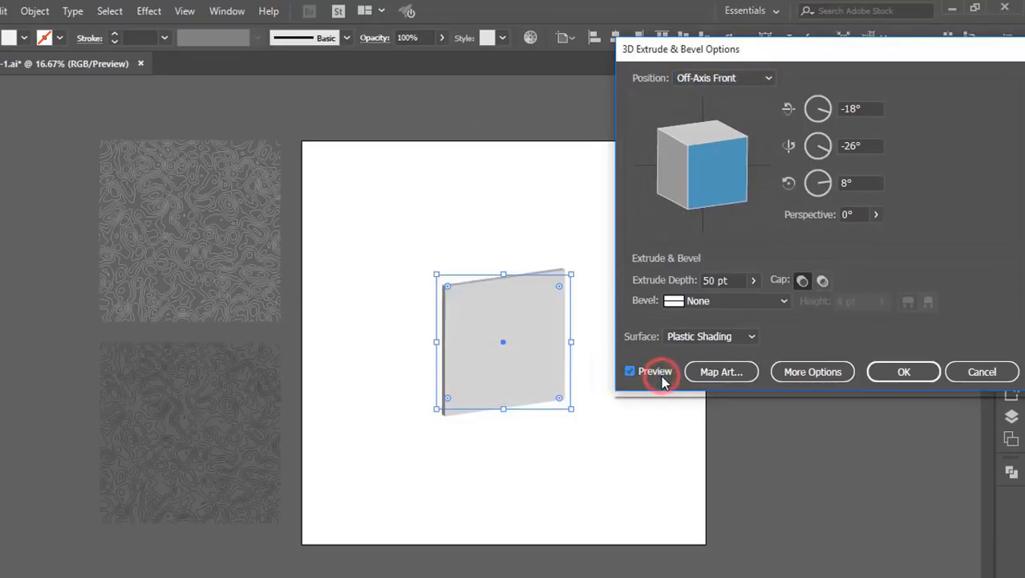
Set the extrude depth to 1000 pt and the surface to Diffuse Shading
double_click(713, 280)
text(1000)
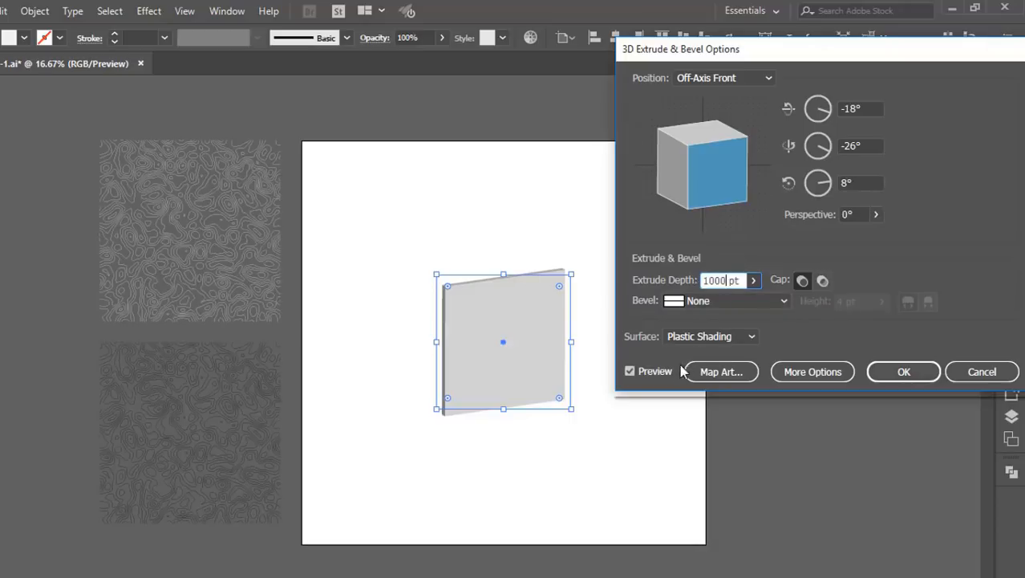
click(659, 369)
click(656, 369)
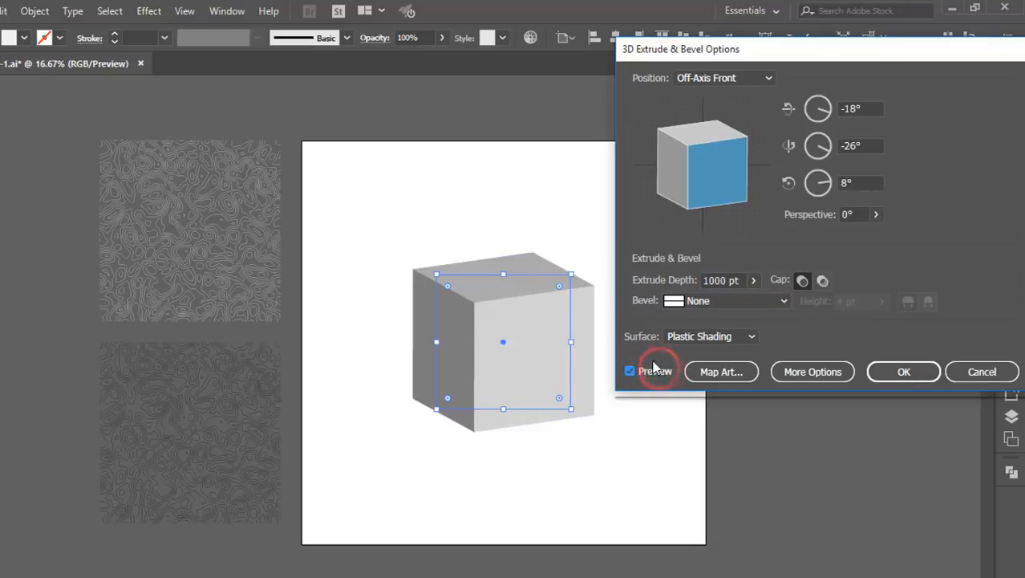
click(746, 336)
click(739, 389)
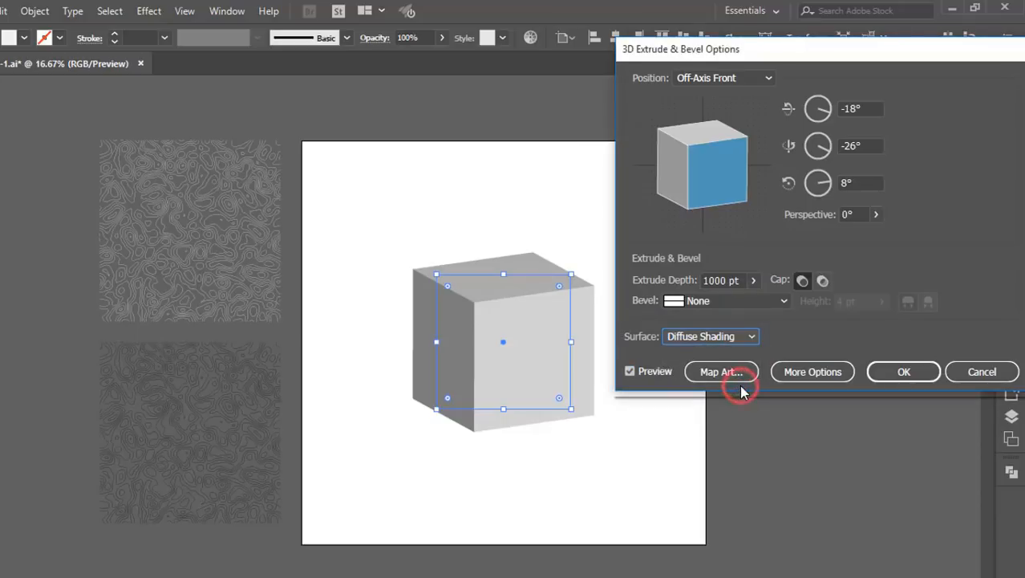
Map the line symbol onto surfaces 1 and 6 of the cube, scaled to fit each face
click(732, 374)
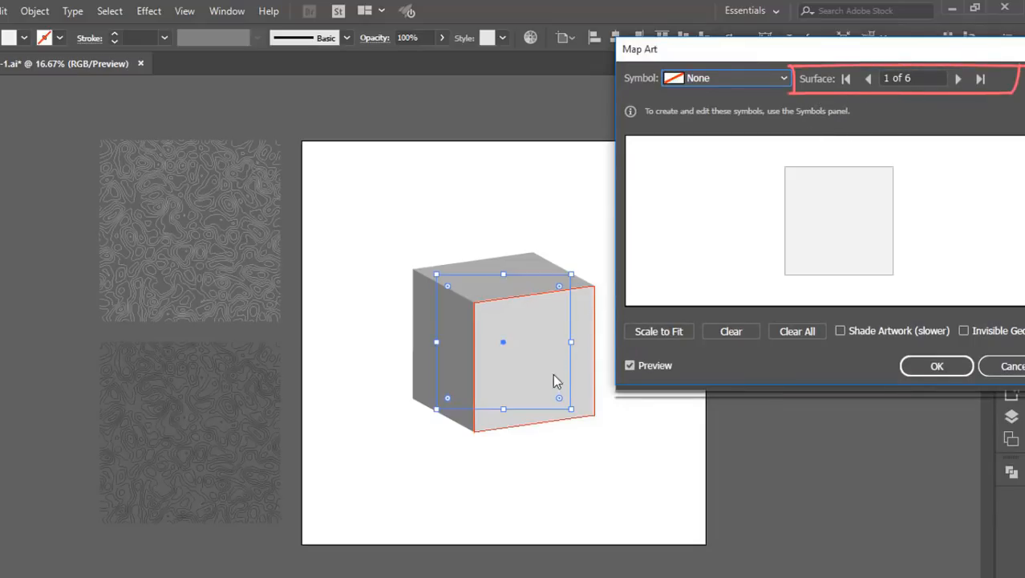
click(732, 79)
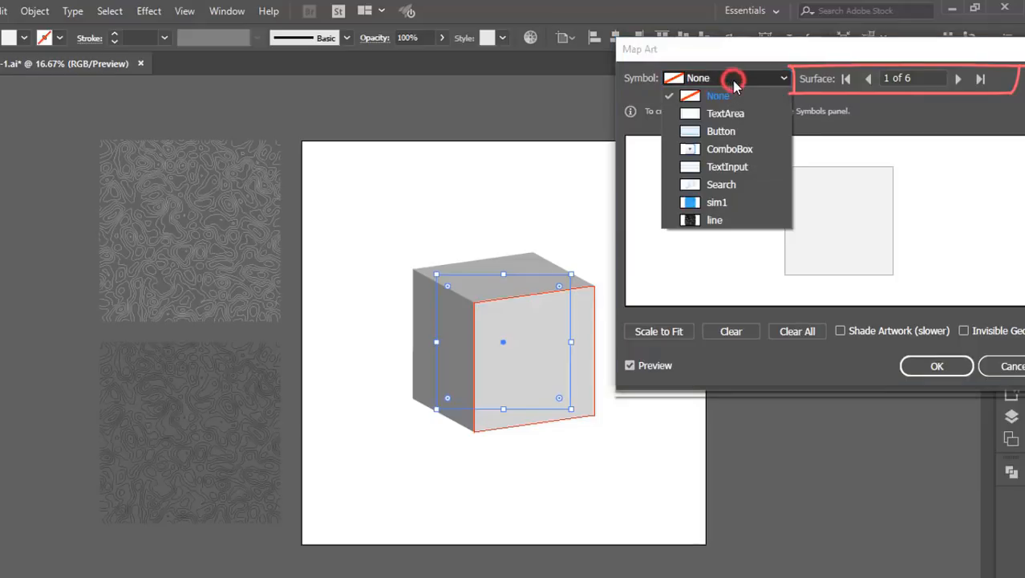
click(716, 220)
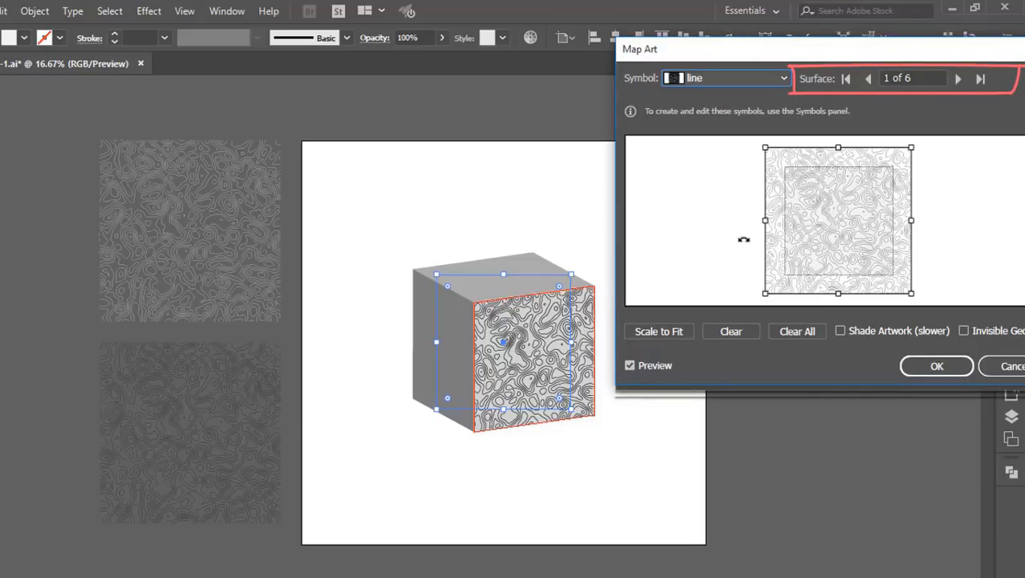
click(683, 331)
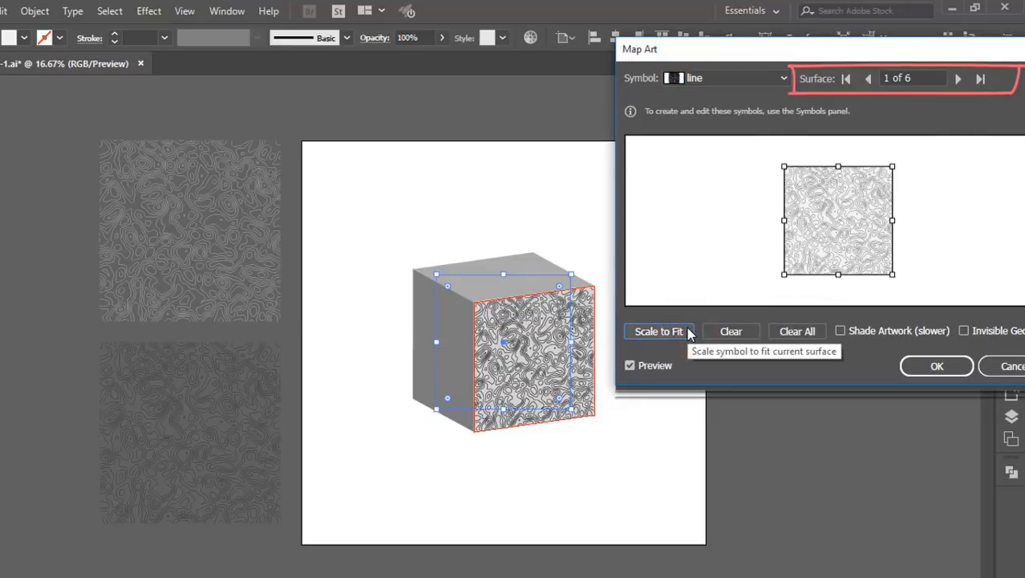
click(869, 79)
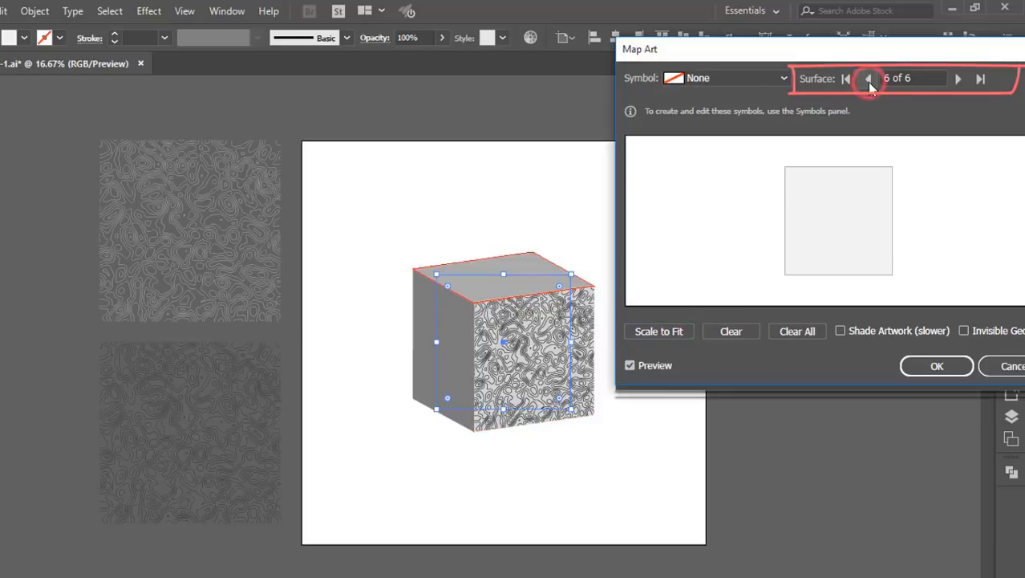
click(727, 78)
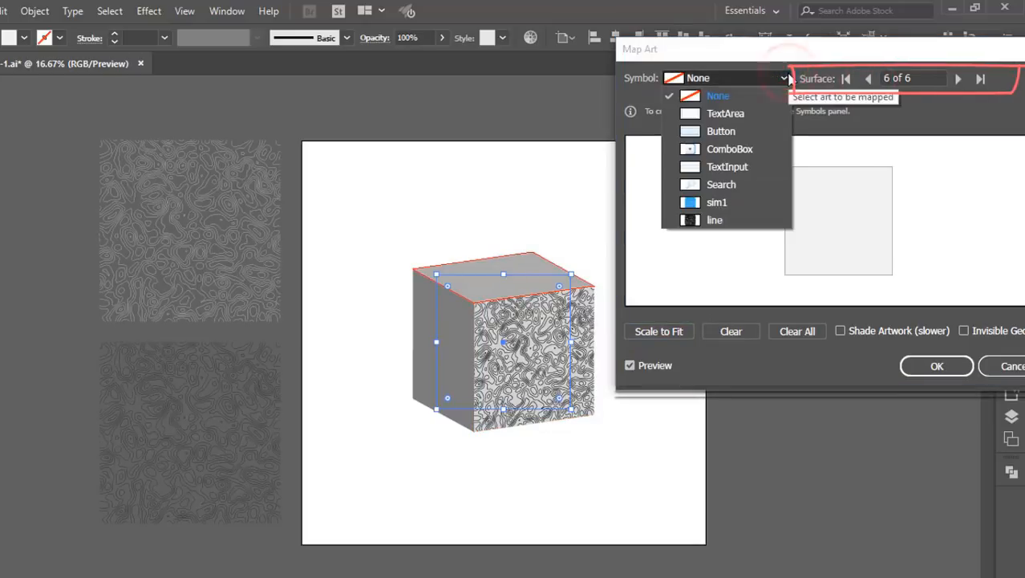
click(742, 222)
click(679, 331)
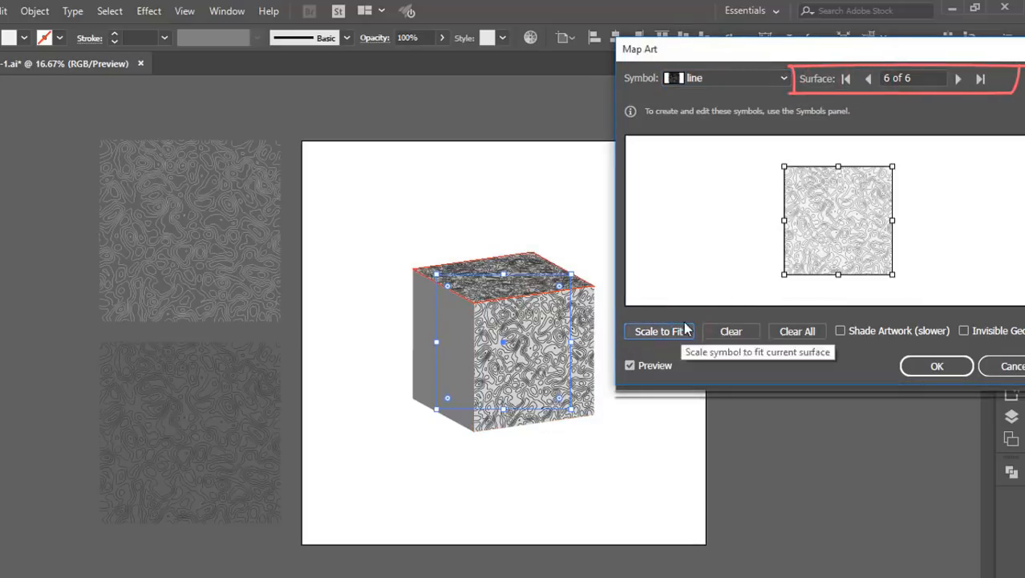
Map the line symbol onto surfaces 5 and 4 of the cube, scaled to fit each face
click(869, 79)
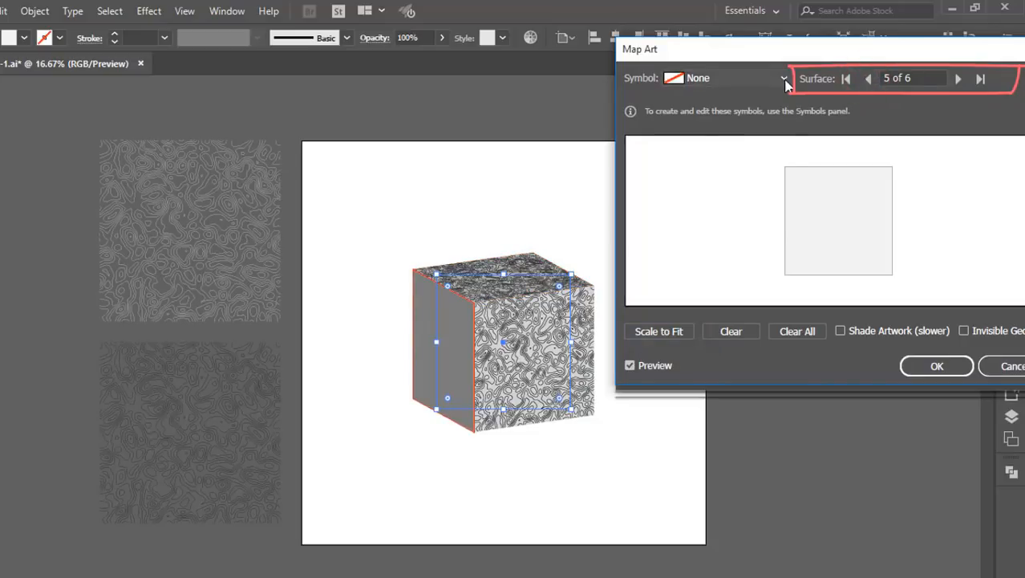
click(779, 79)
click(749, 220)
click(683, 331)
click(868, 79)
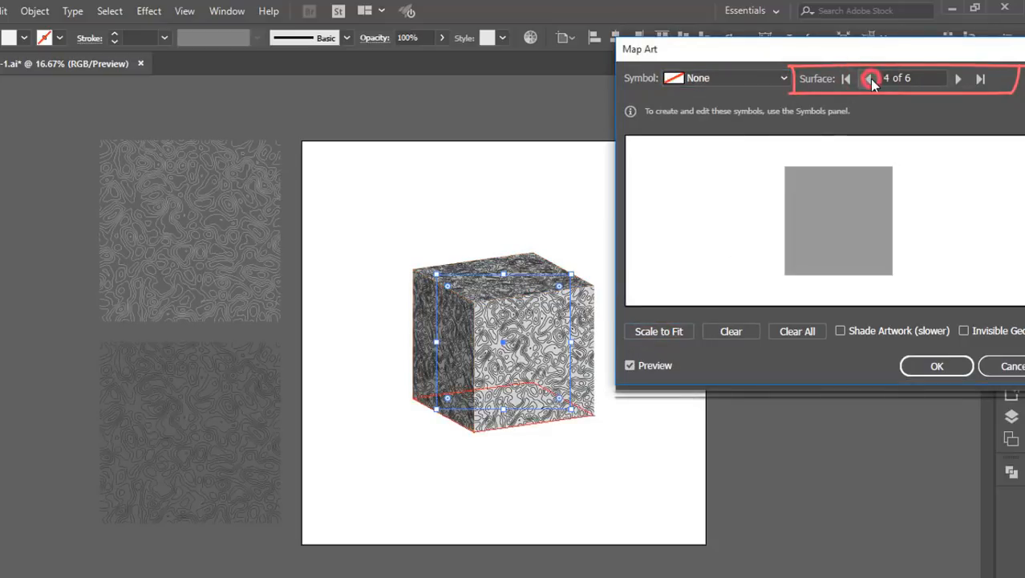
click(783, 78)
click(737, 220)
click(683, 332)
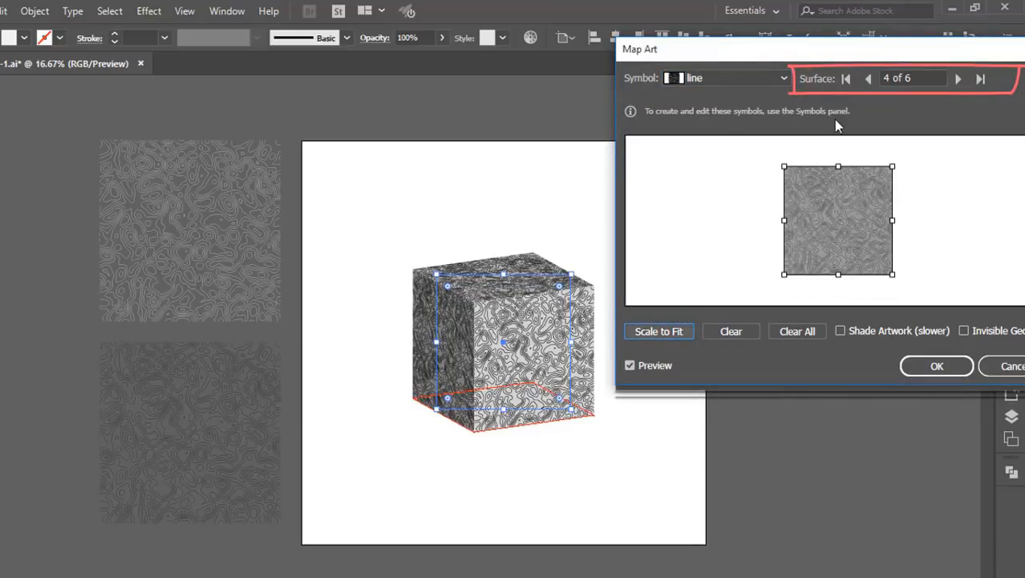
Map the line symbol onto surfaces 3 and 2, scaled to fit each face, and accept the mapped artwork
click(868, 79)
click(783, 78)
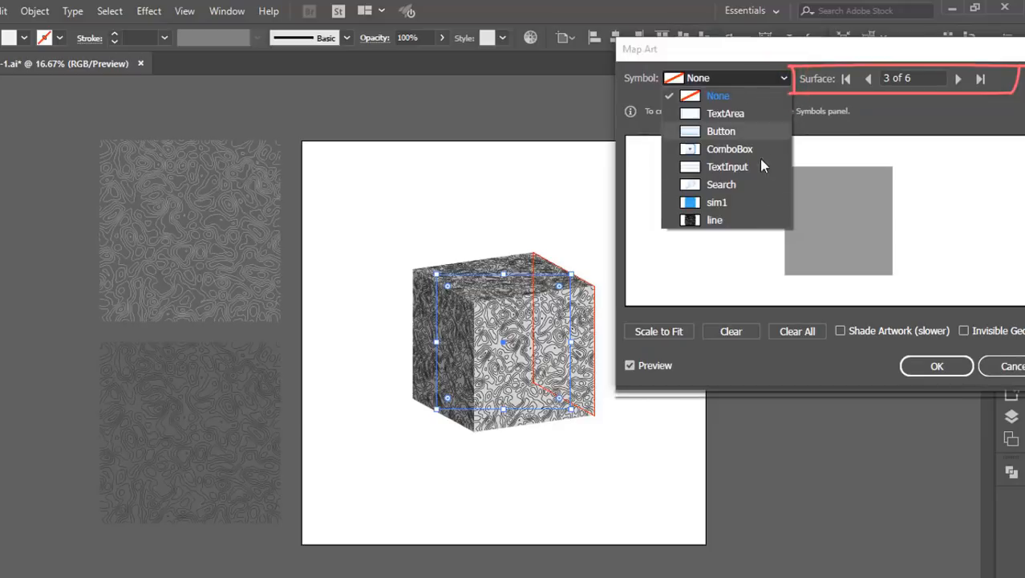
click(747, 220)
click(686, 332)
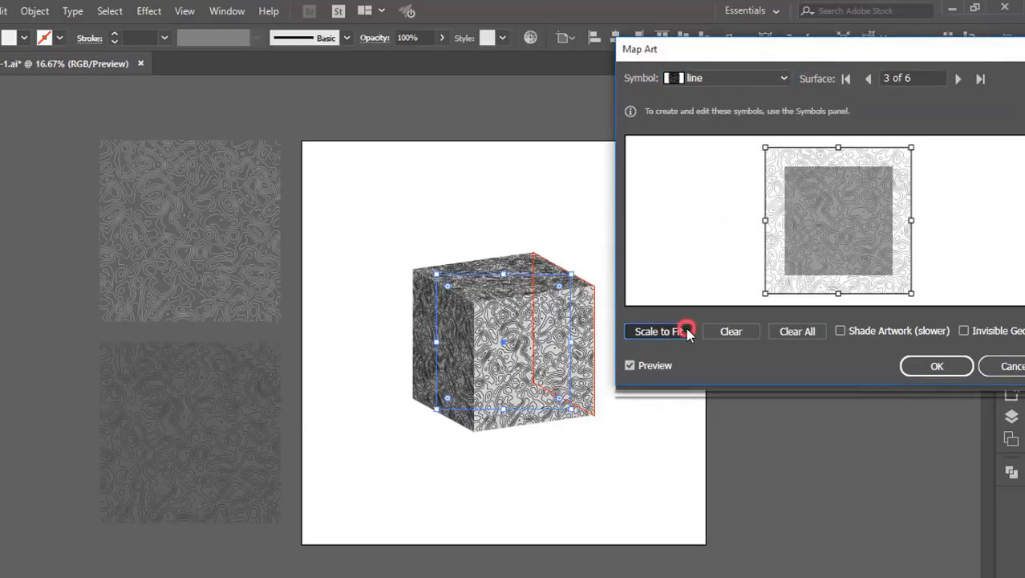
click(869, 78)
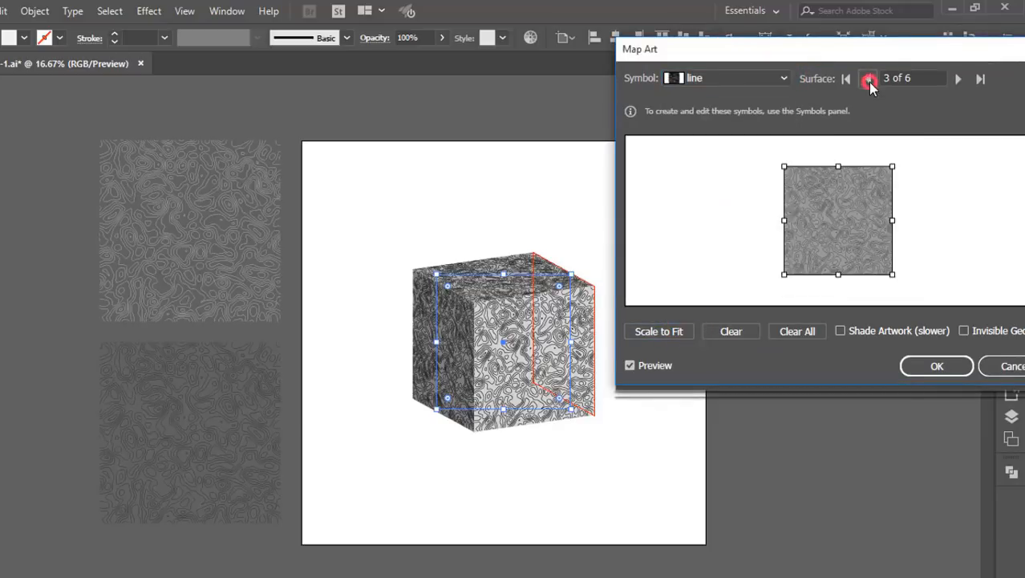
click(784, 79)
click(747, 217)
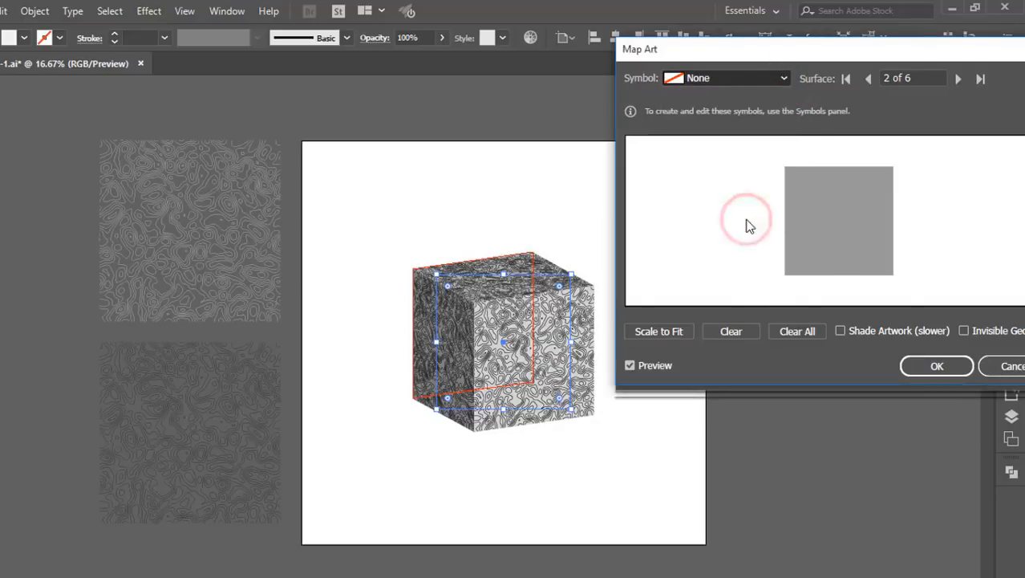
click(676, 334)
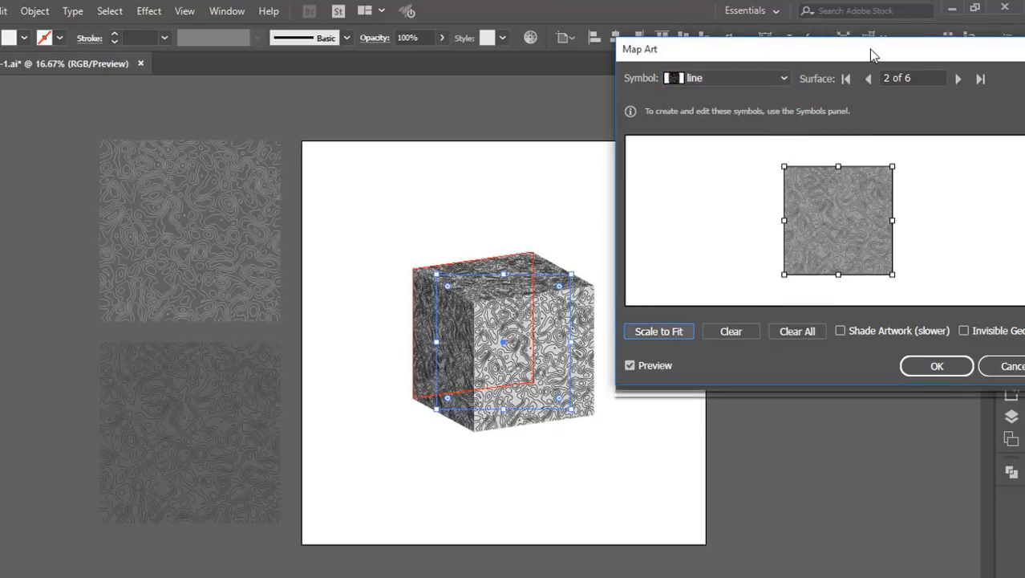
drag(871, 49, 851, 53)
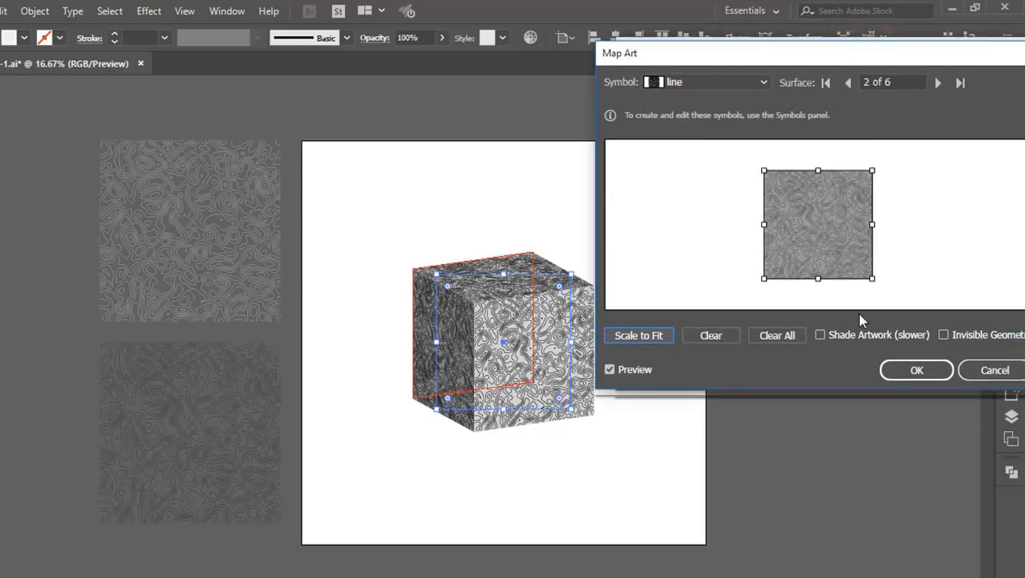
click(911, 373)
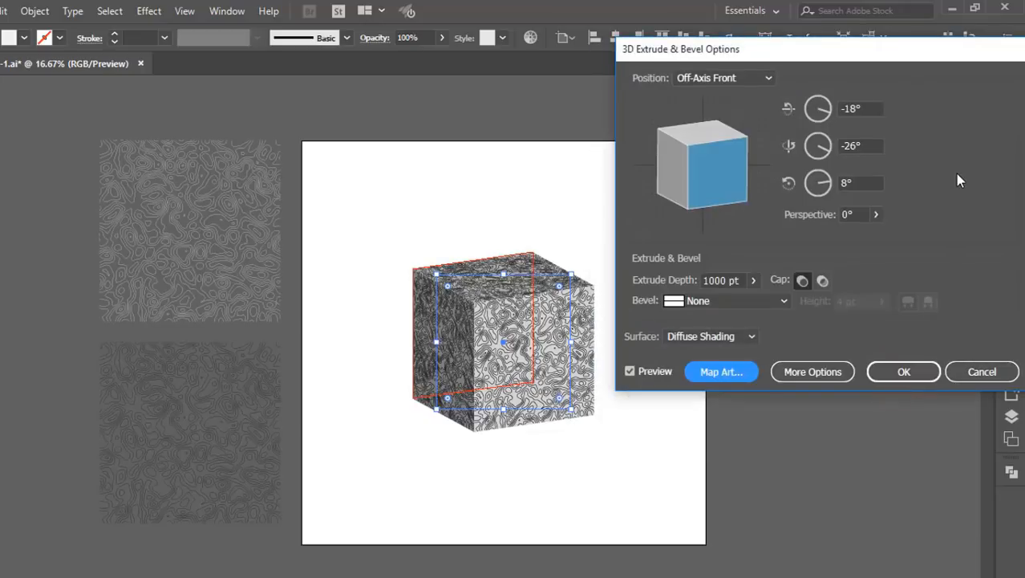
Try a free rotation of the cube to about 40°, -30° and -14°
mouse_move(702, 167)
mouse_down()
mouse_move(704, 194)
mouse_move(711, 179)
mouse_up()
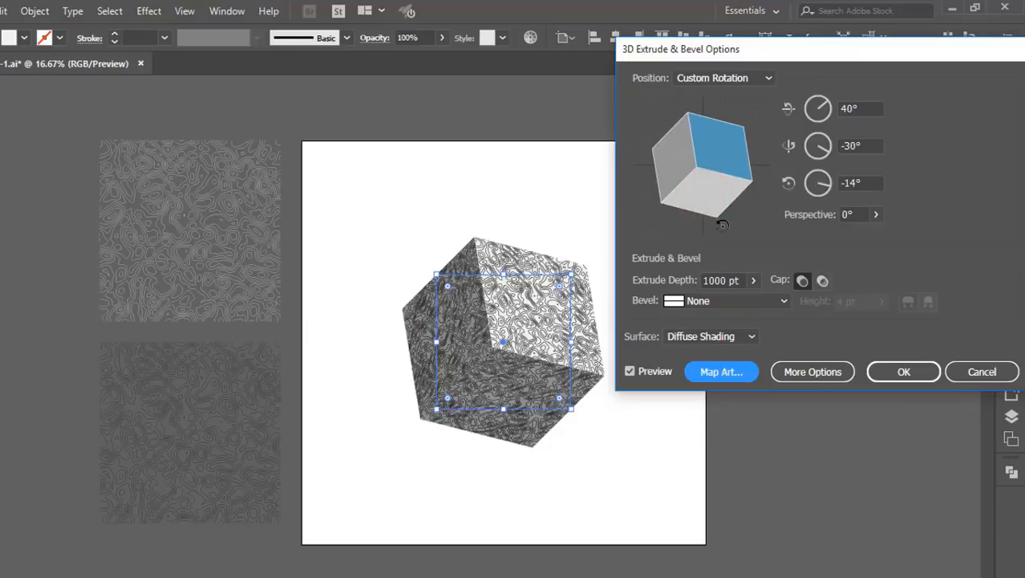
click(745, 79)
click(746, 230)
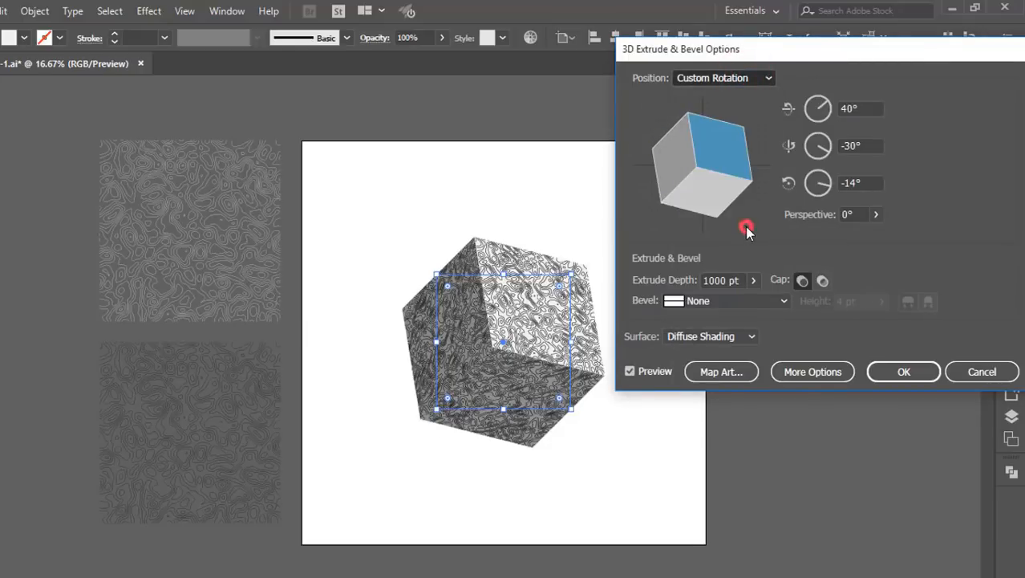
Starting from the Isometric Left position, rotate the cube to about 39°, 29° and 27° and apply the 3D effect
click(732, 81)
click(706, 335)
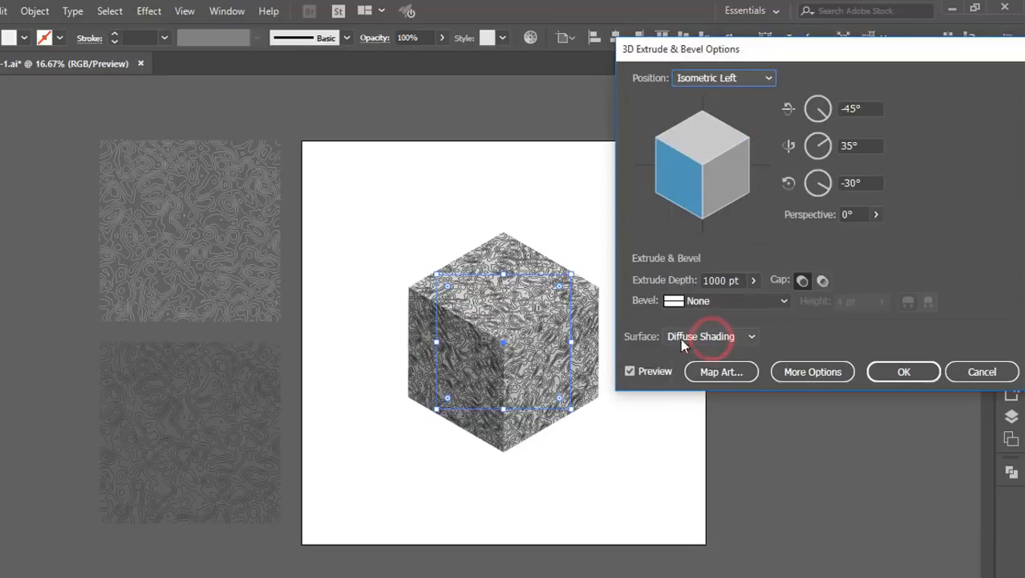
drag(705, 182, 706, 138)
drag(711, 199, 705, 222)
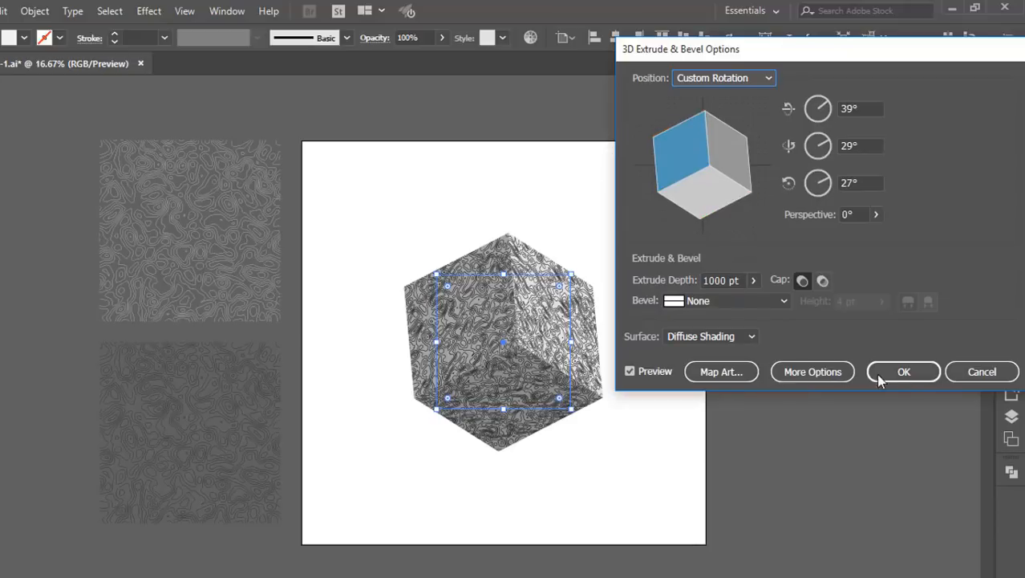
click(903, 372)
click(764, 334)
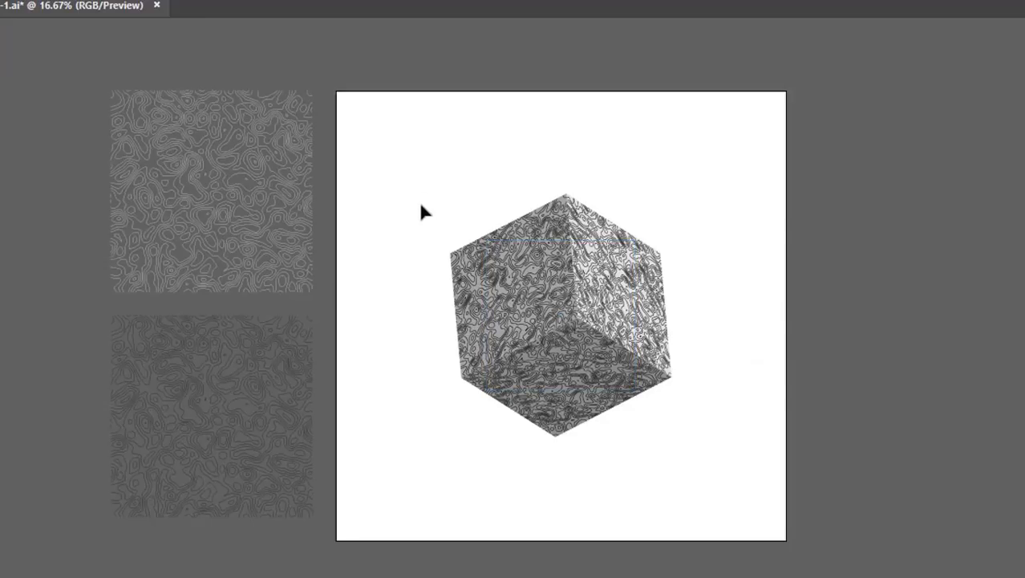
drag(451, 229, 687, 472)
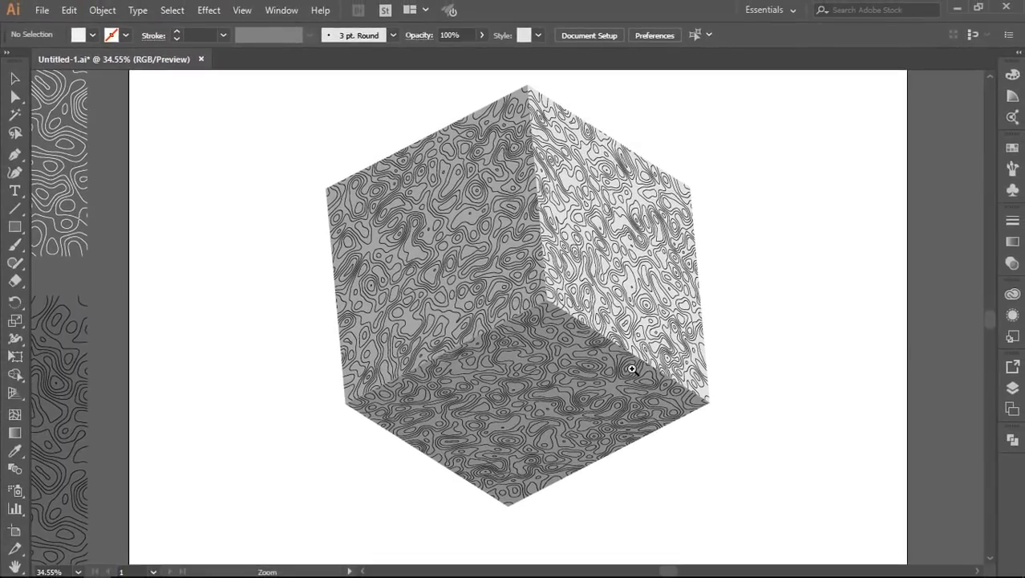
Recolor the 3D cube by changing its base square's fill to cyan, then to a yellow swatch
drag(499, 320, 518, 341)
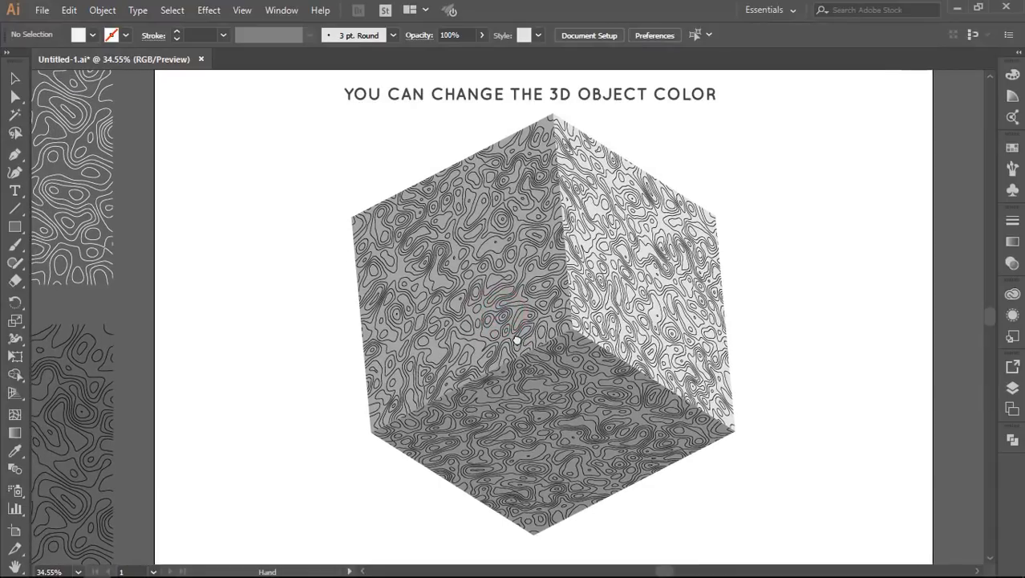
click(548, 269)
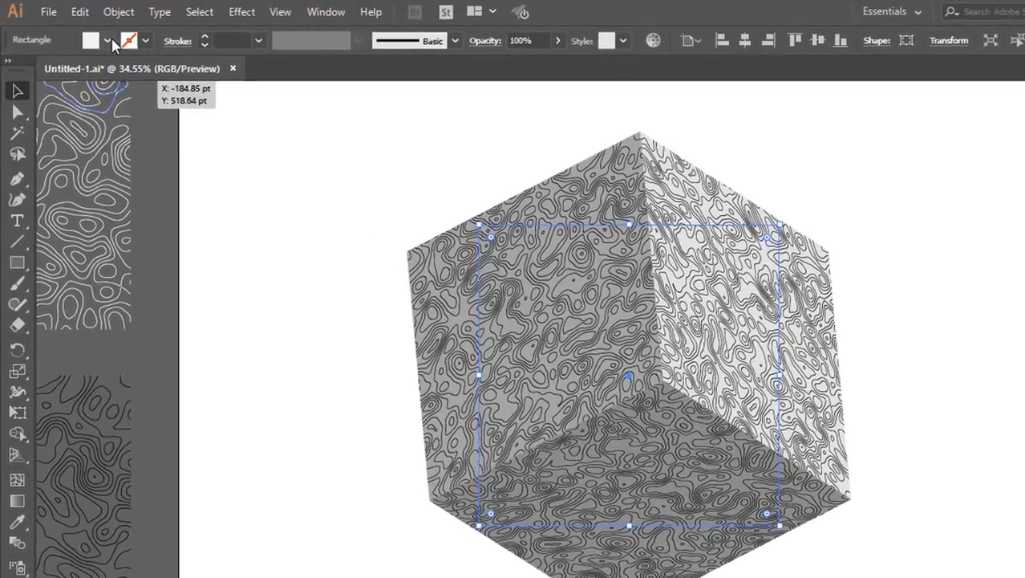
click(92, 34)
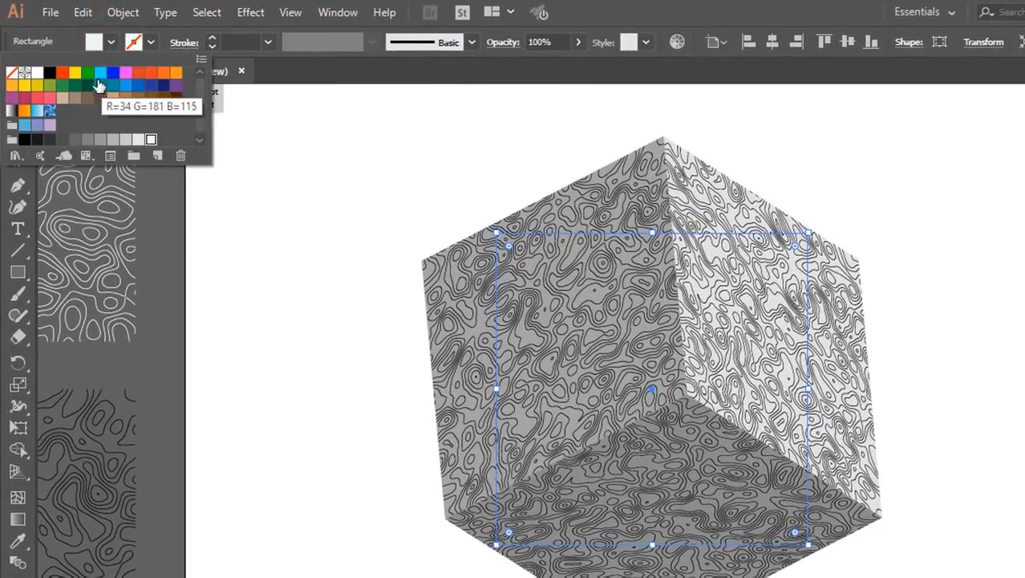
click(100, 74)
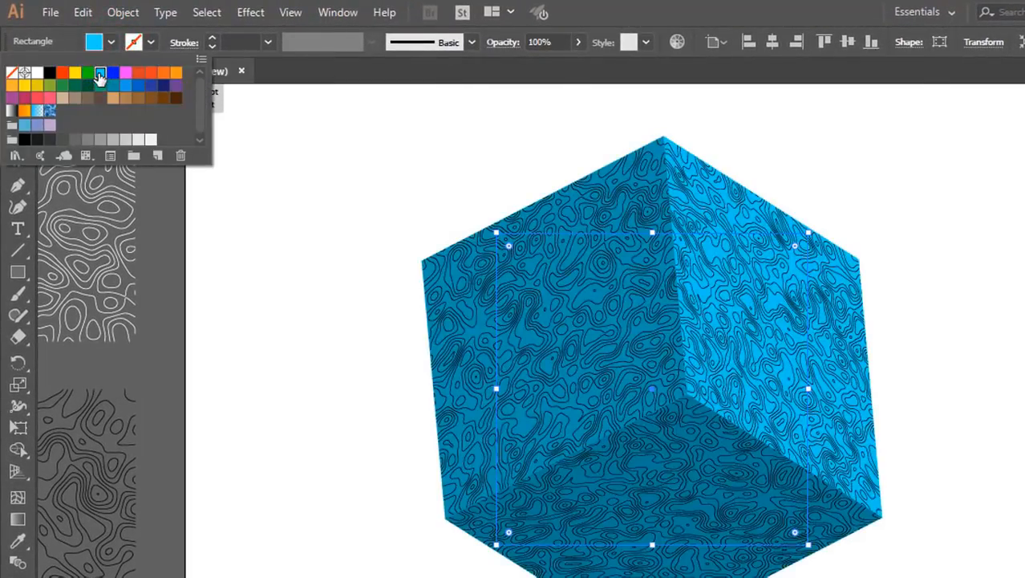
click(25, 86)
click(443, 179)
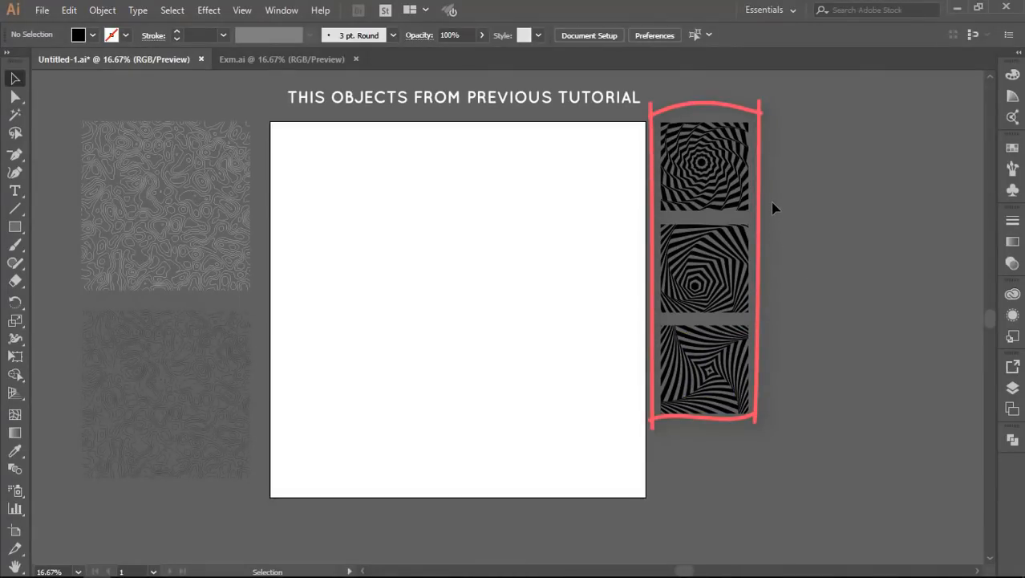
Check the width and height of the uppermost striped pattern beside the artboard
drag(798, 151, 730, 189)
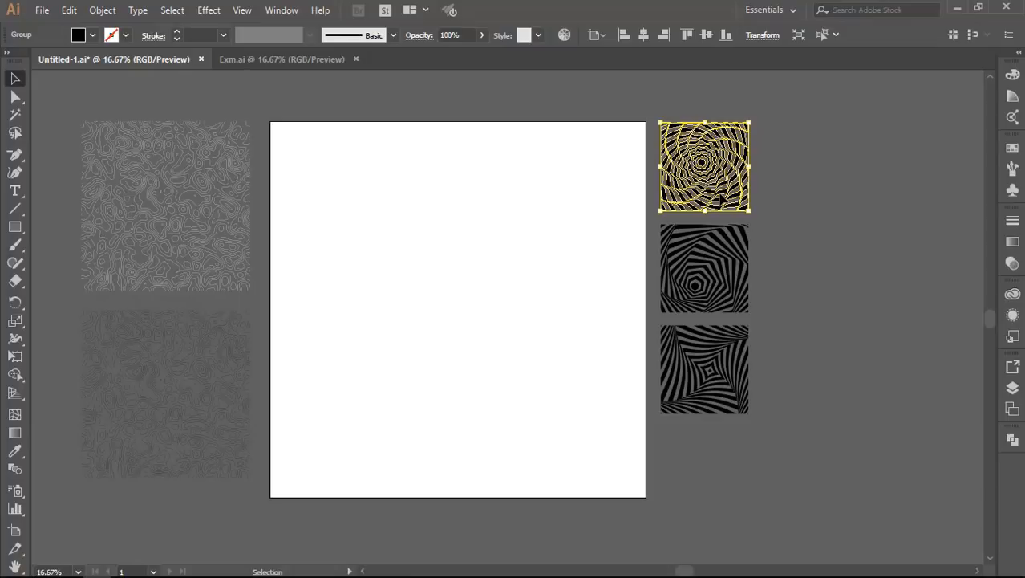
click(762, 34)
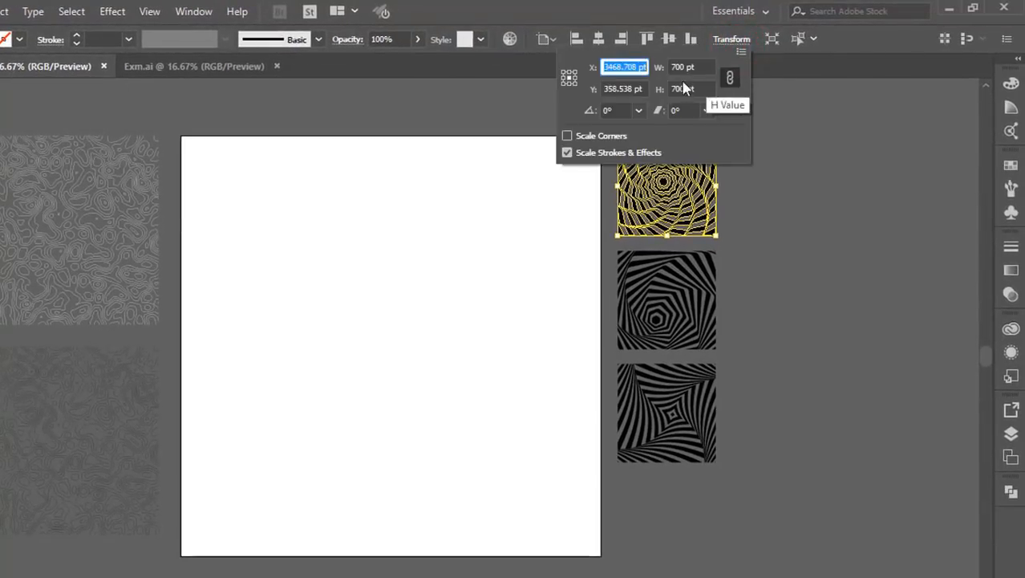
click(791, 173)
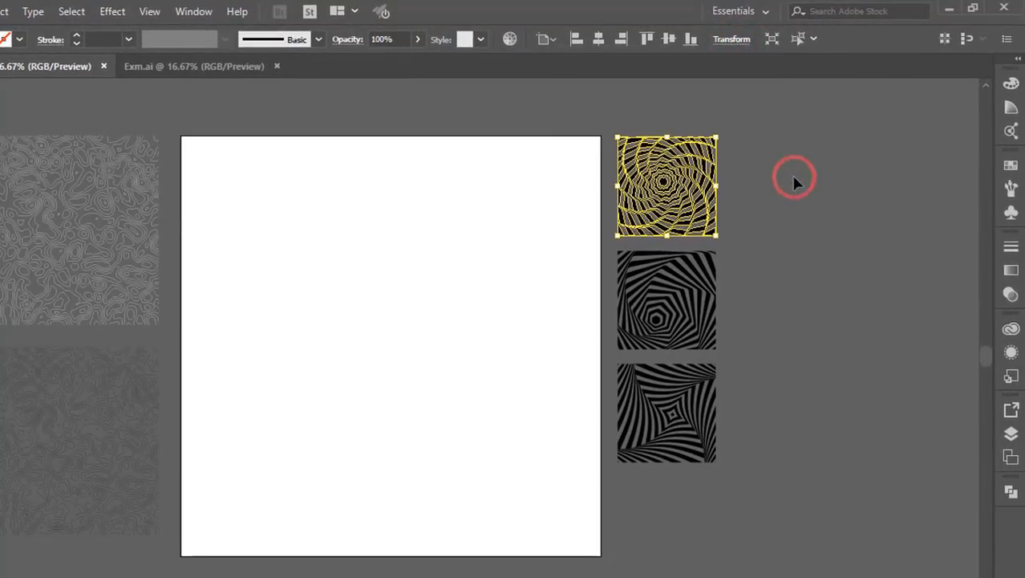
click(838, 316)
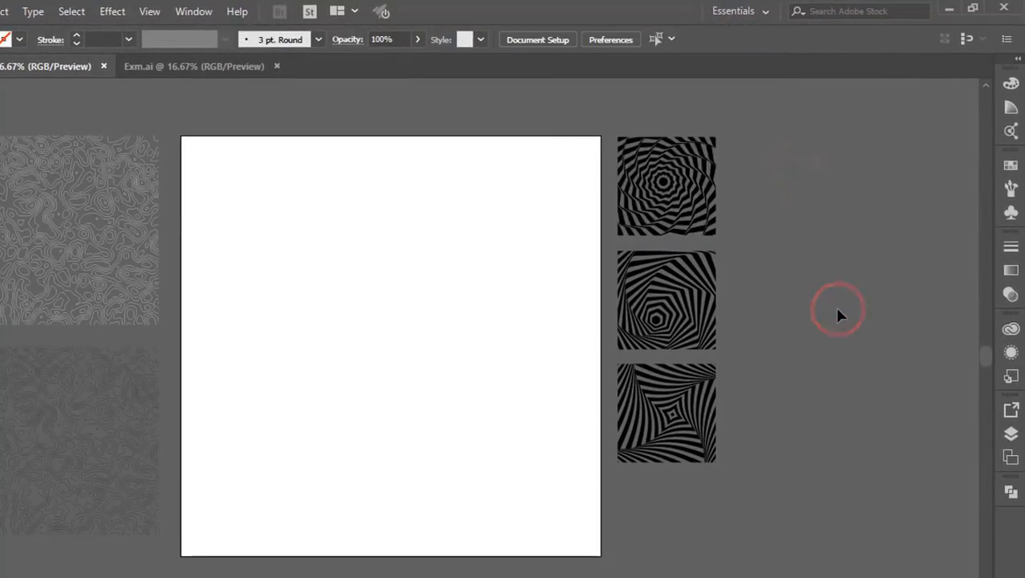
Save the uppermost striped pattern as a dynamic movie clip symbol named New Symbol 1
click(1010, 213)
drag(712, 201, 881, 255)
click(506, 193)
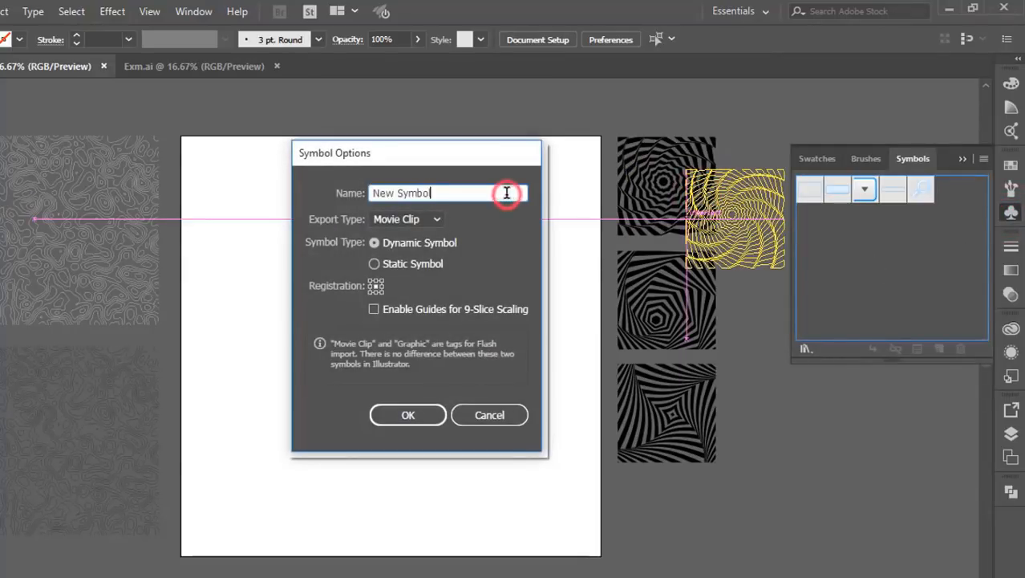
text(1)
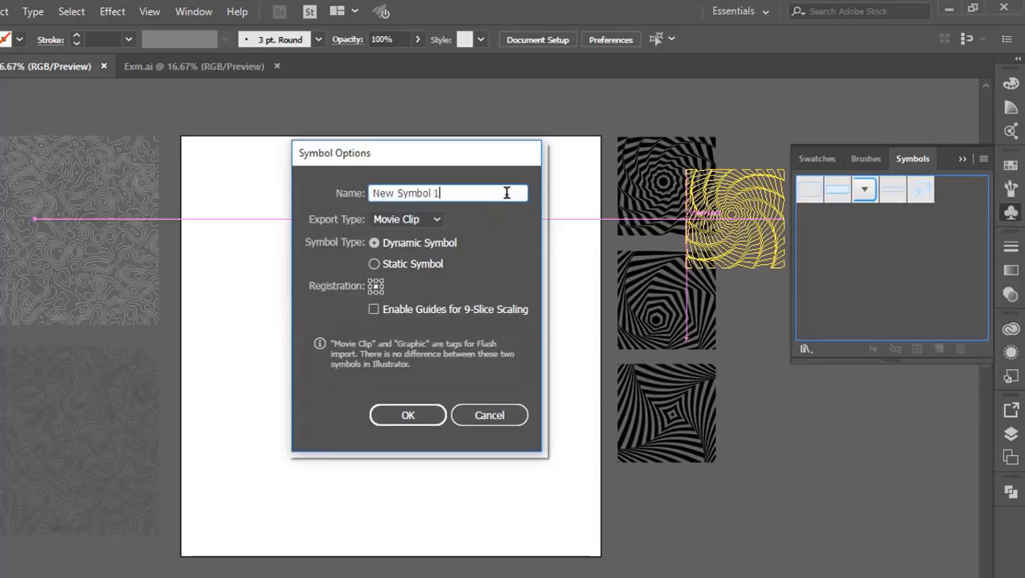
click(438, 414)
Save the middle and lowest striped patterns as symbols named New Symbol 2 and New Symbol 3
drag(706, 321, 883, 273)
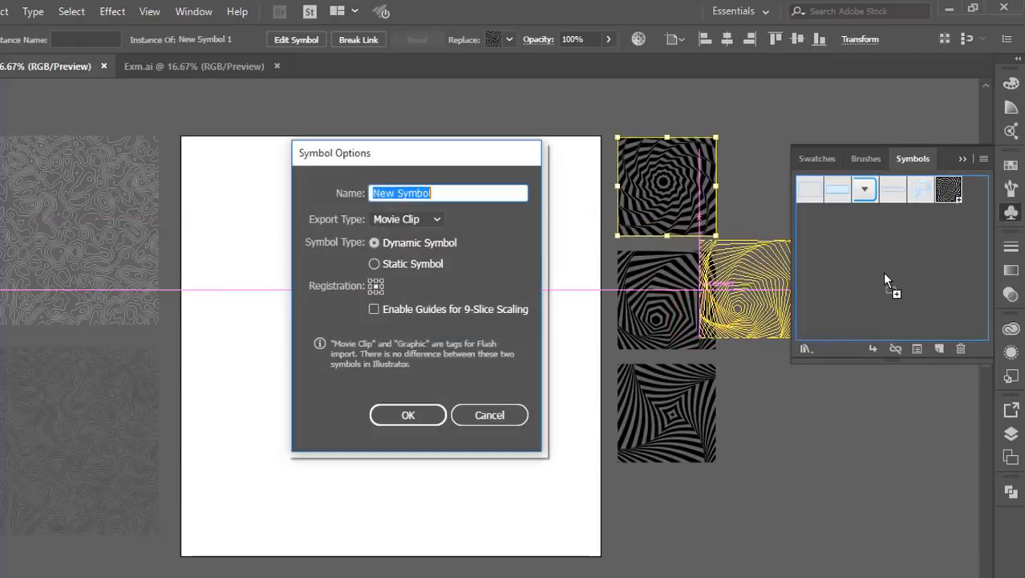
click(488, 192)
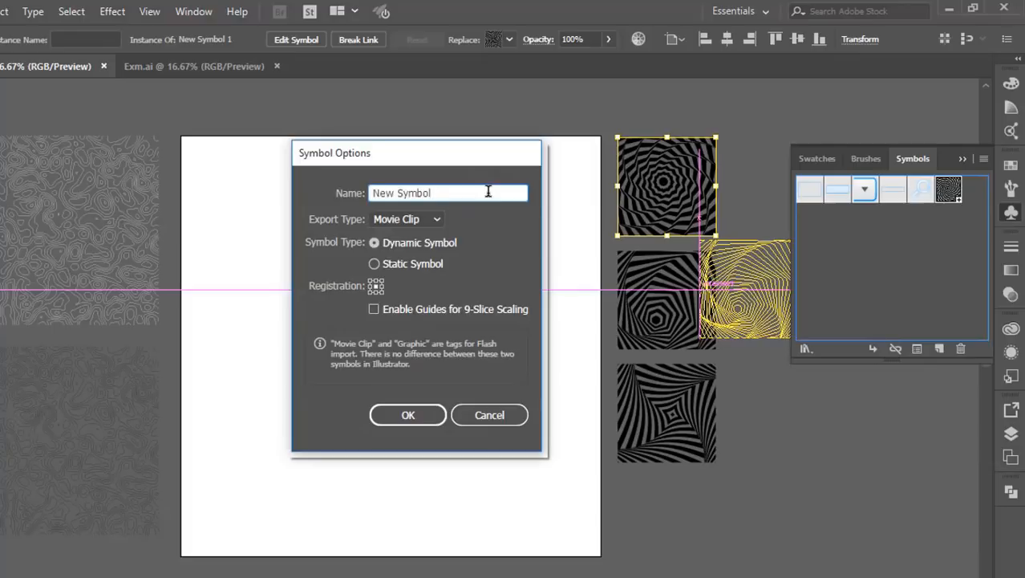
drag(778, 427, 893, 297)
click(483, 191)
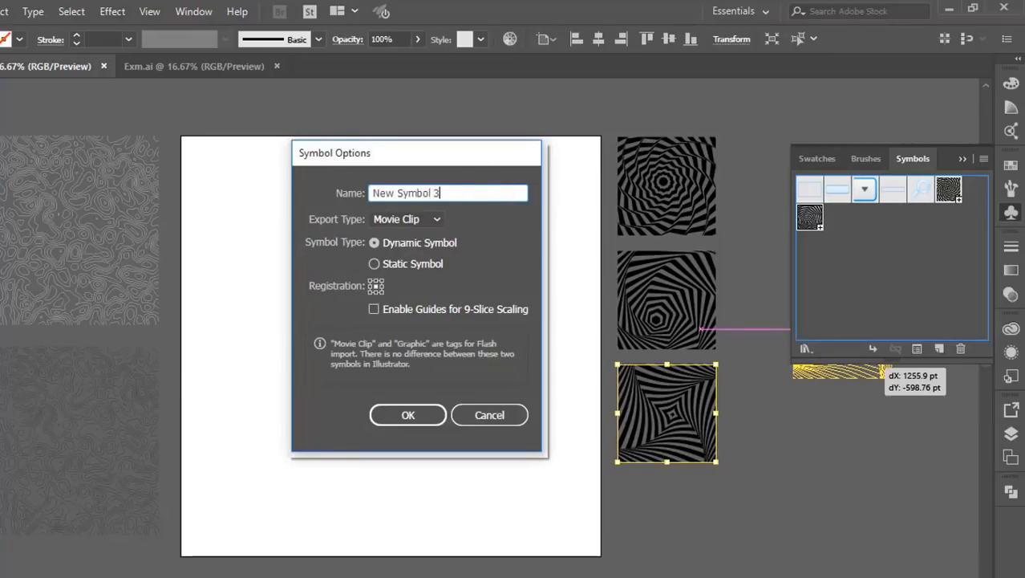
click(408, 415)
click(798, 458)
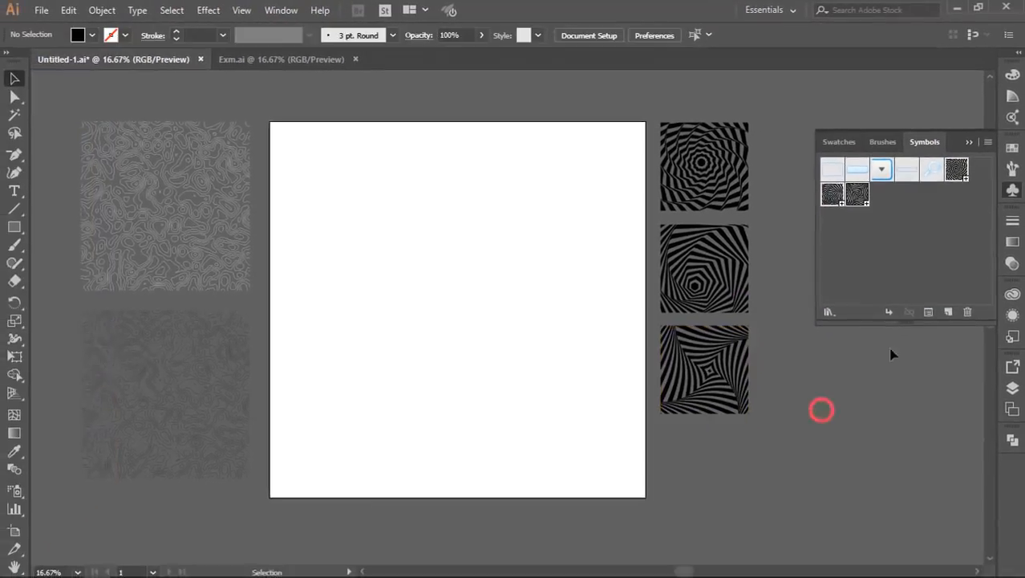
click(967, 144)
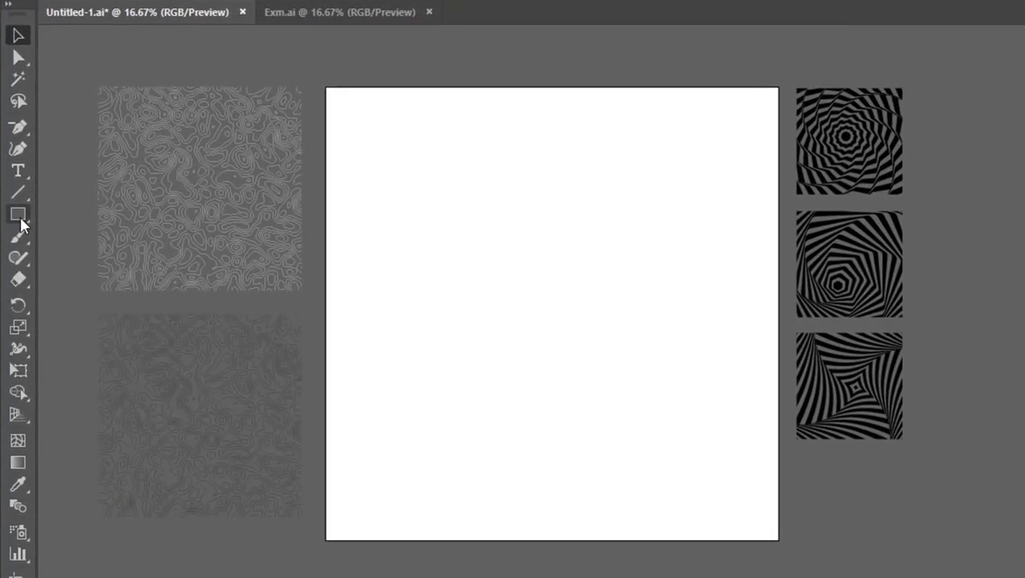
Create a 750 by 750 pt square on the empty artboard
click(21, 221)
click(110, 222)
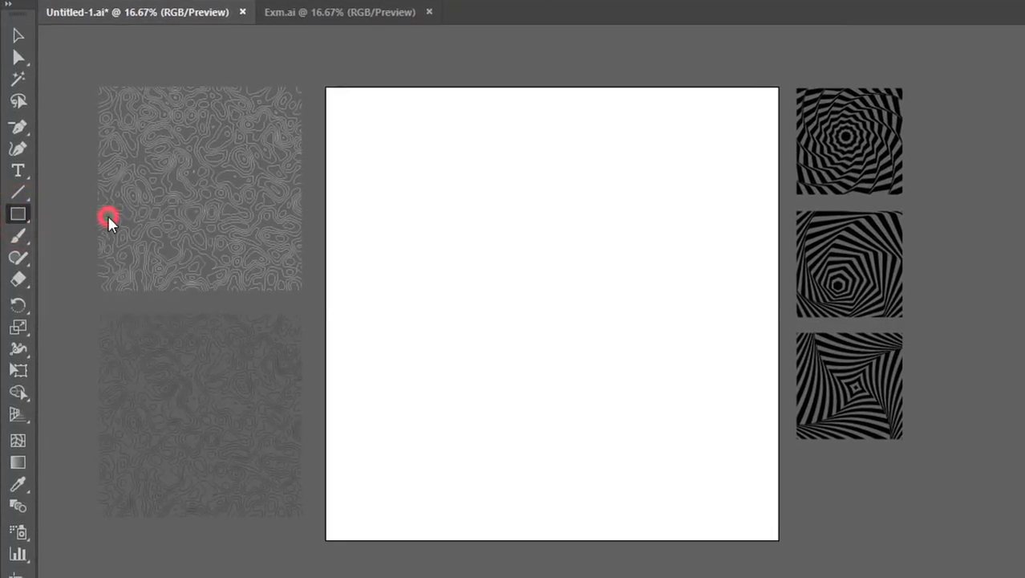
click(499, 252)
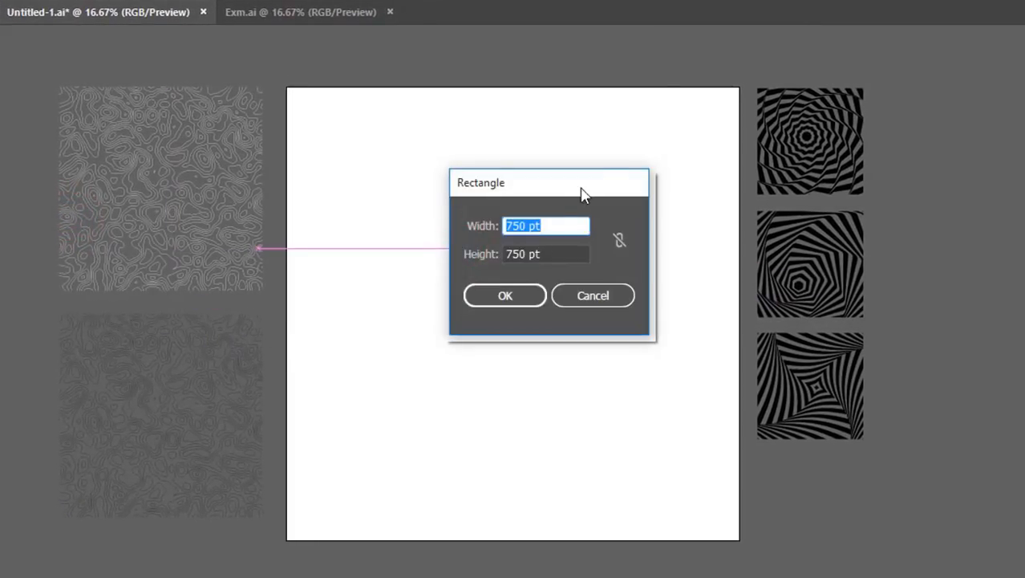
drag(581, 187, 523, 170)
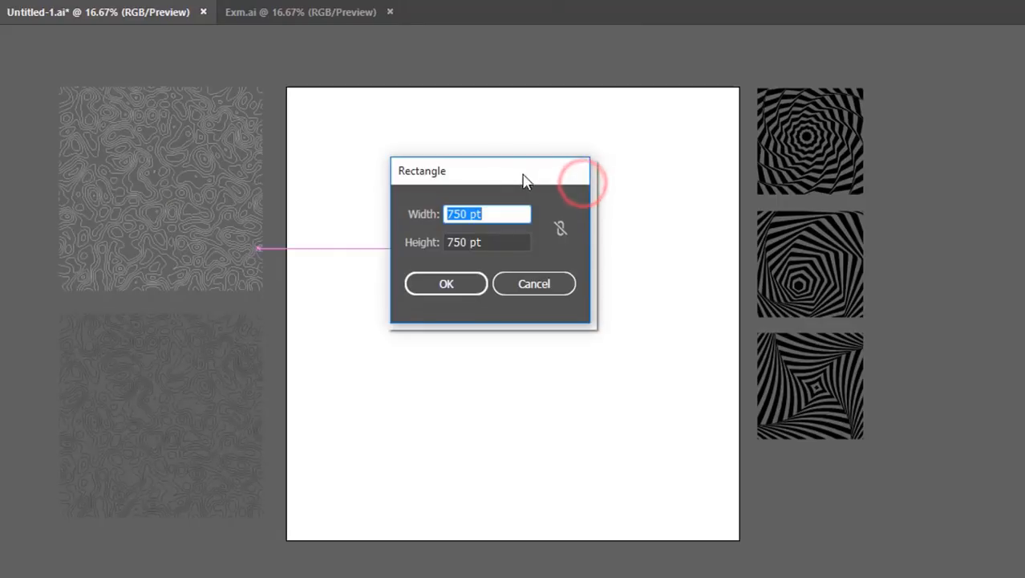
click(446, 285)
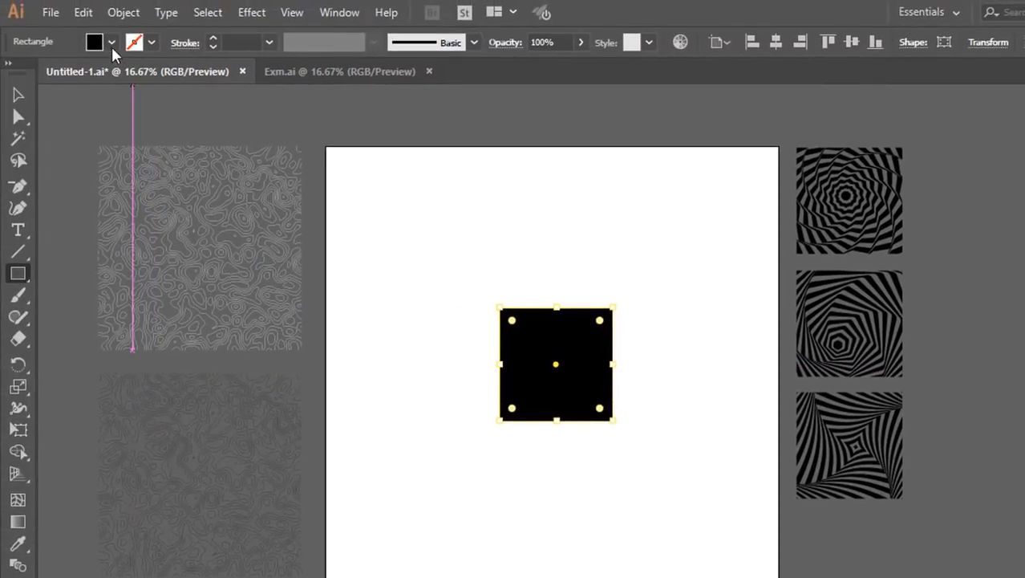
Fill the new square with the lightest grey swatch and deselect it
click(111, 42)
click(153, 142)
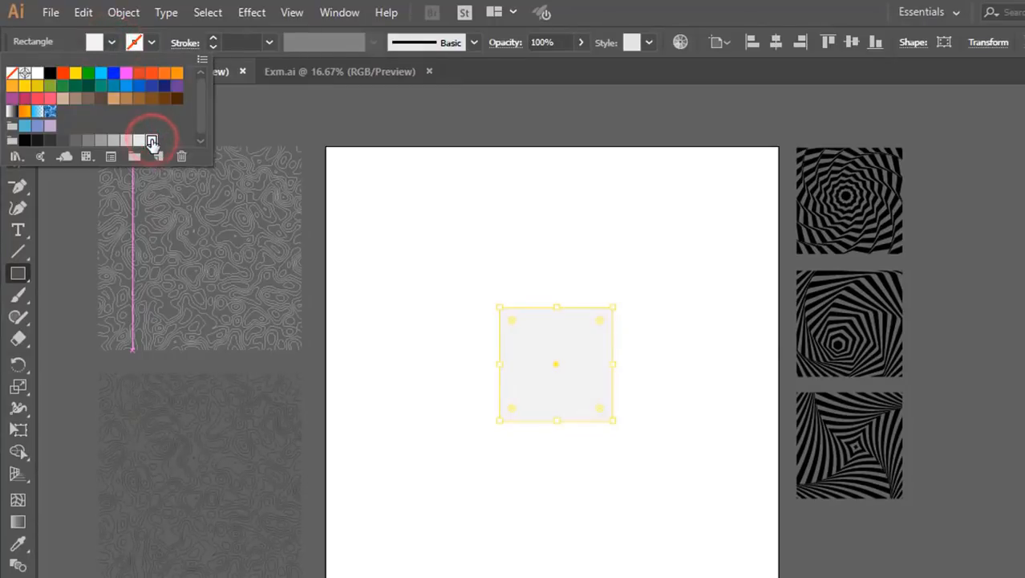
click(495, 240)
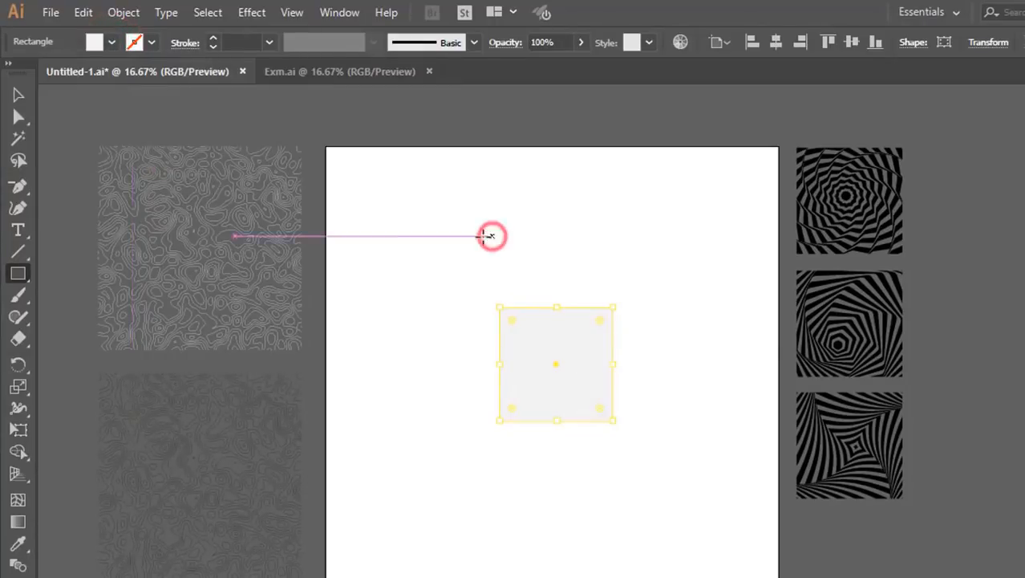
click(635, 239)
Apply a 3D Extrude & Bevel effect to the grey square with a 750 pt depth and preview enabled
drag(668, 272, 531, 369)
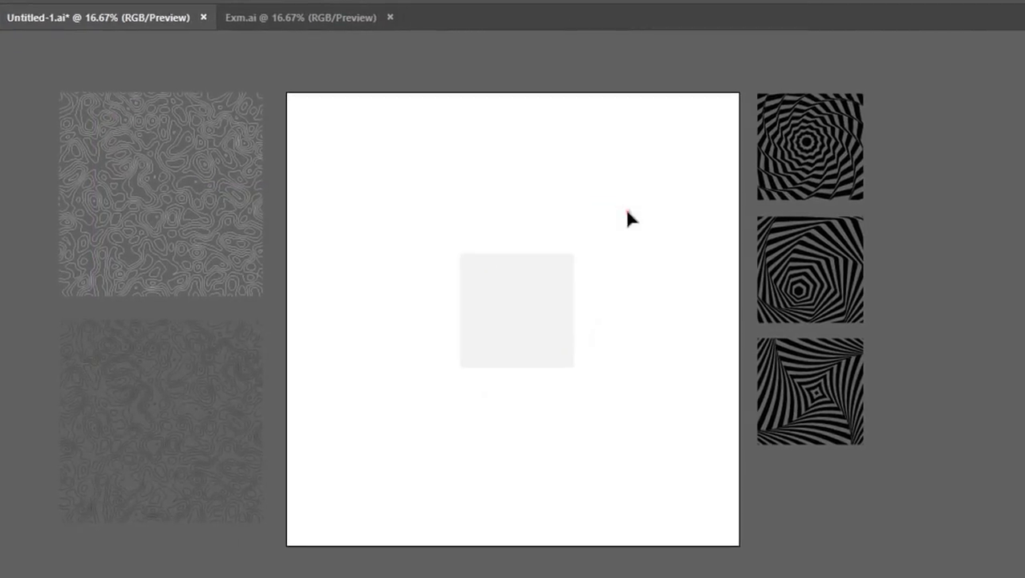
key(space)
drag(658, 307, 636, 313)
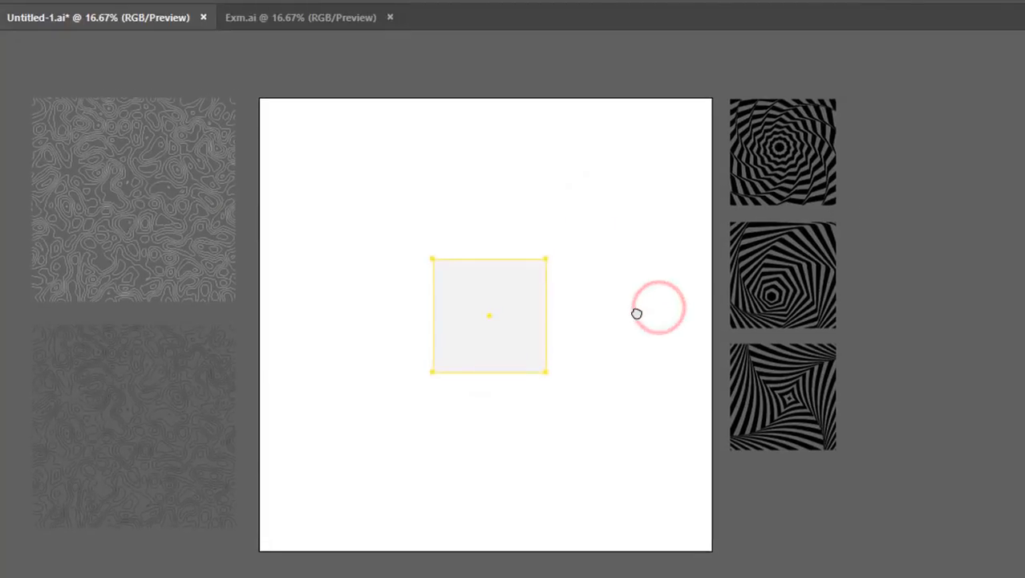
click(222, 12)
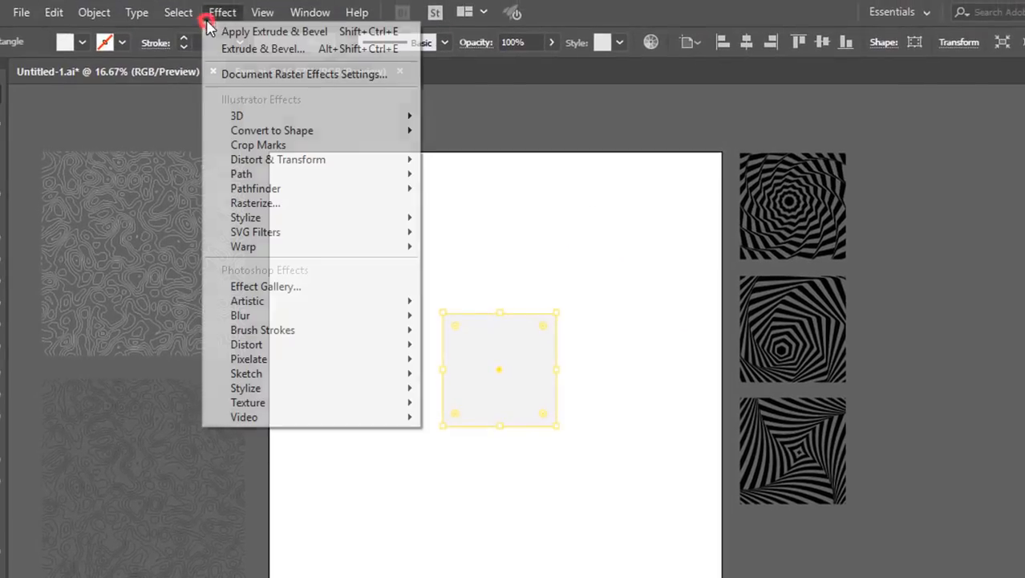
mouse_move(366, 161)
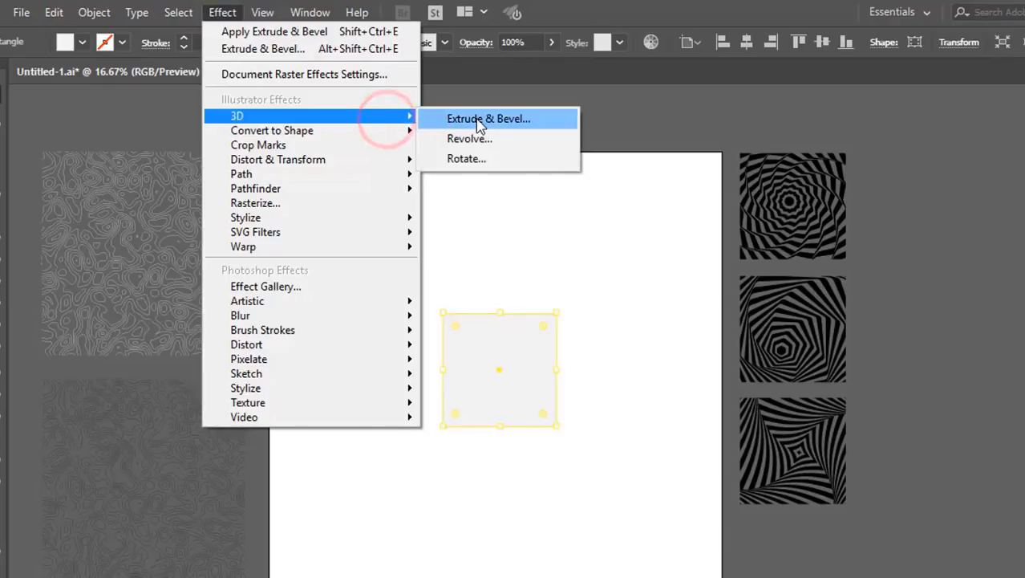
click(473, 119)
drag(819, 30, 781, 32)
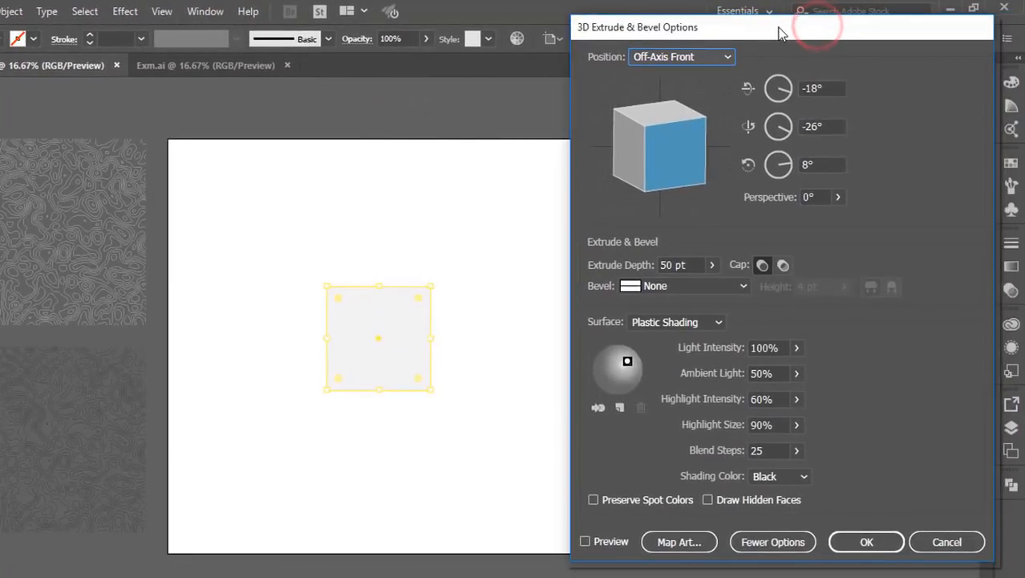
click(689, 266)
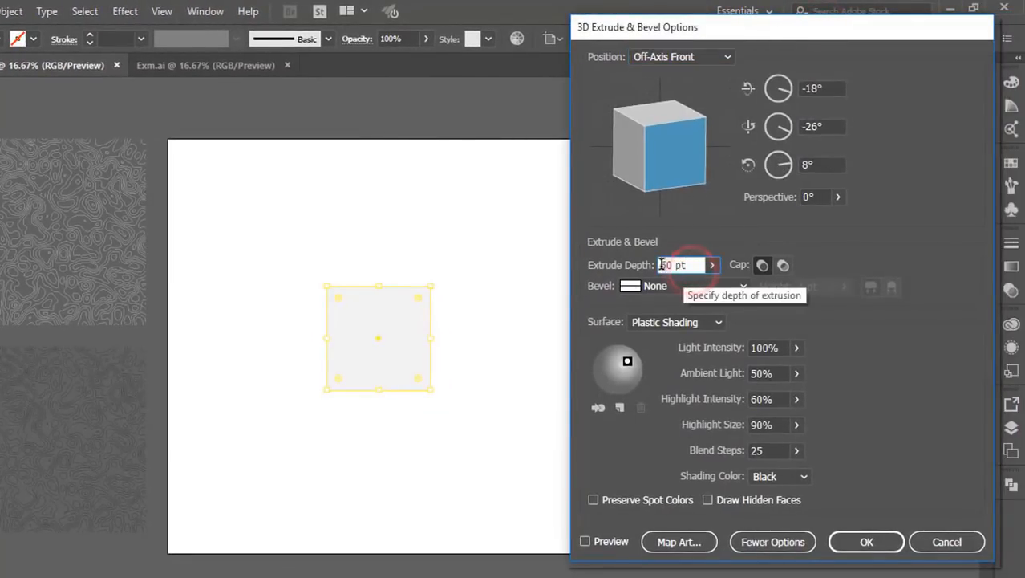
click(667, 267)
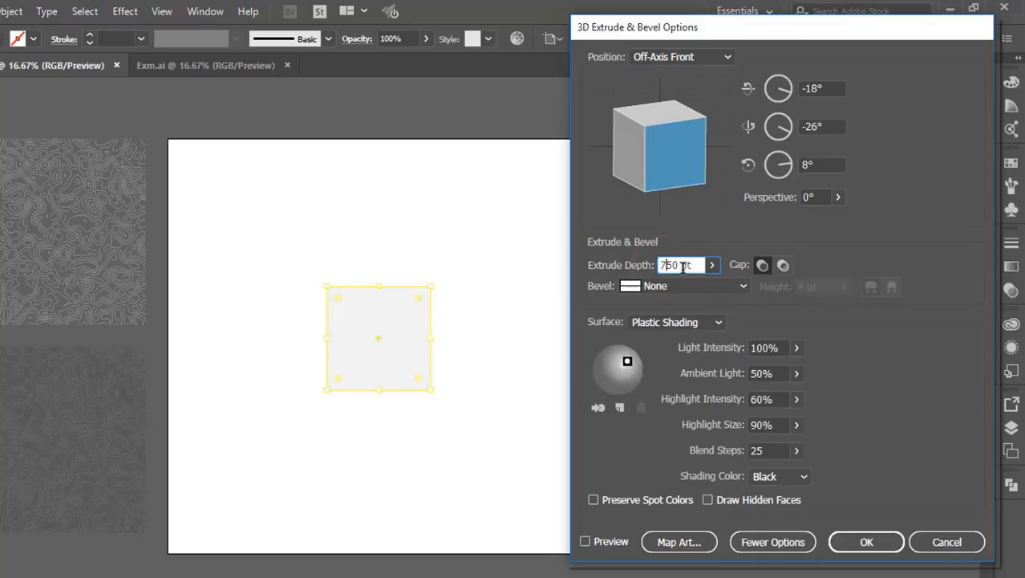
click(606, 544)
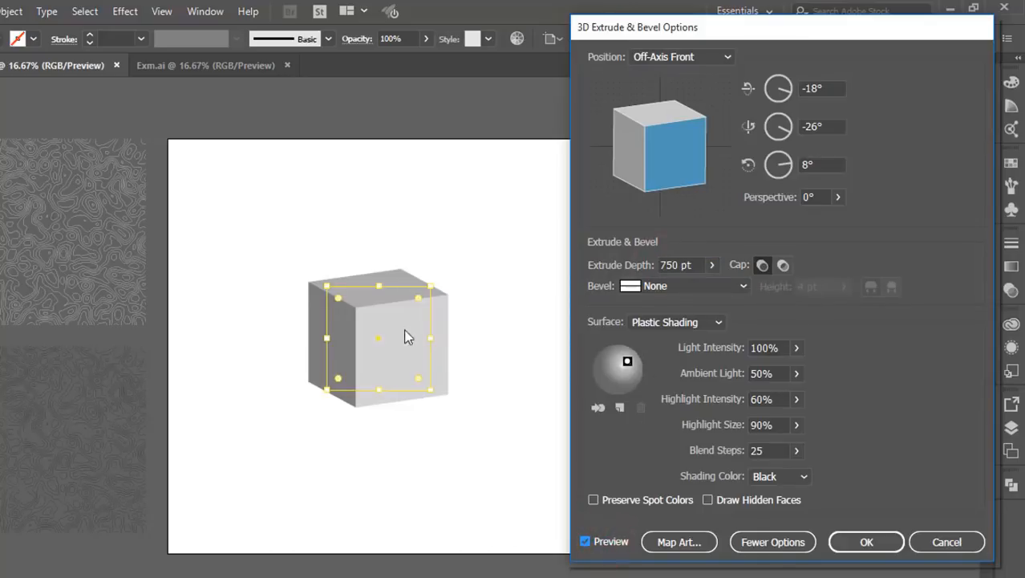
Start mapping artwork on the cube and assign New Symbol 1 to surface 1
click(709, 543)
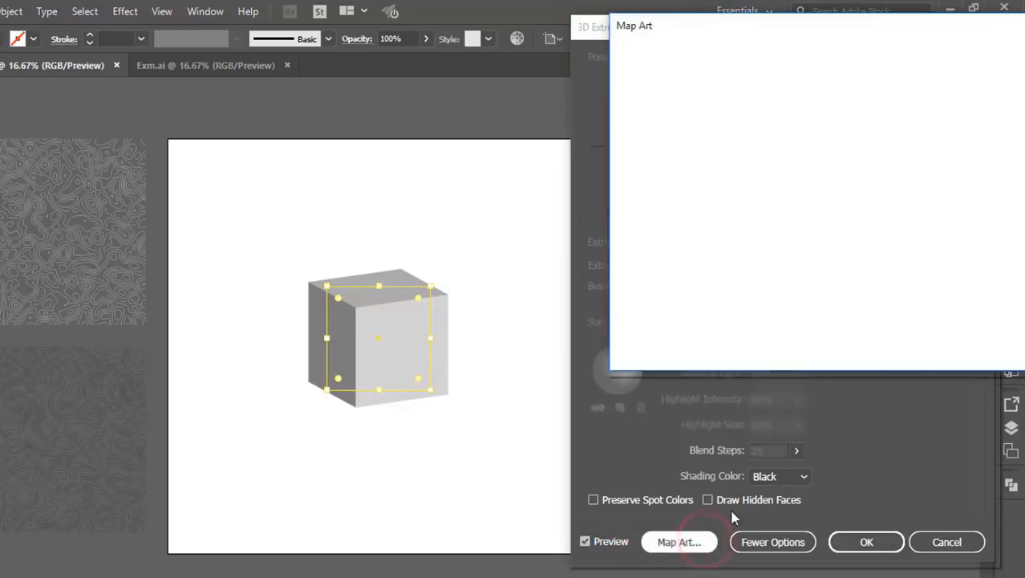
drag(937, 28, 860, 35)
click(701, 61)
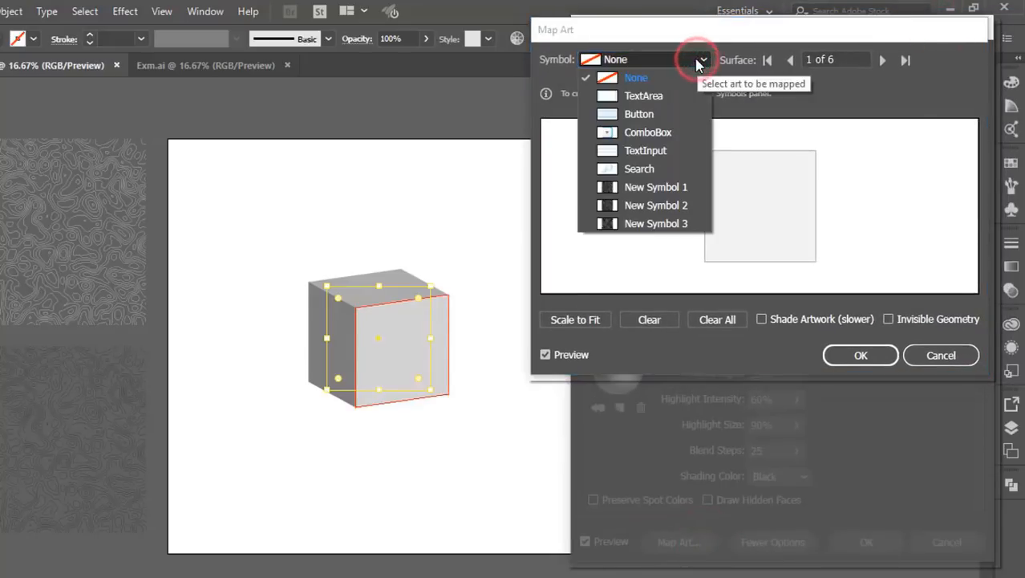
click(660, 188)
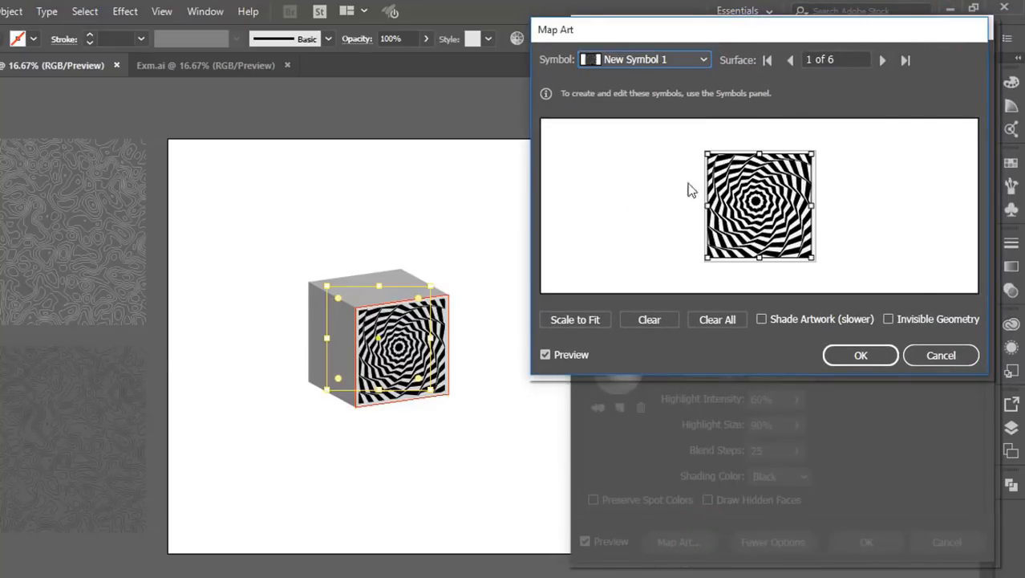
Map New Symbol 1 onto surface 6 of the cube and go to the preceding surface
click(790, 67)
click(704, 61)
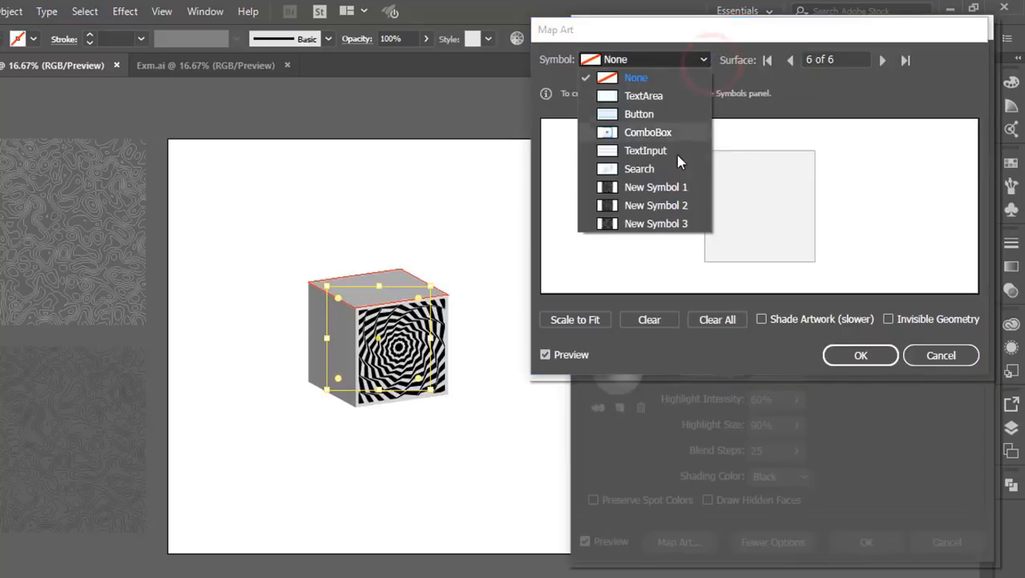
click(674, 186)
click(790, 60)
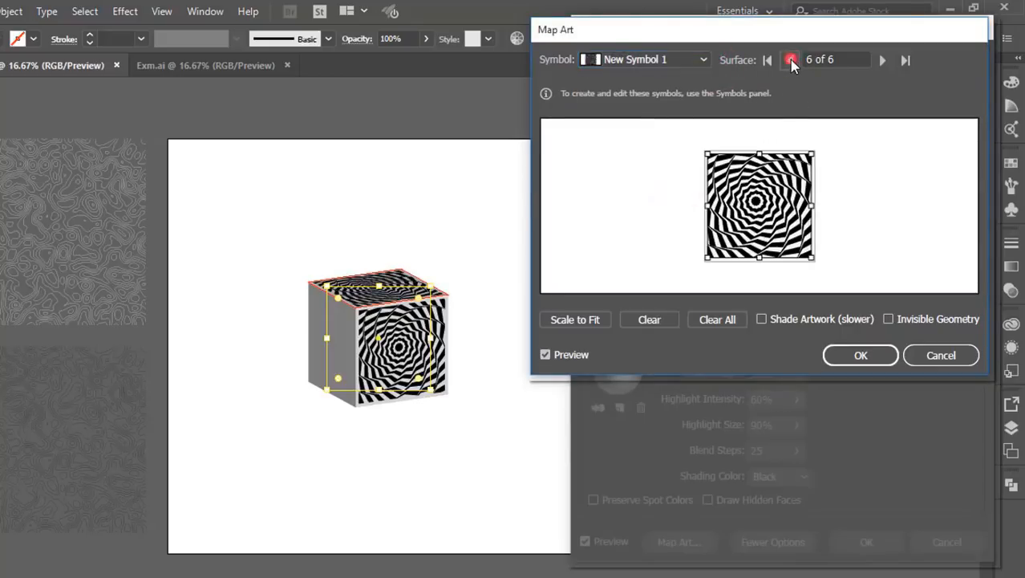
Map New Symbol 1 onto surfaces 5 and 4 of the cube
click(704, 61)
click(688, 187)
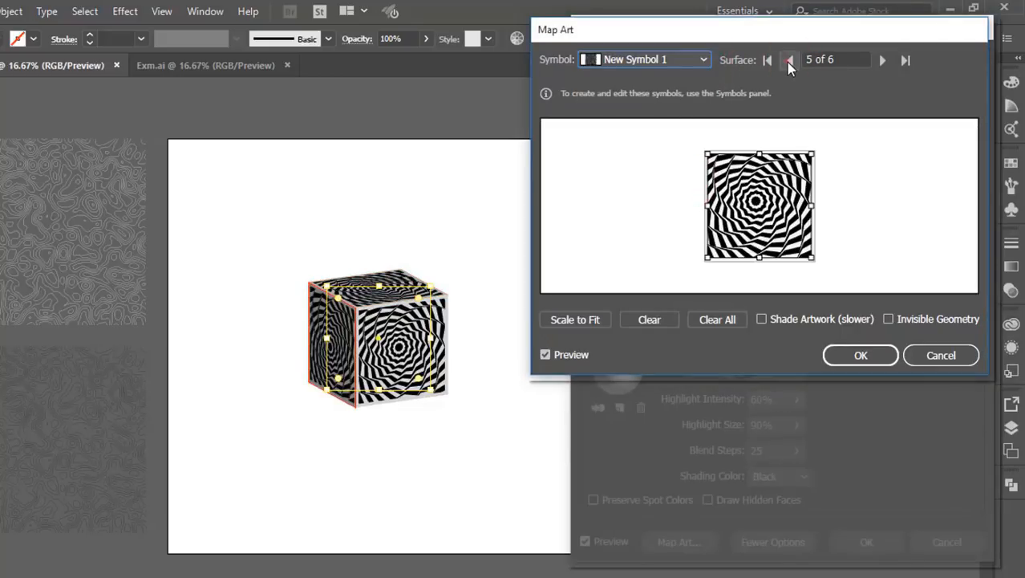
click(788, 62)
click(704, 60)
click(675, 187)
Map New Symbol 1 onto surfaces 3 and 2 of the cube and accept the mapped artwork
click(790, 60)
click(704, 60)
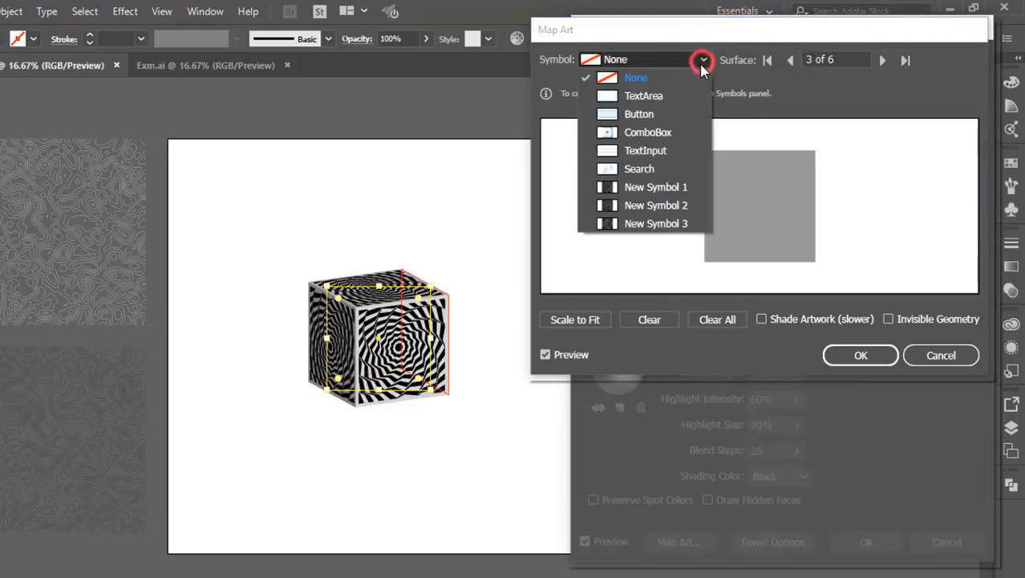
click(679, 187)
click(790, 61)
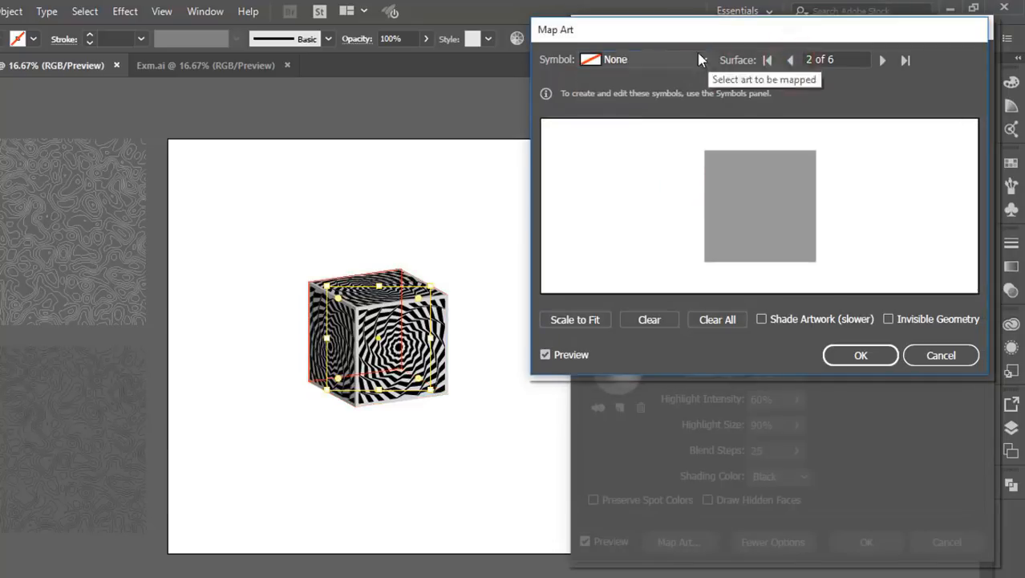
click(700, 60)
click(666, 187)
click(791, 61)
click(845, 356)
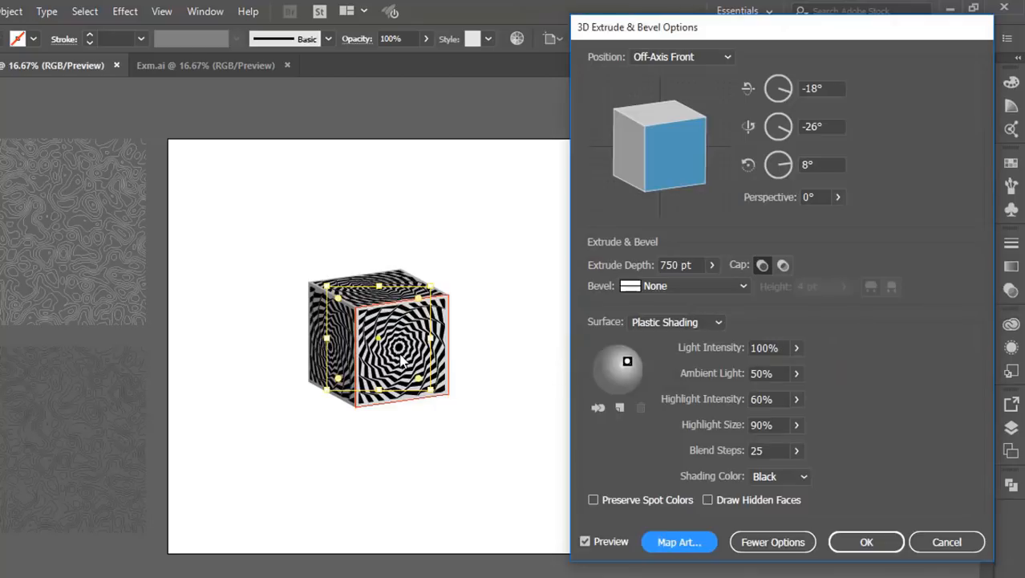
Rotate the cube freely to a custom position of about 50°, -35° and -10° and apply the 3D effect
drag(651, 173, 663, 114)
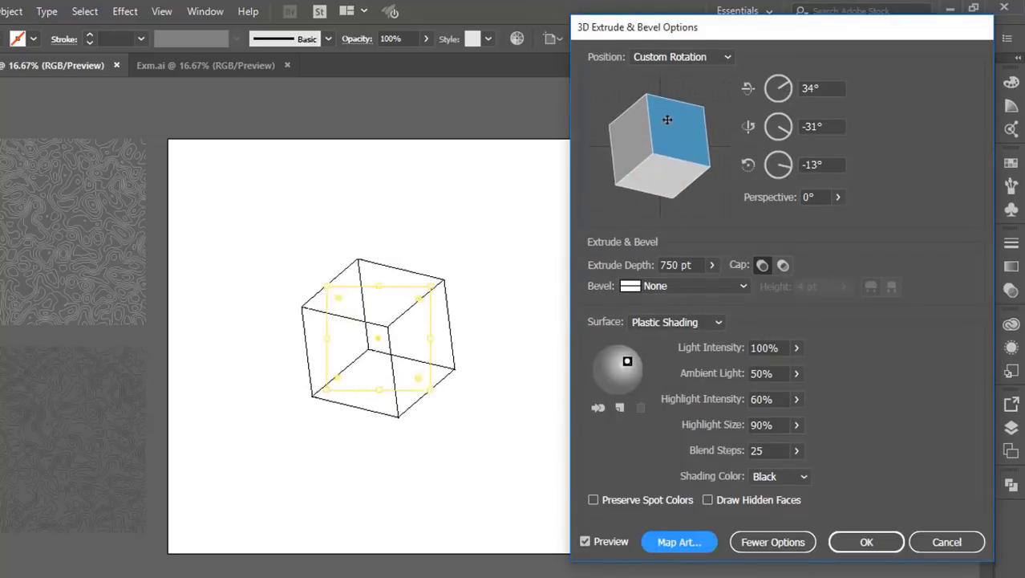
drag(671, 176, 681, 209)
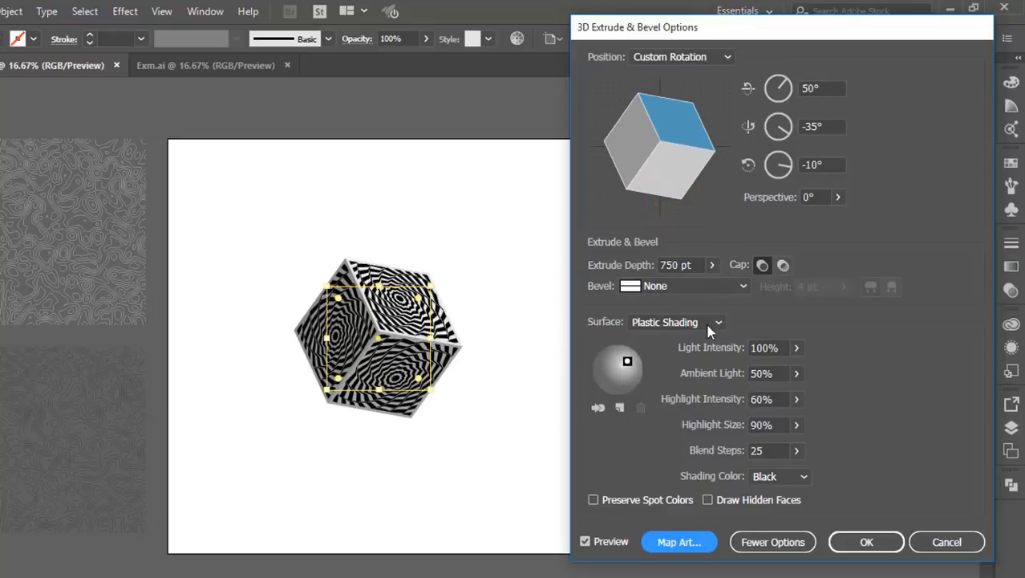
click(865, 543)
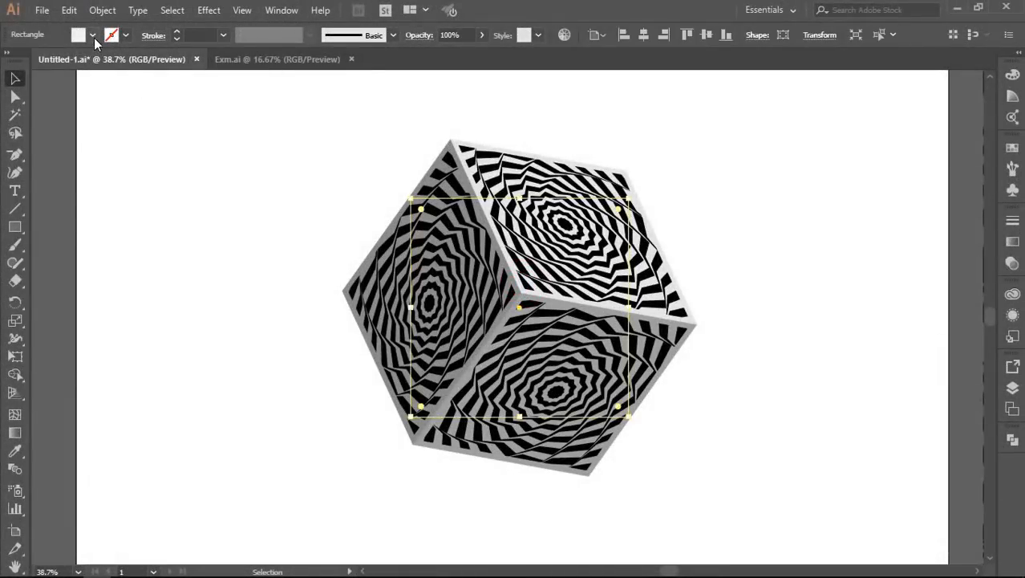
Change the cube's fill to the yellow swatch
click(92, 35)
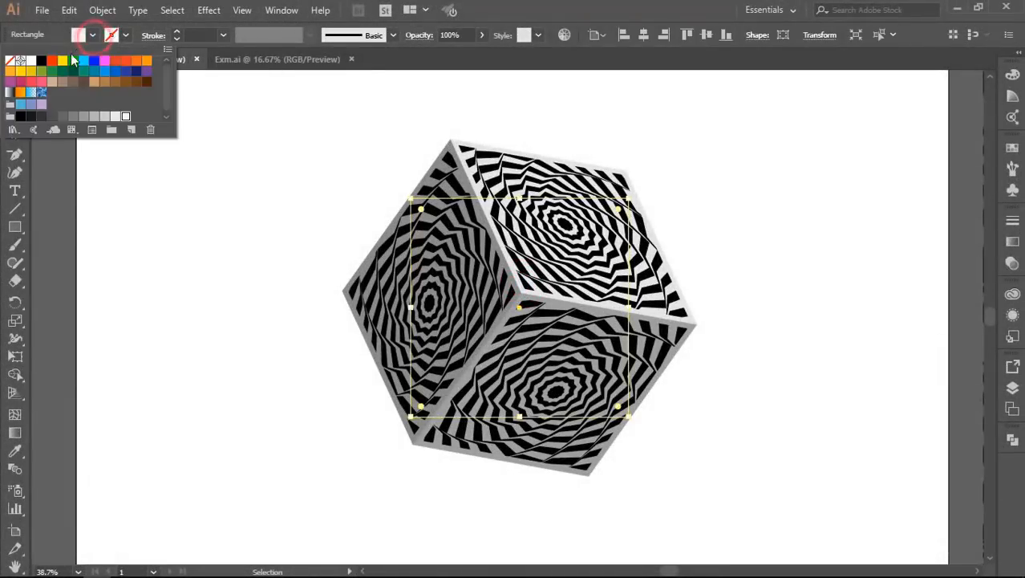
click(62, 61)
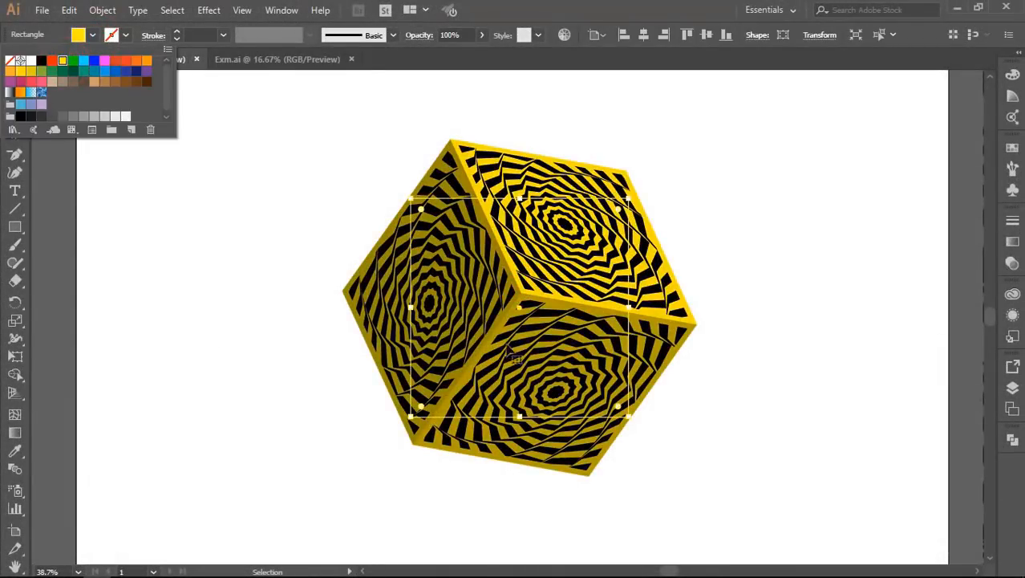
click(811, 295)
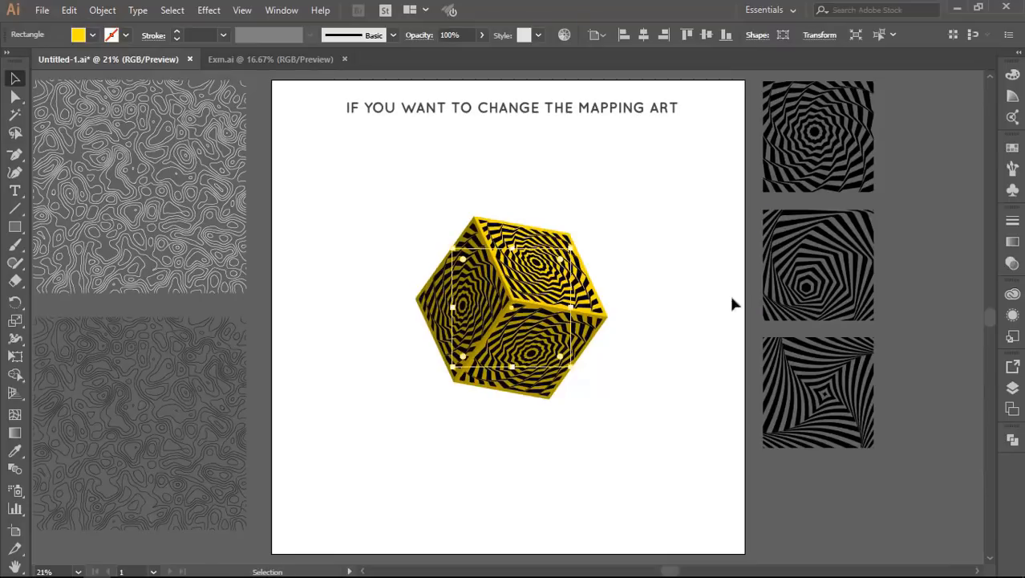
Reopen the yellow cube's applied 3D Extrude & Bevel effect for editing, with preview on and the cube in view
click(684, 329)
click(564, 277)
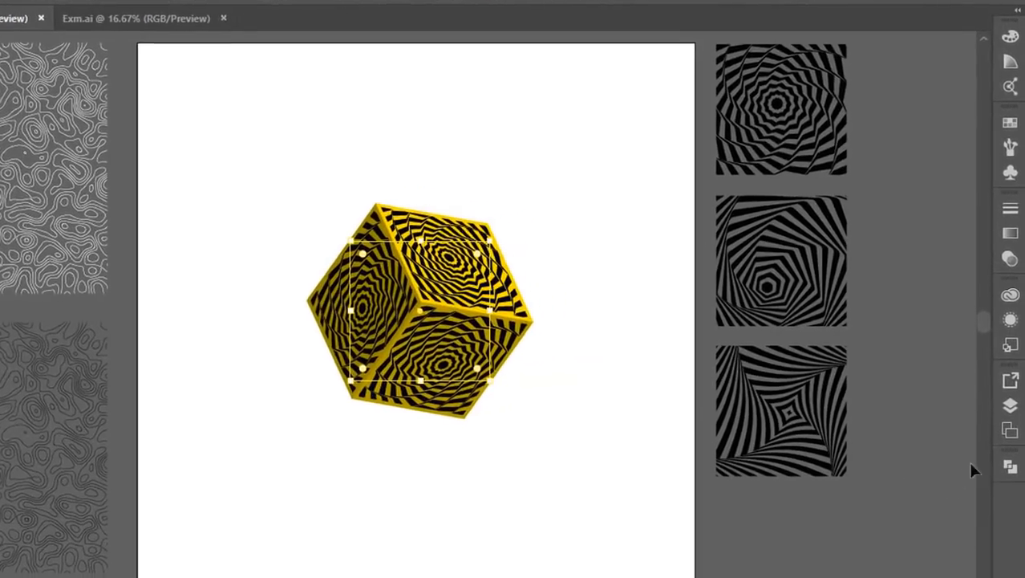
click(1010, 319)
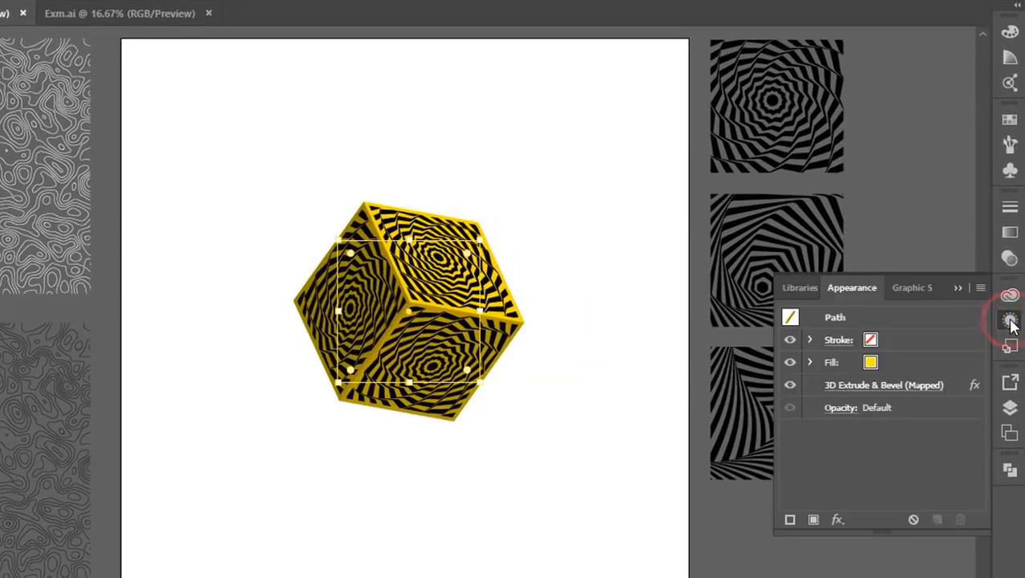
click(847, 386)
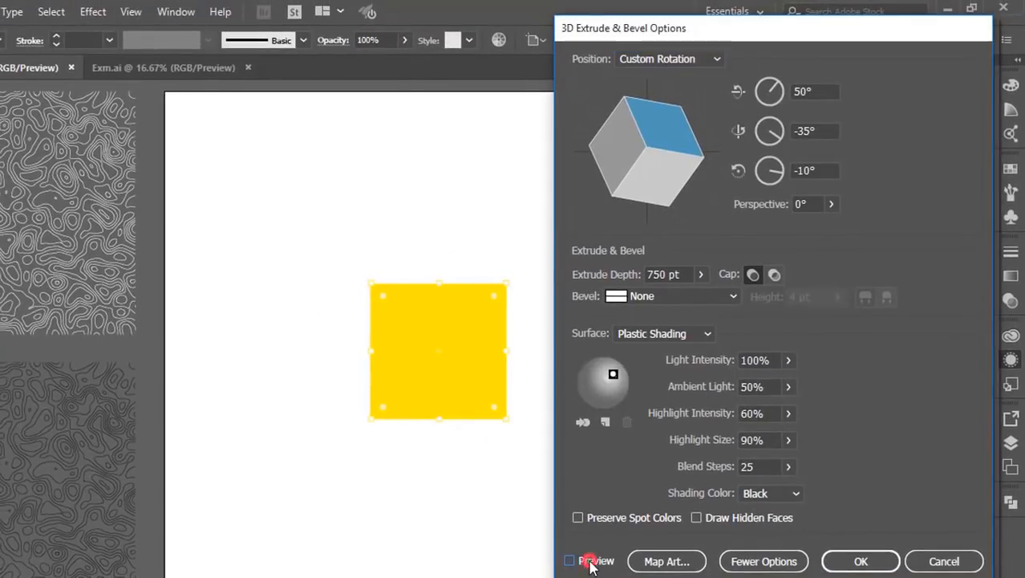
click(562, 532)
drag(725, 36, 763, 58)
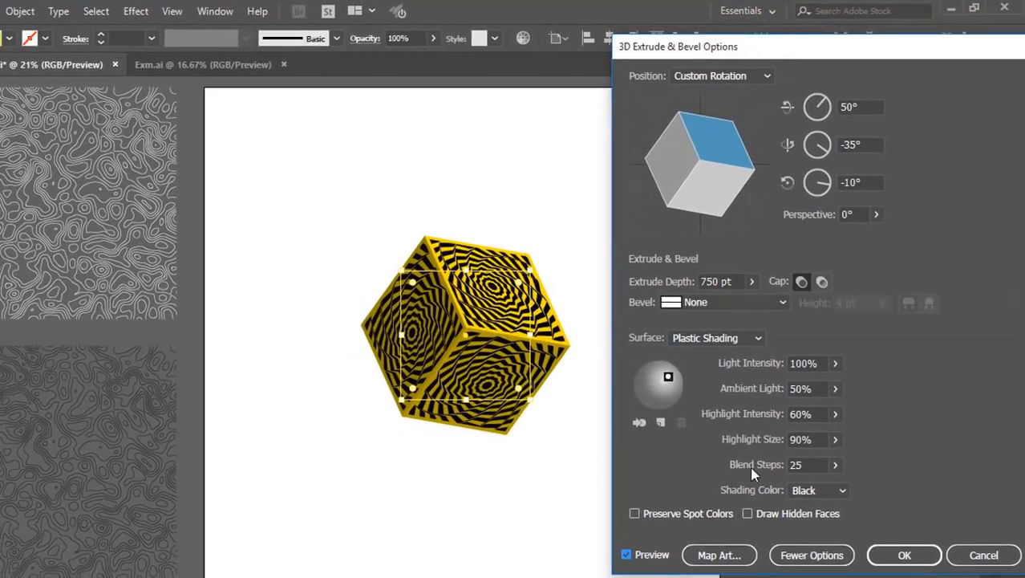
Clear the mapped artwork from all the cube's surfaces and assign New Symbol 2 to surface 1
click(718, 554)
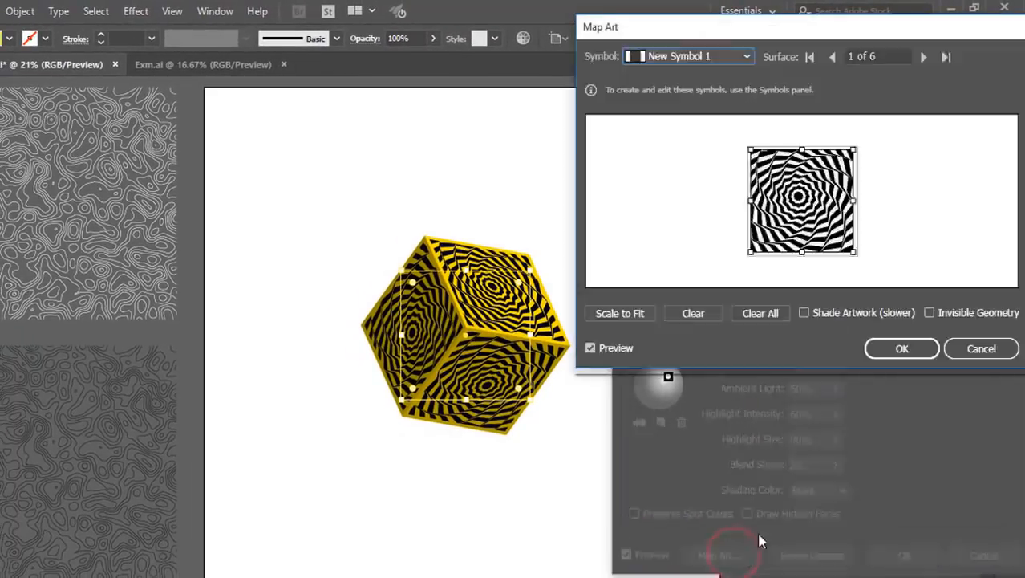
click(759, 318)
click(734, 56)
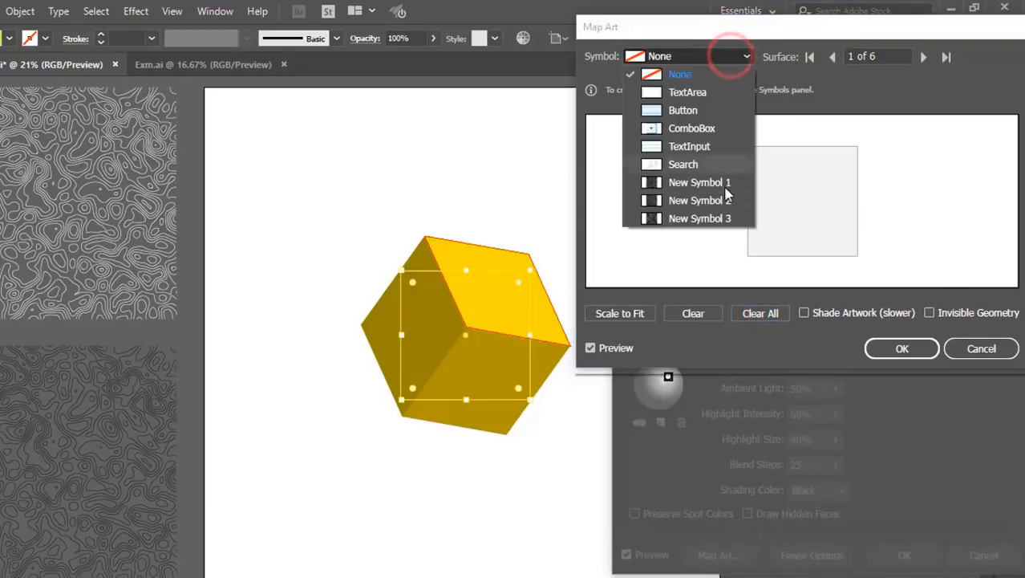
click(723, 199)
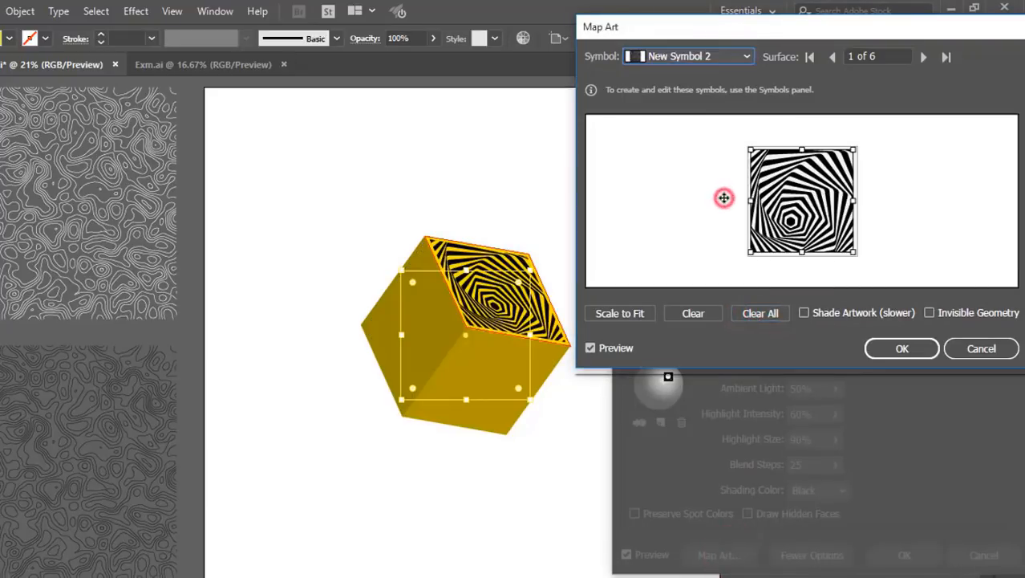
Map New Symbol 2 onto surfaces 6 and 5 of the yellow cube
click(832, 57)
click(741, 56)
click(728, 201)
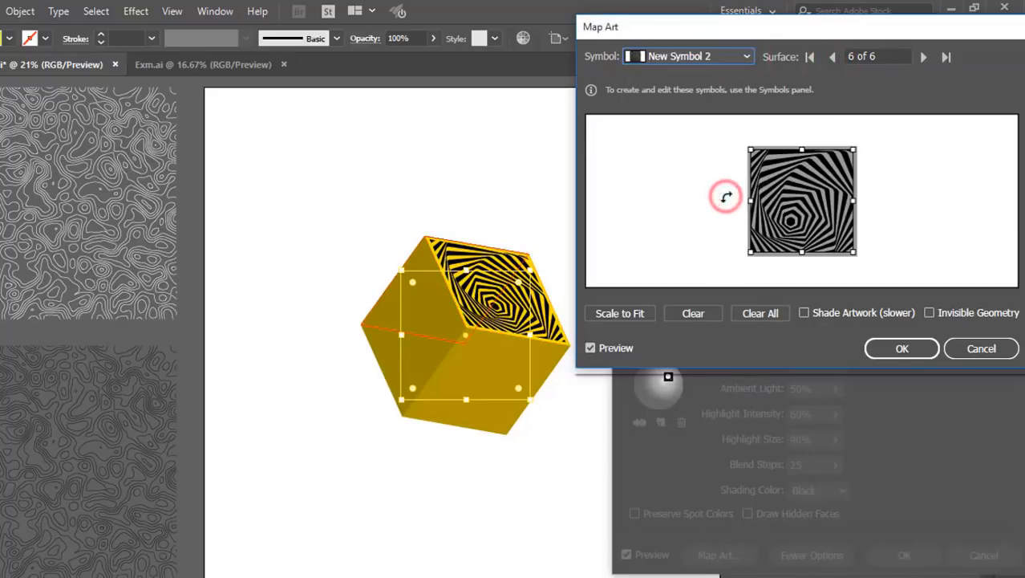
click(832, 57)
click(738, 56)
click(719, 199)
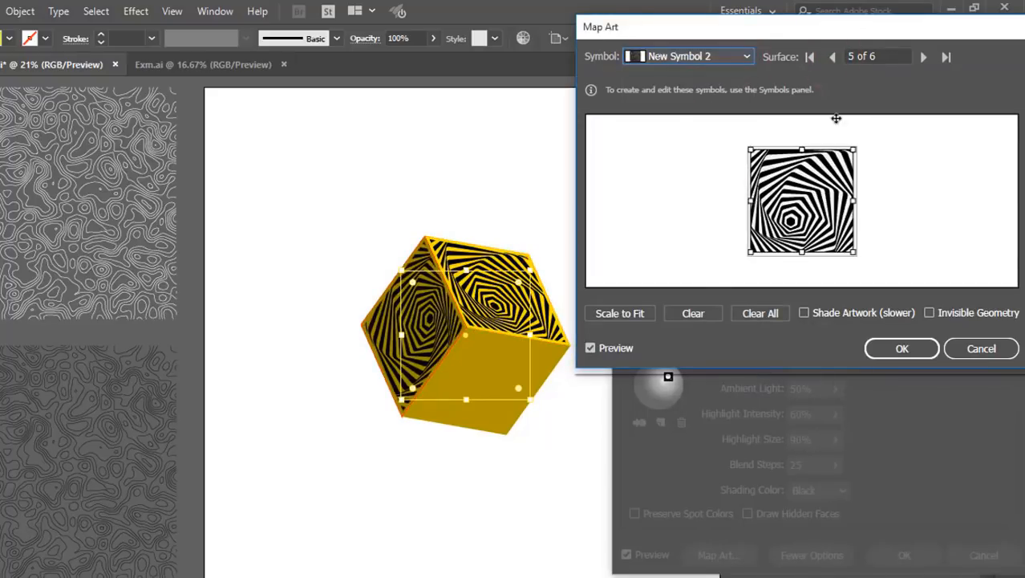
Map New Symbol 2 onto surfaces 4 and 3 of the yellow cube
click(832, 57)
click(738, 56)
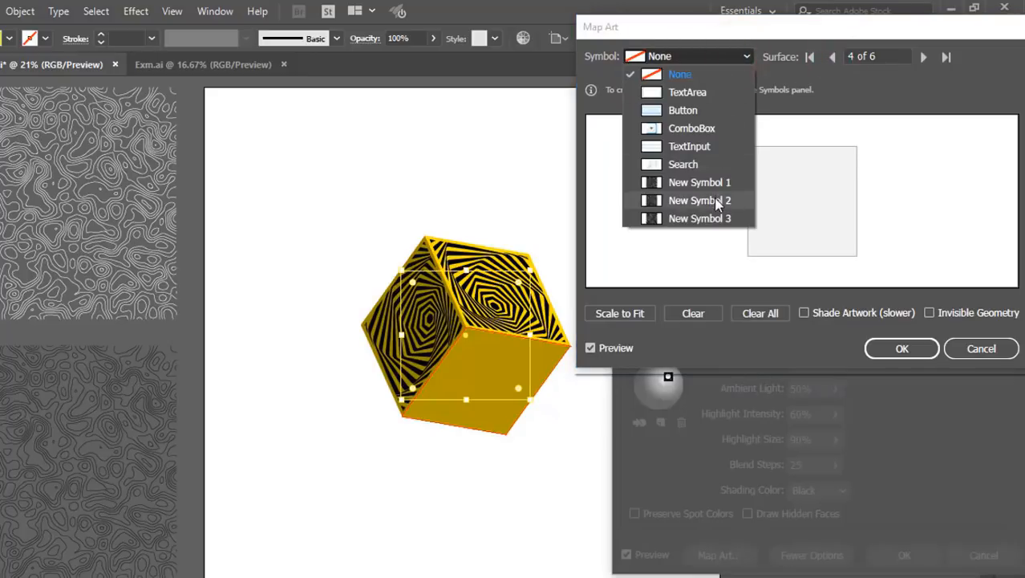
click(719, 202)
click(834, 58)
click(735, 57)
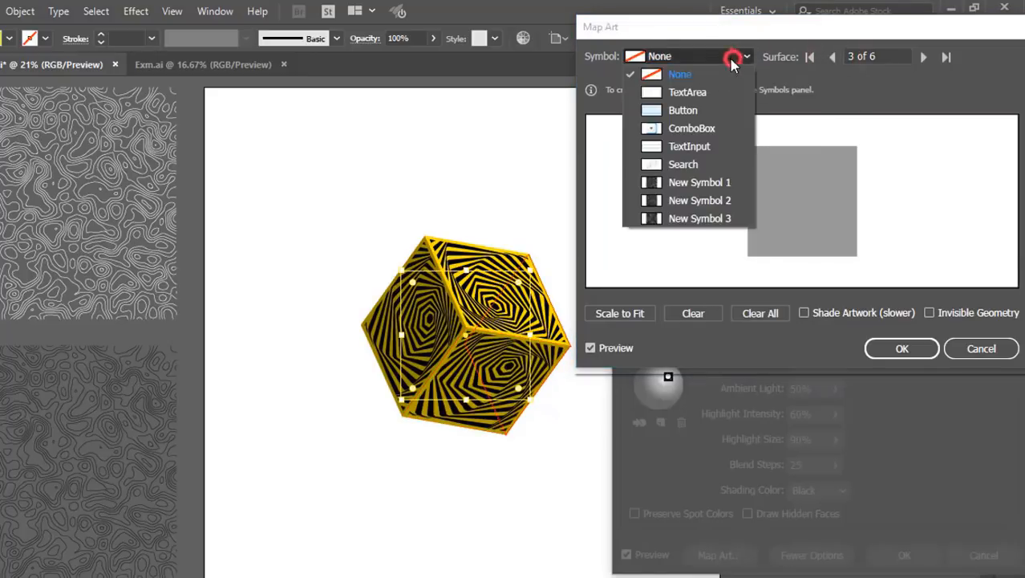
click(706, 201)
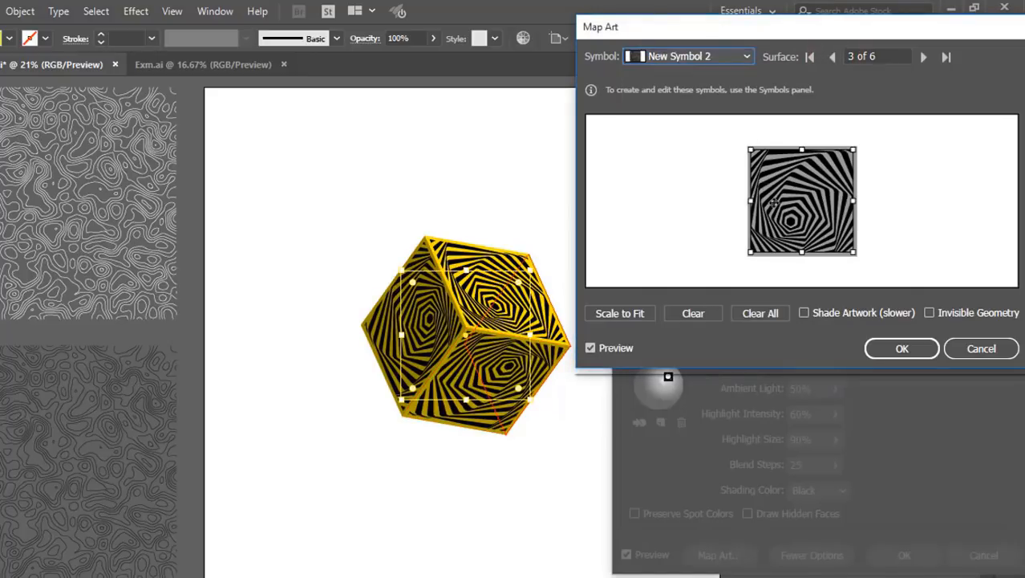
Map New Symbol 2 onto surface 2 of the yellow cube and accept the new mapping
click(832, 57)
click(734, 67)
click(706, 199)
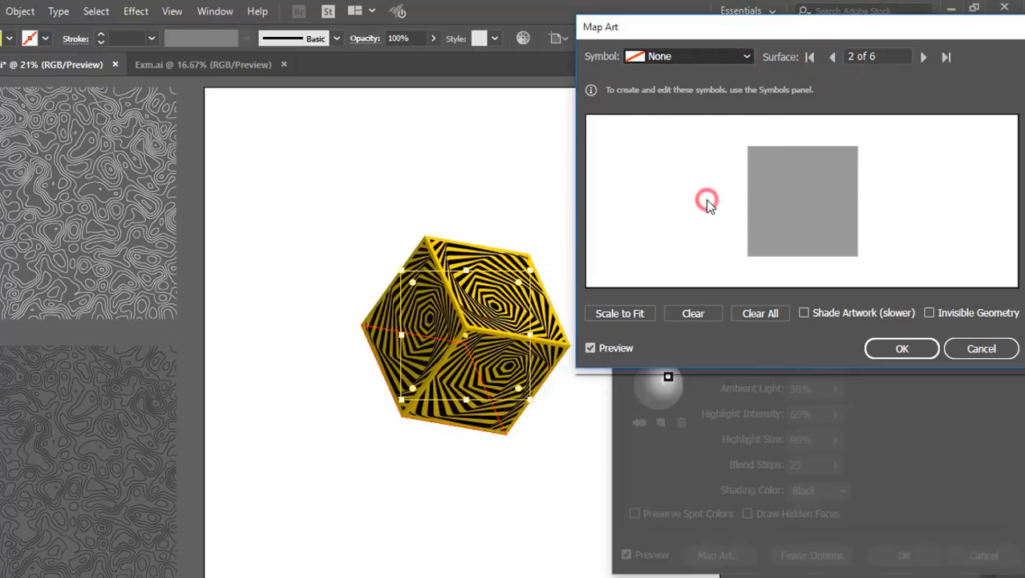
click(832, 58)
click(891, 349)
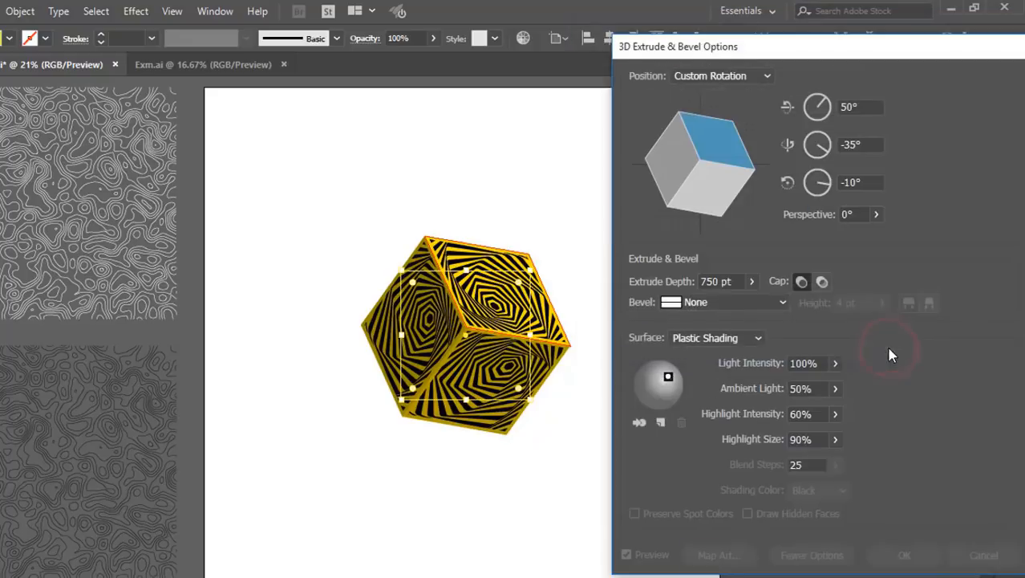
Rotate the cube freely to a custom position of about 50°, 37° and 15° and apply the edited effect
drag(726, 168, 719, 199)
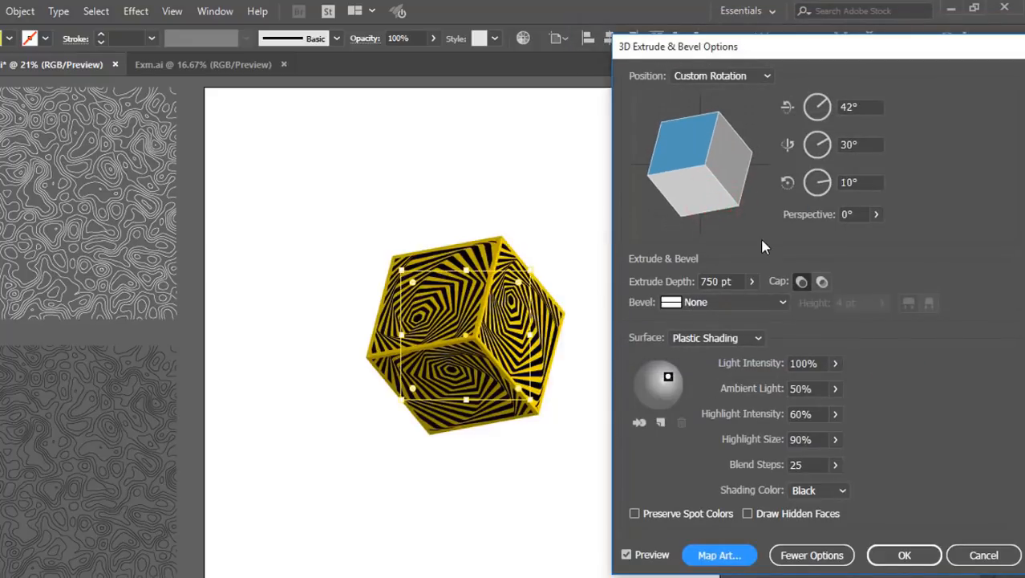
drag(683, 152, 761, 257)
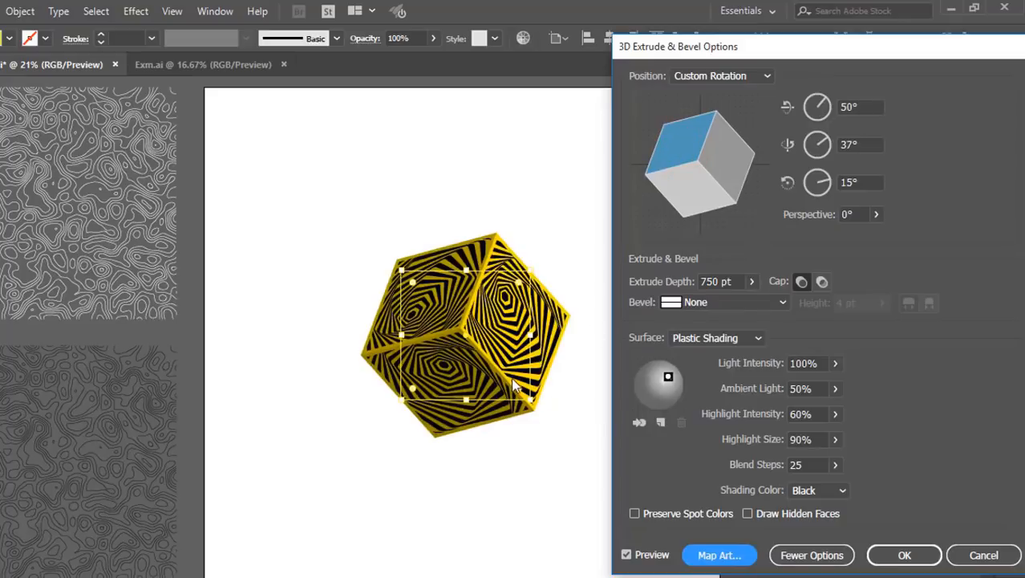
click(905, 554)
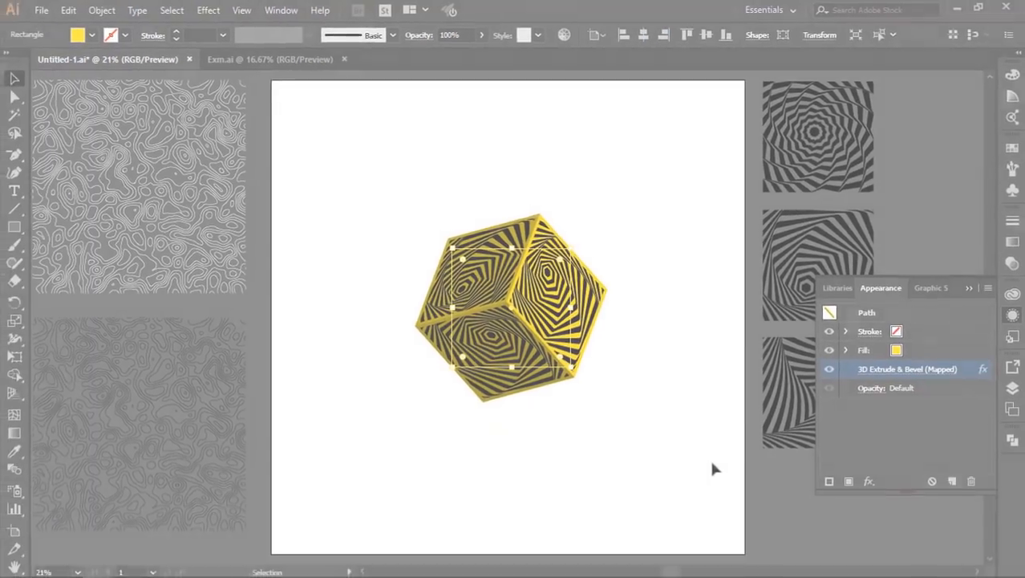